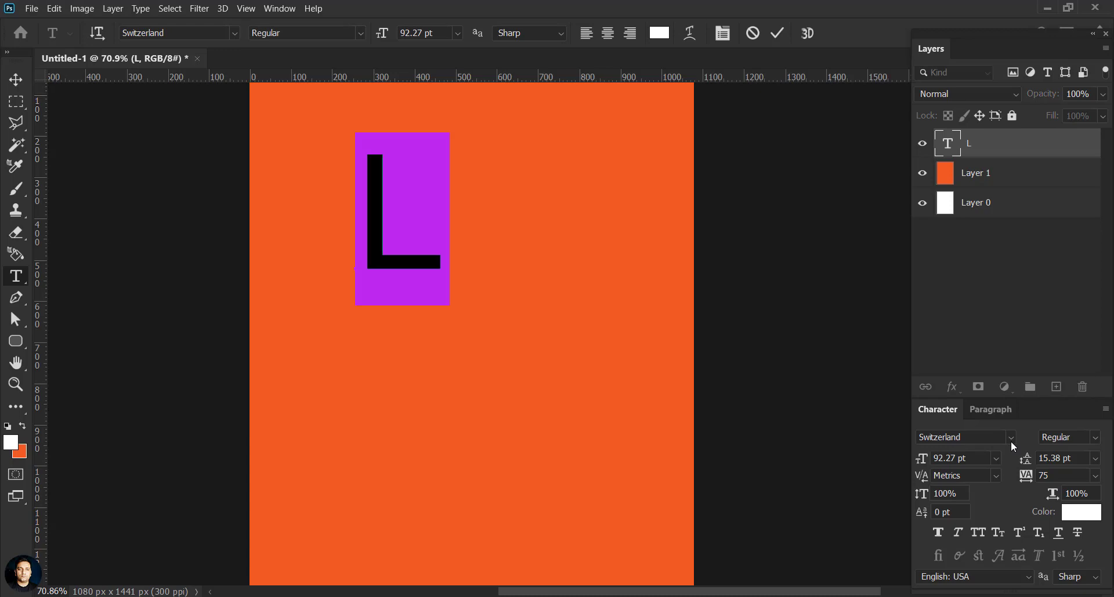
Step: Change the white L's font to Abadi MT Condensed Extra Bold
left_click(1011, 442)
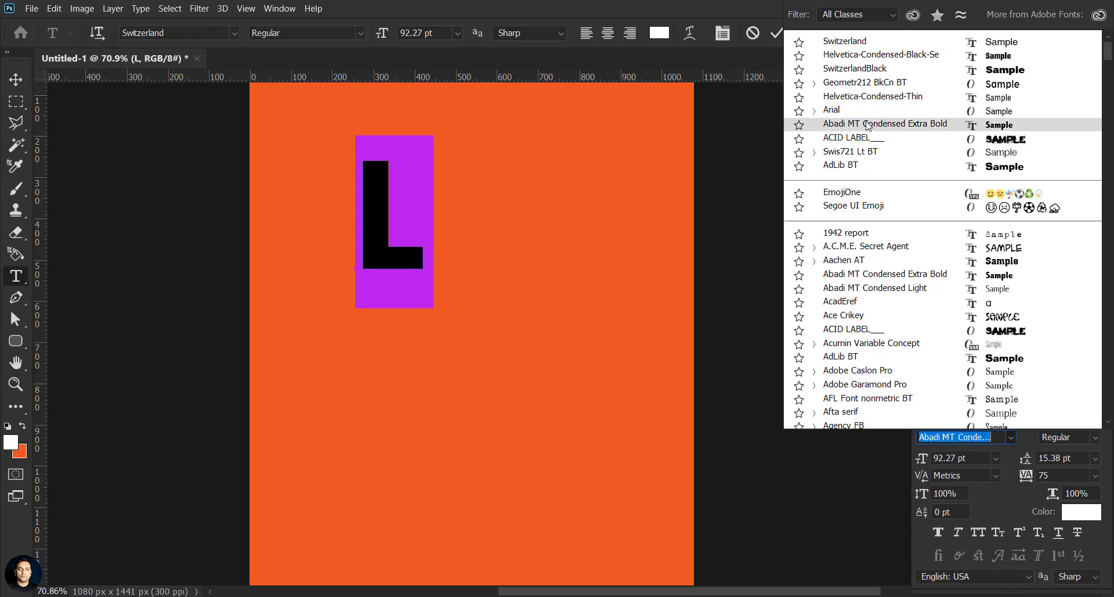
left_click(868, 124)
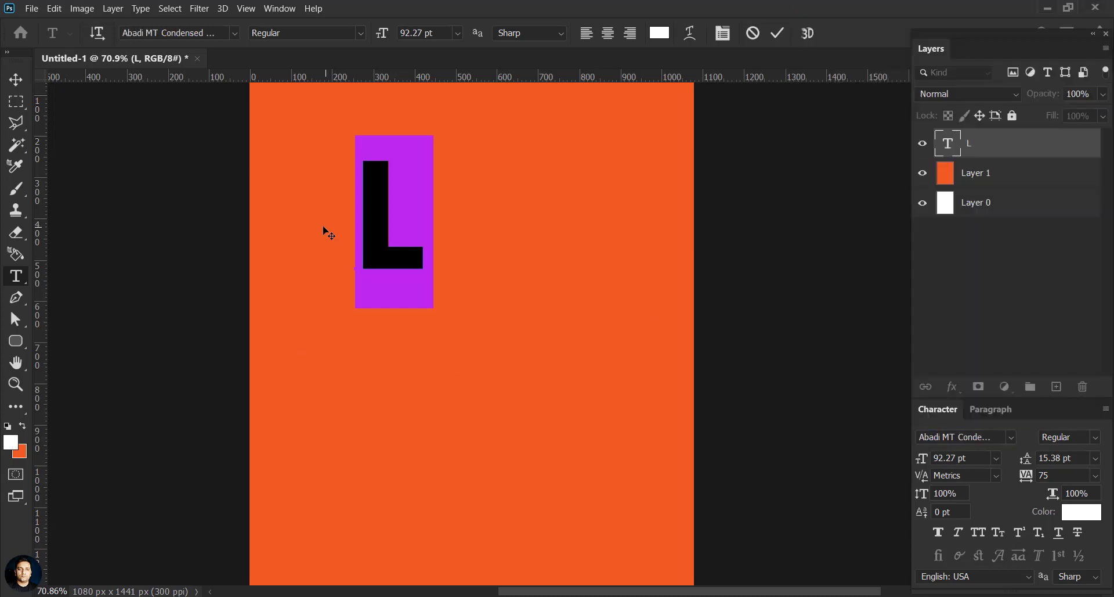
left_click(17, 80)
Step: Duplicate the L into staggered copies retyped as I and V
left_click_drag(406, 260, 499, 392)
double_click(949, 143)
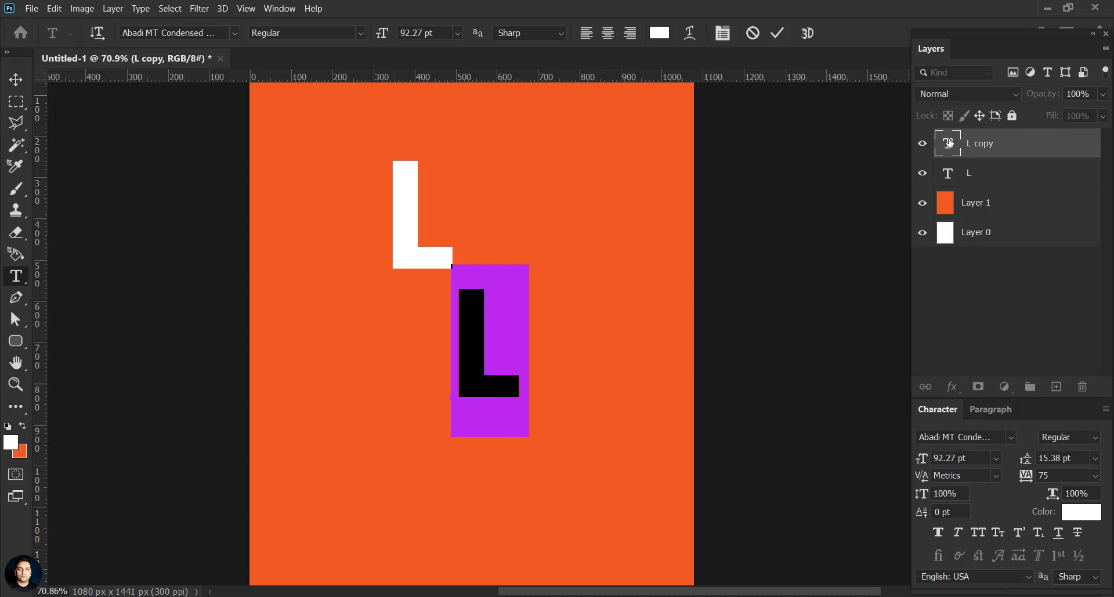
type("I")
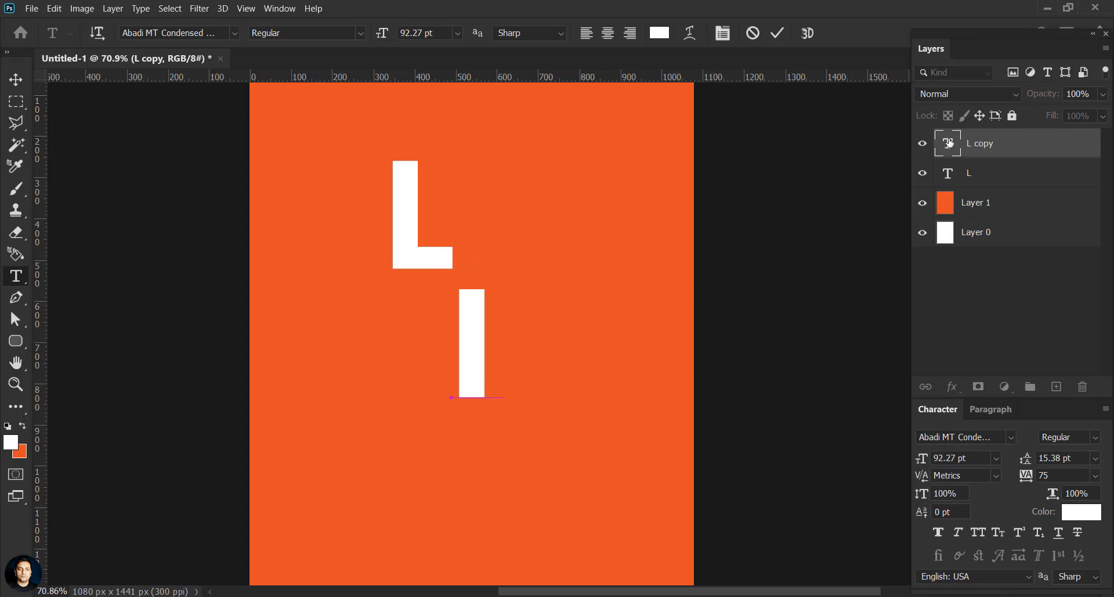
left_click(15, 80)
left_click_drag(471, 355, 391, 431)
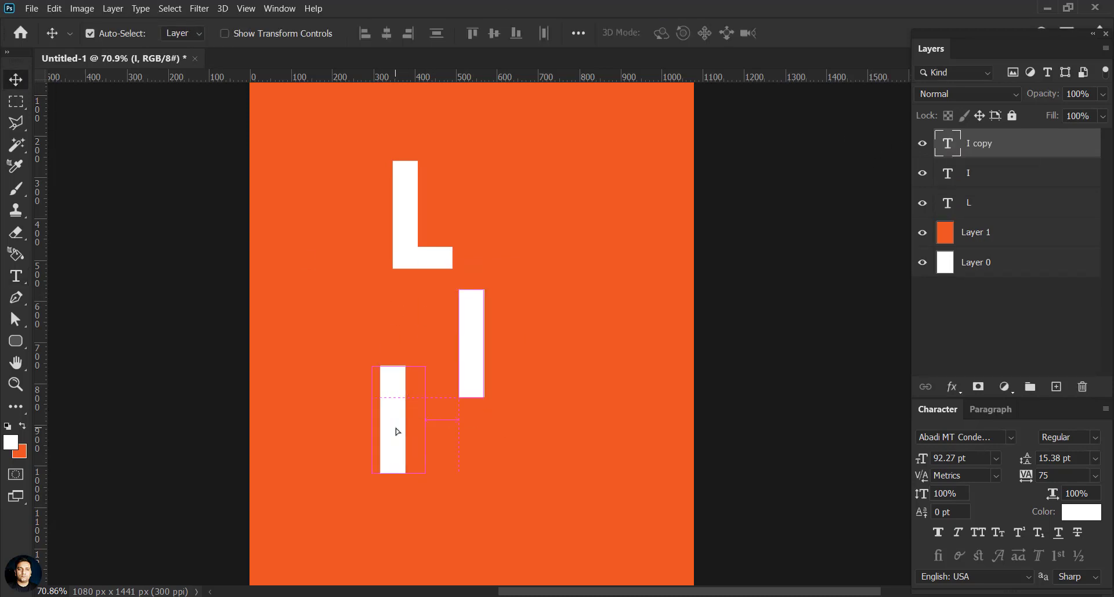
double_click(948, 147)
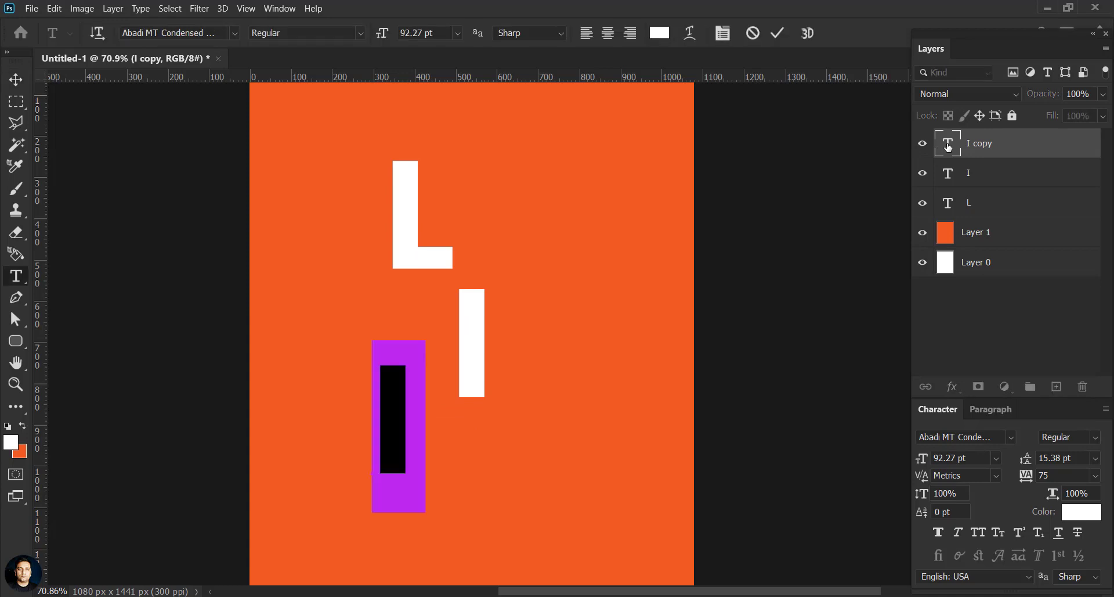
type("V")
left_click(16, 80)
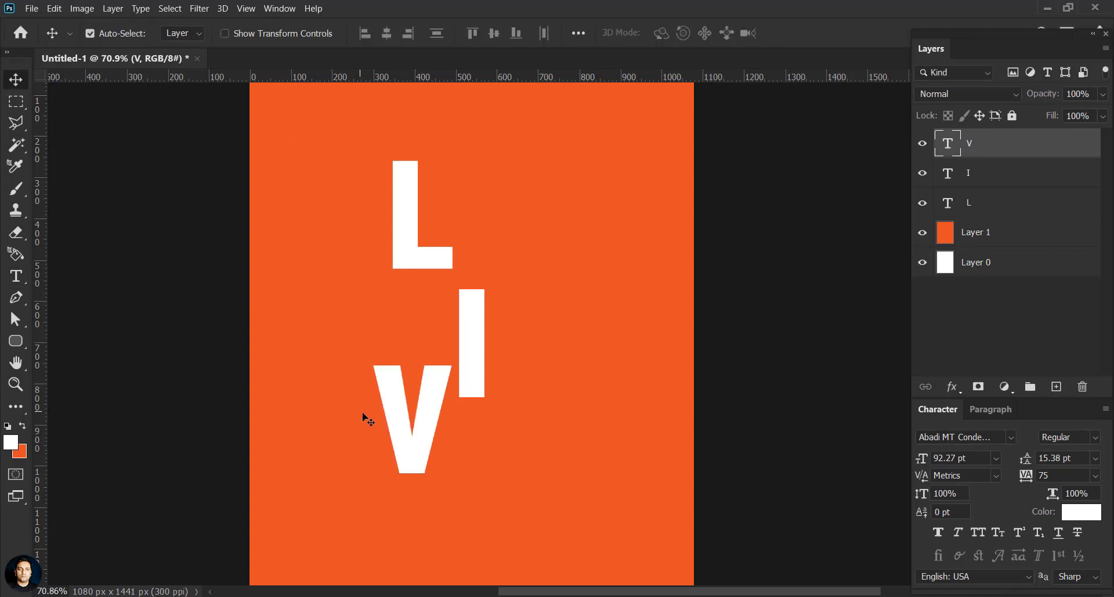
Step: Add a final copy below and right of the V, retyped as E
left_click_drag(425, 448, 517, 521)
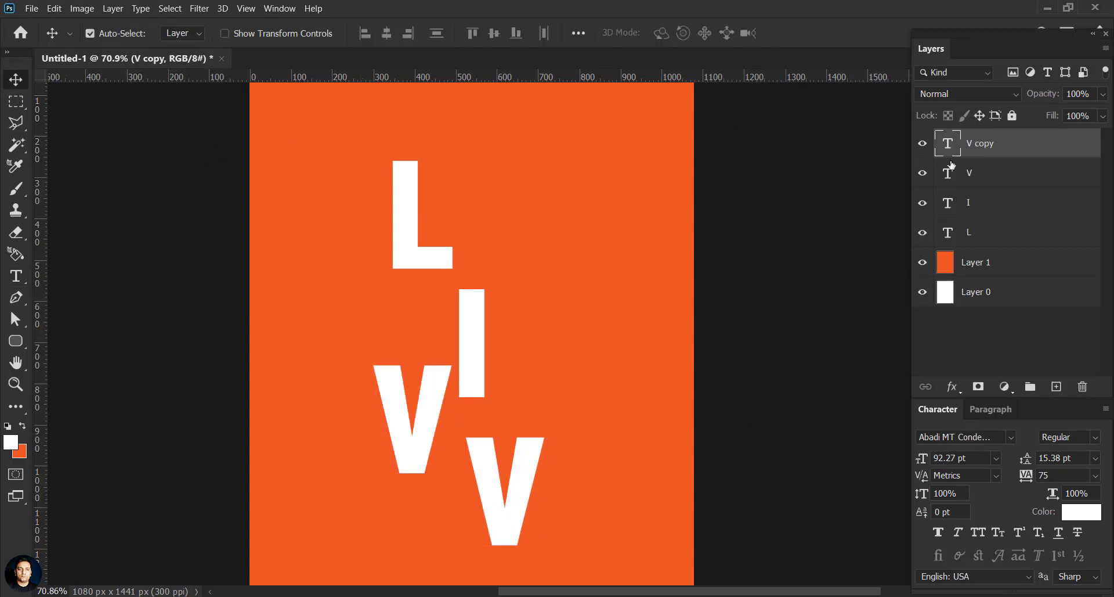
double_click(948, 145)
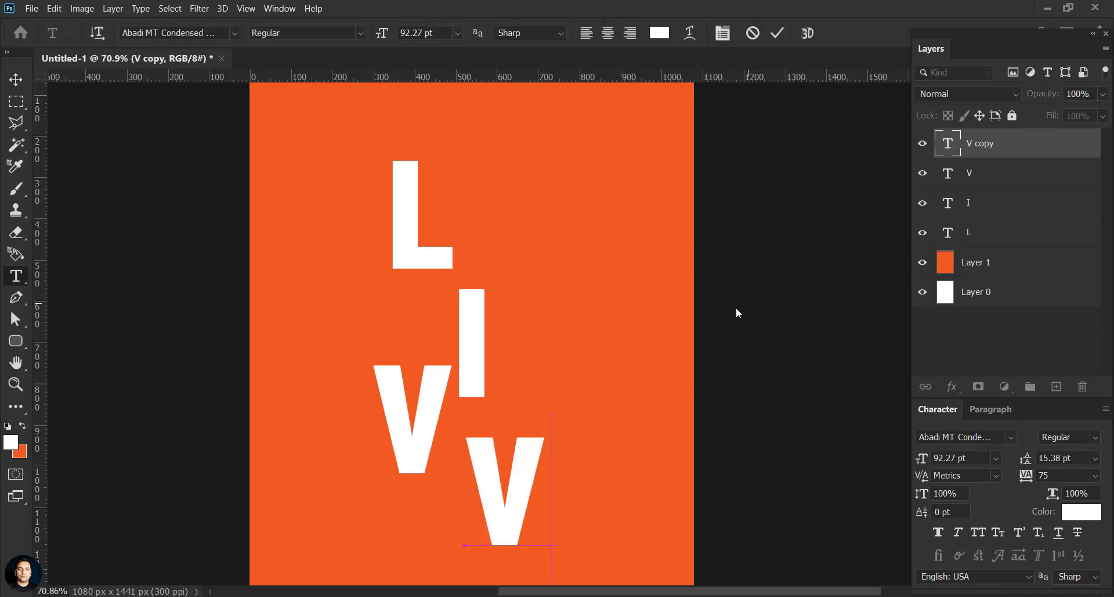
type("E")
left_click(15, 80)
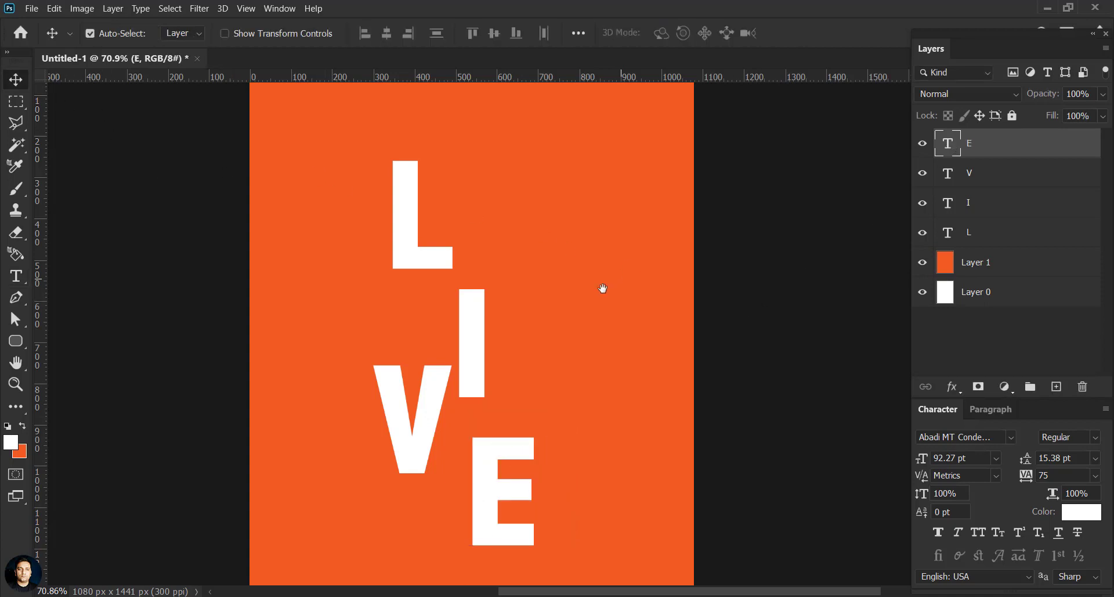
scroll(531, 337, "left", 2)
scroll(531, 337, "down", 1)
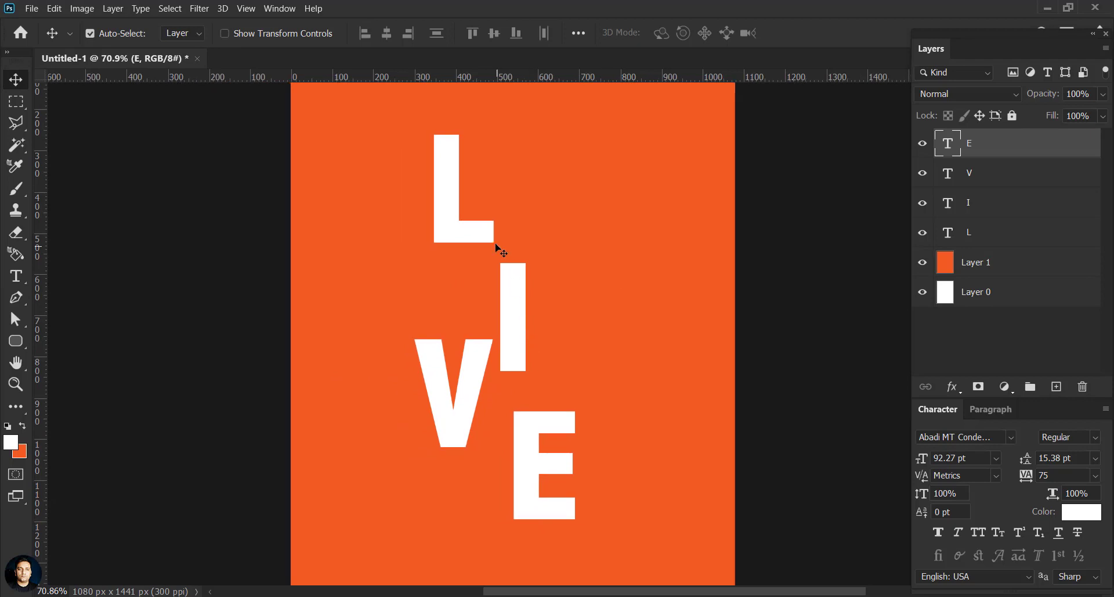
Step: Move the L higher and pull the I, V and E up toward it
left_click_drag(478, 232, 485, 229)
left_click_drag(507, 236, 493, 289)
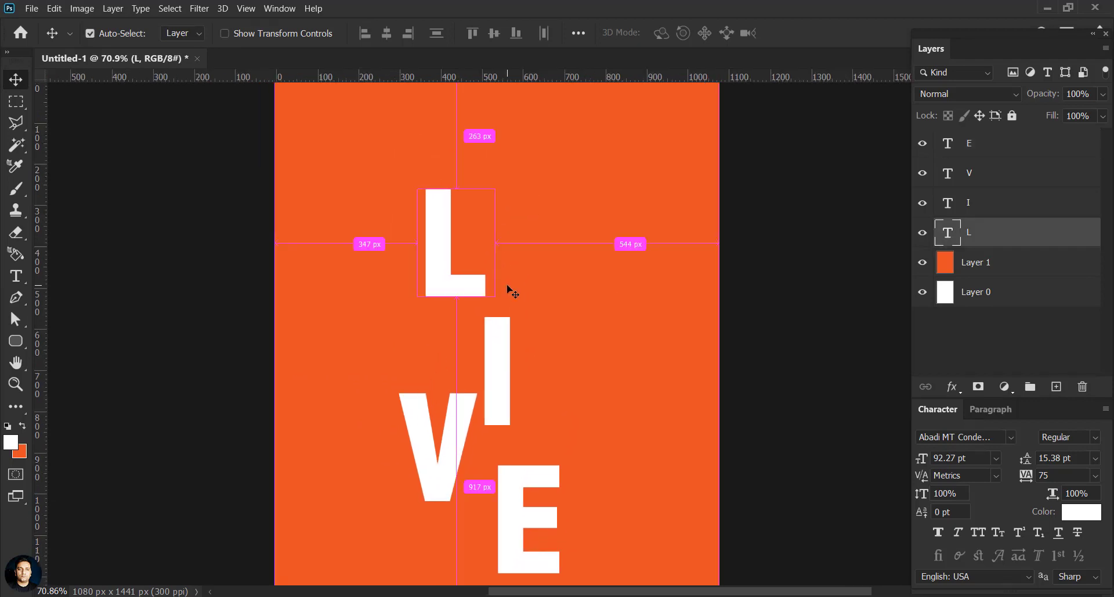
scroll(509, 288, "down", 1)
scroll(598, 288, "up", 1)
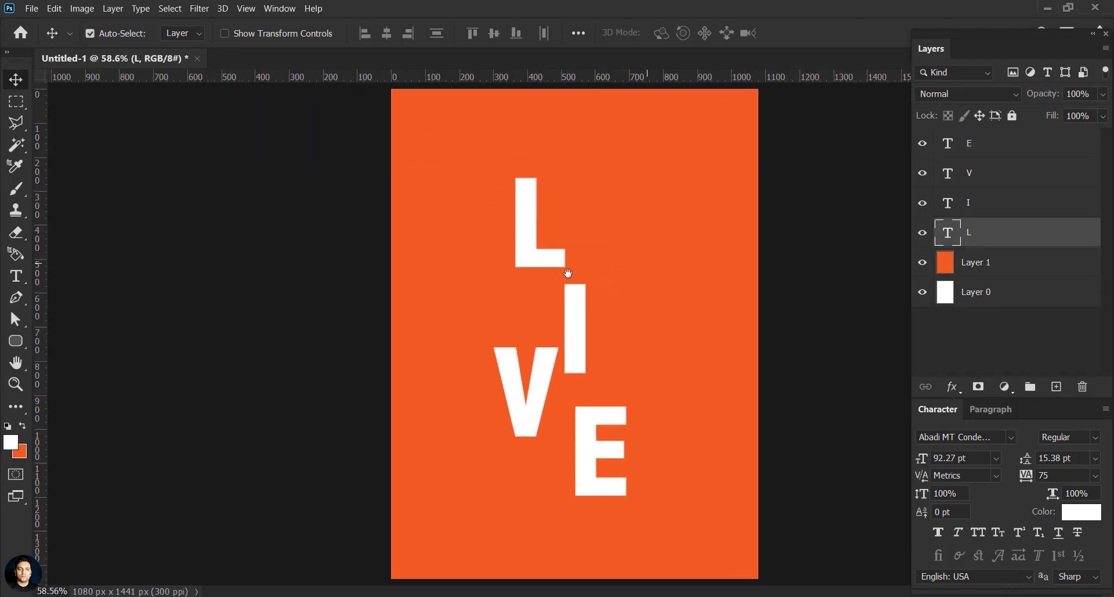
left_click_drag(562, 266, 558, 234)
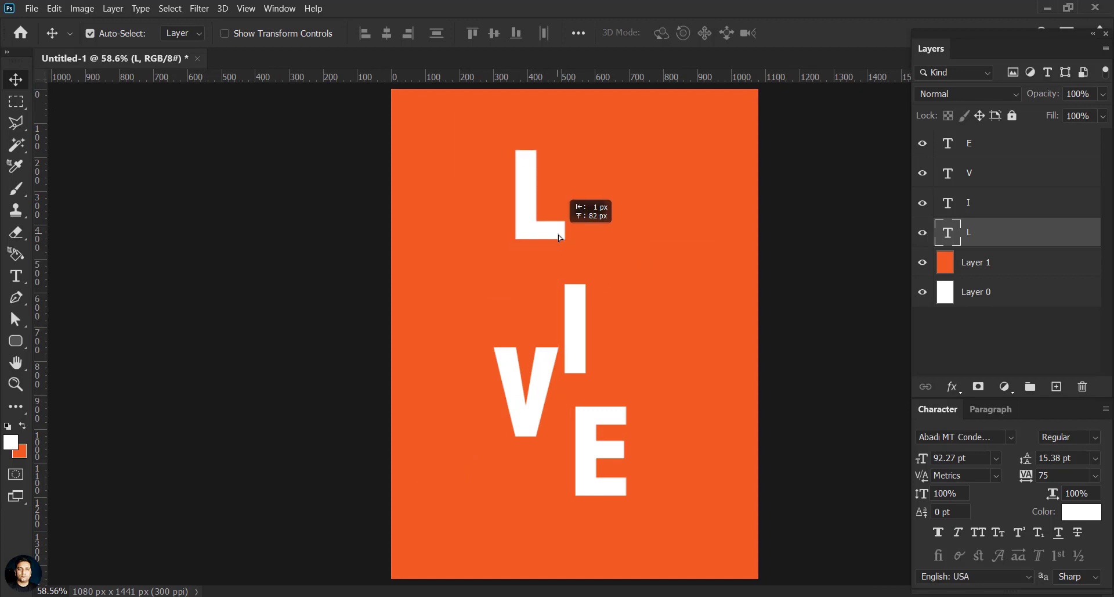
scroll(545, 280, "down", 1)
left_click_drag(580, 341, 593, 300)
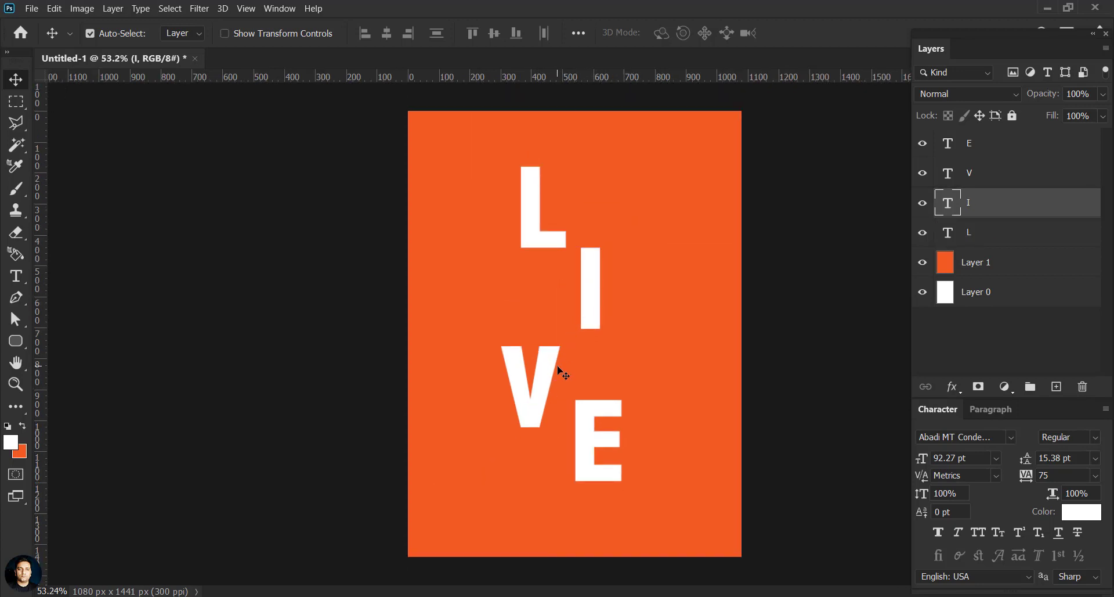
left_click_drag(548, 395, 558, 377)
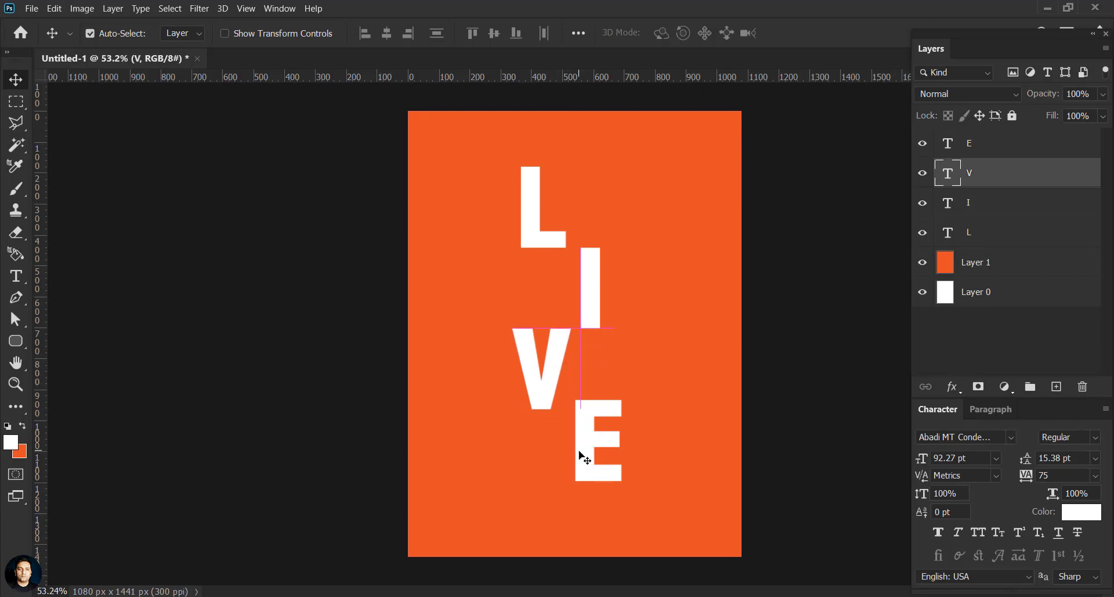
left_click_drag(584, 454, 580, 456)
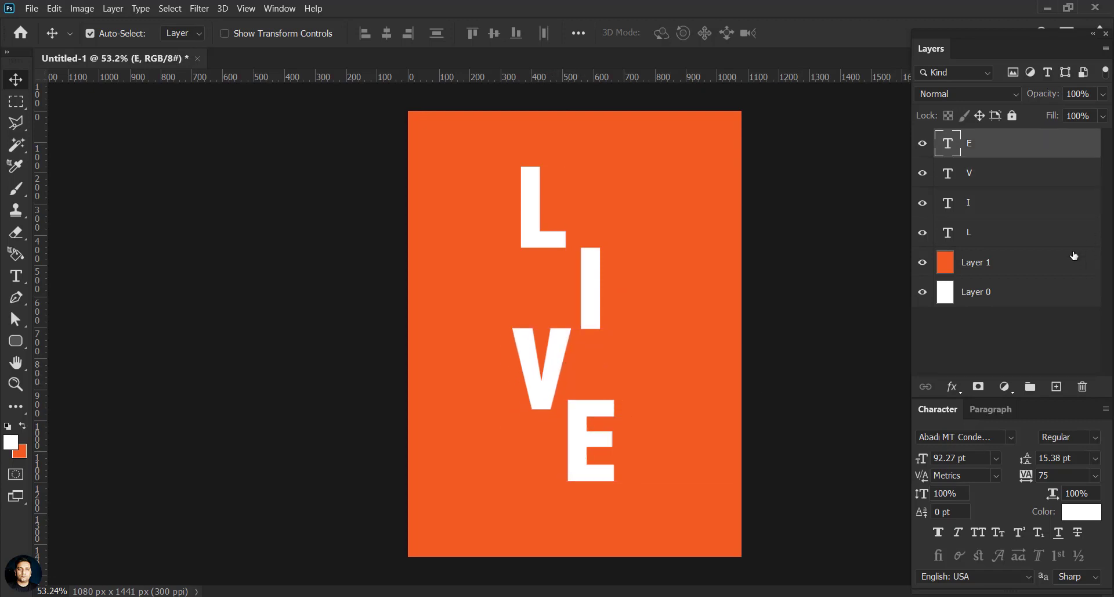
Step: Shift all four letters right, then raise I, V and E into a tight overlapping stack
left_click(972, 236, "shift")
left_click_drag(589, 410, 618, 403)
left_click(761, 359)
left_click(589, 444)
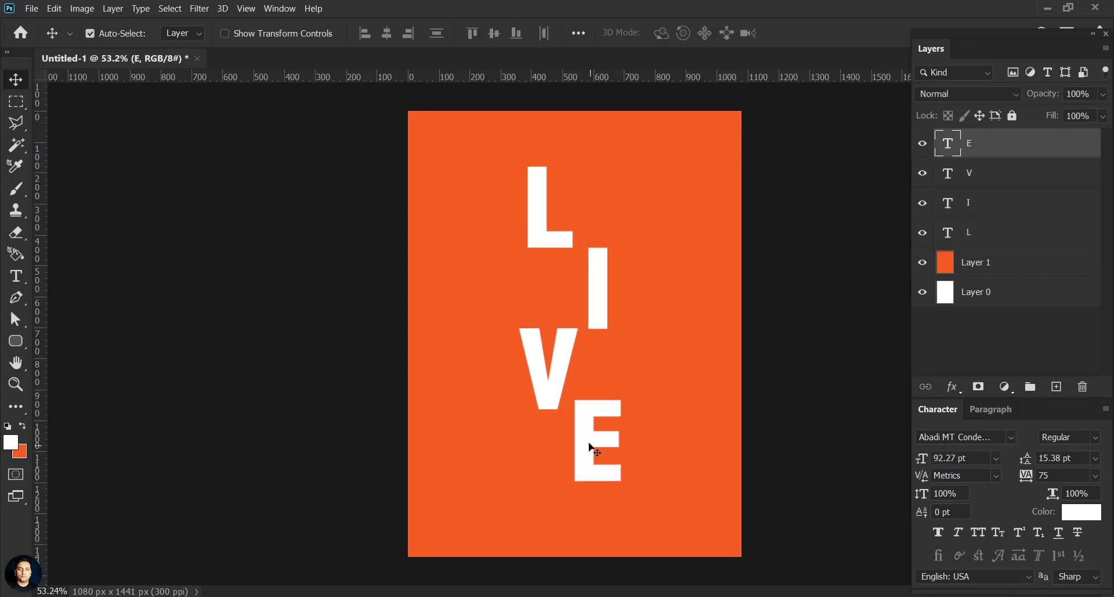
left_click_drag(587, 435, 582, 425)
left_click_drag(599, 317, 602, 294)
left_click_drag(570, 356, 571, 327)
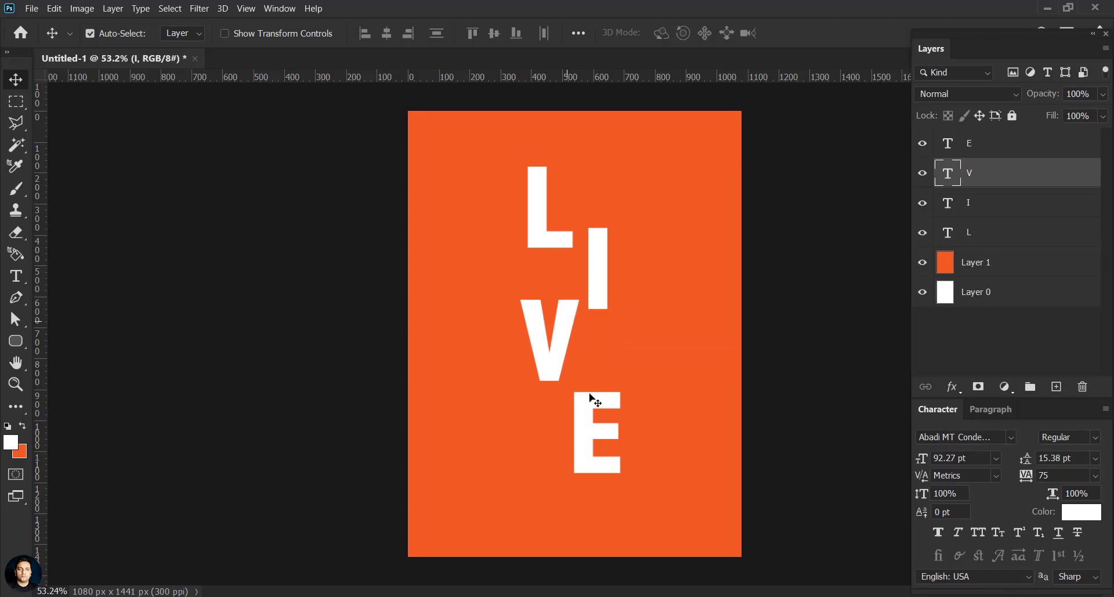
left_click_drag(594, 412, 592, 388)
left_click(970, 235, "shift")
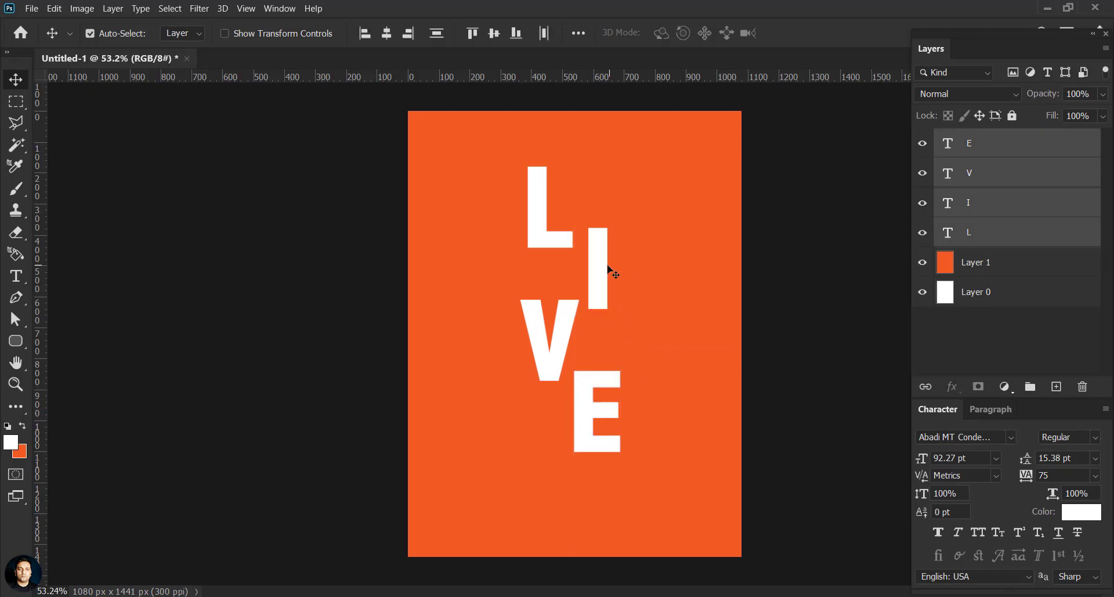
left_click_drag(606, 270, 605, 279)
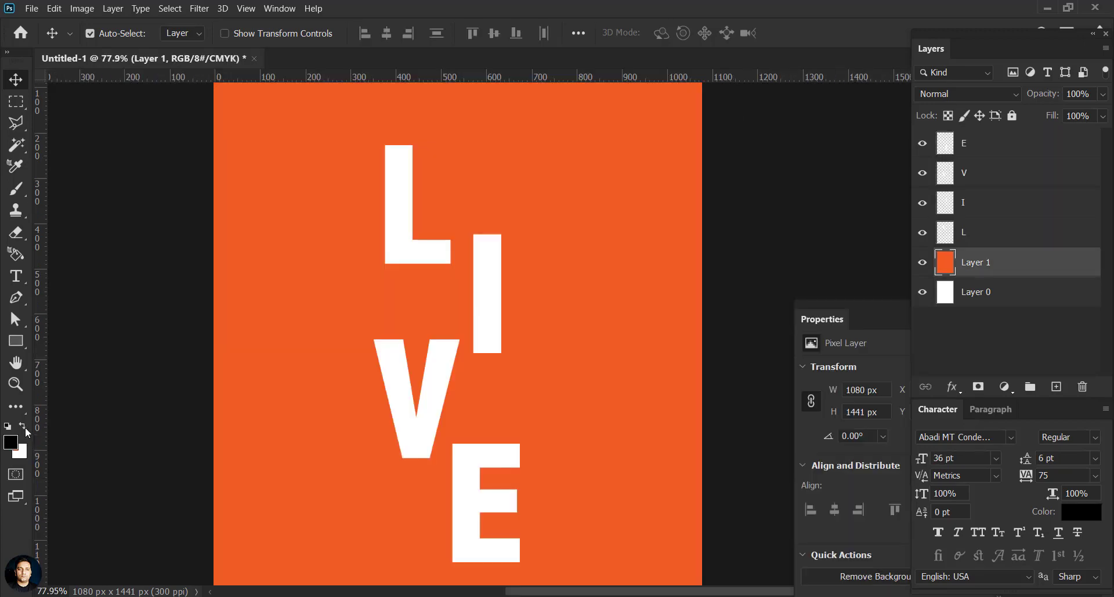
Step: Draw a thin white 540 × 2 px rectangle line across the L
left_click(24, 426)
left_click(16, 340)
left_click_drag(299, 225, 544, 226)
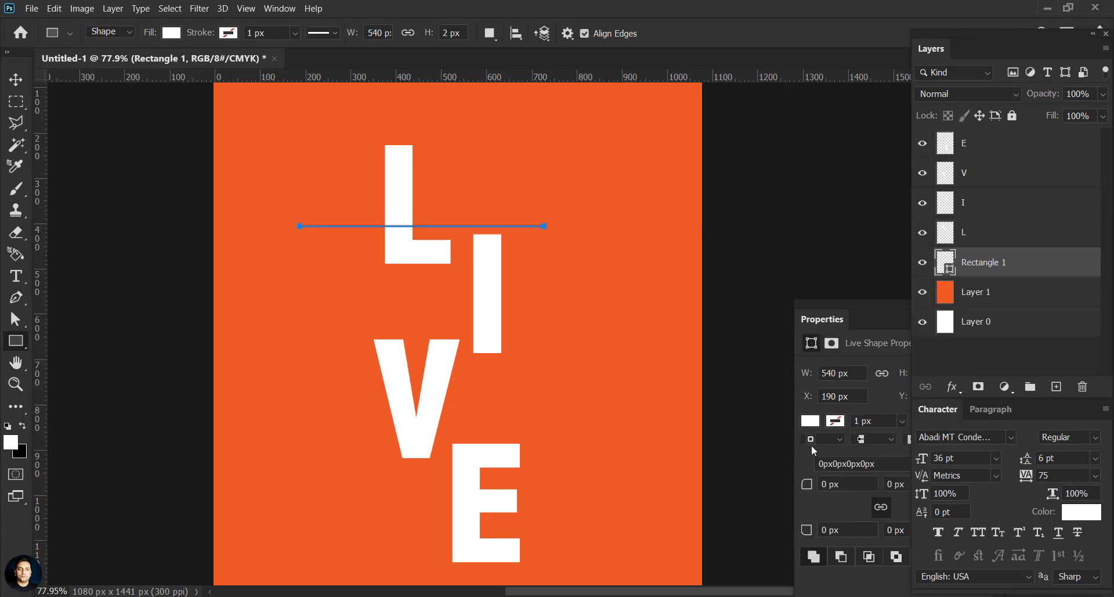
Step: Replace the first line with a longer thin white line across the L and I
left_click(14, 81)
scroll(423, 231, "up", 1)
key("Delete")
scroll(499, 240, "up", 1)
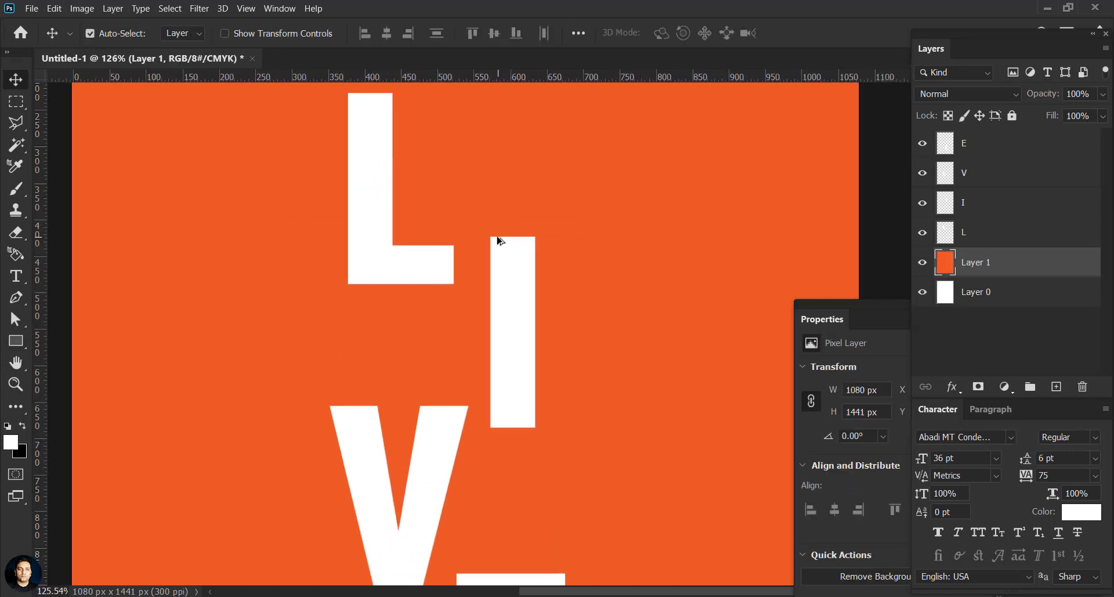
left_click(16, 340)
left_click_drag(230, 256, 745, 263)
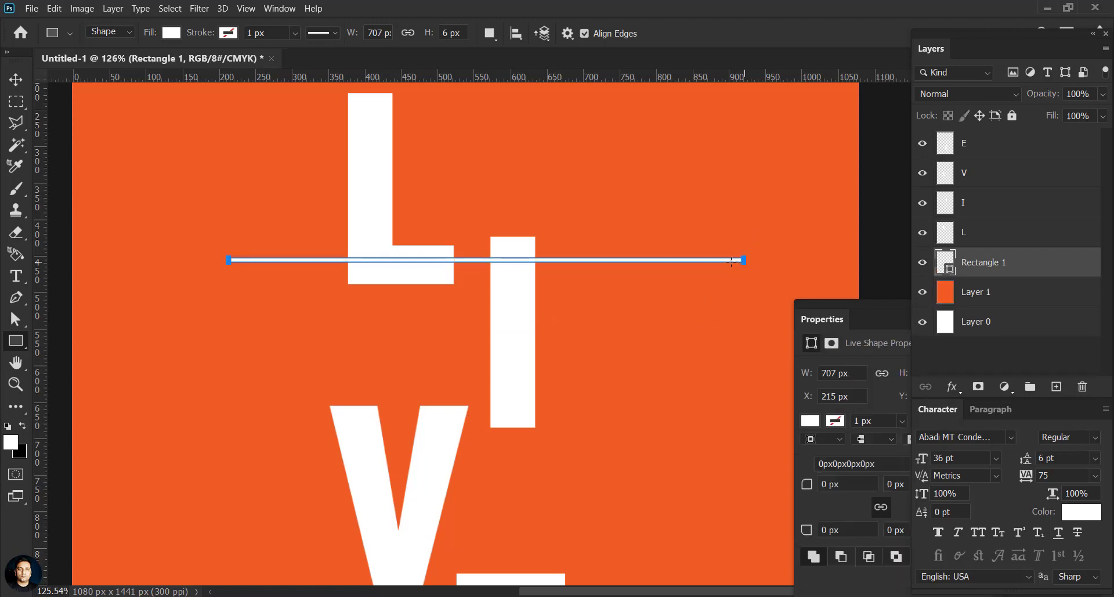
Step: Lock the orange background layer, Layer 1
key("v")
left_click(548, 263)
key("/")
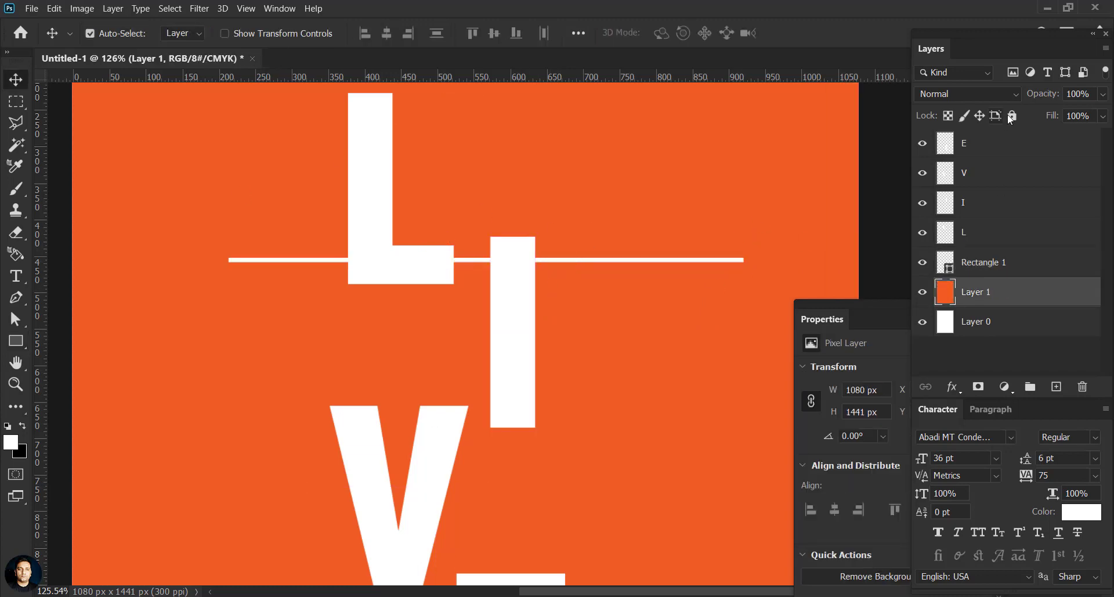
Step: Rotate the line about 30° into a diagonal slicing the L
left_click_drag(633, 259, 568, 273)
key("ctrl+t")
left_click_drag(692, 277, 613, 187)
key("ctrl+z")
left_click_drag(653, 270, 577, 165)
left_click(836, 33)
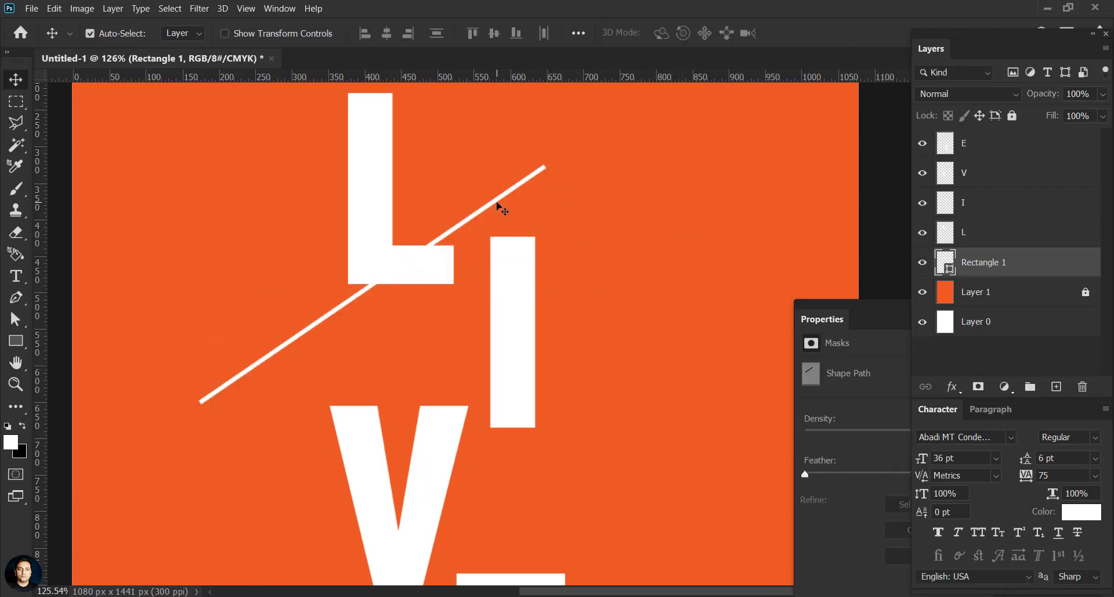
left_click_drag(497, 203, 566, 383)
scroll(494, 239, "down", 6)
scroll(495, 246, "up", 1)
scroll(497, 203, "down", 1)
Step: Duplicate the diagonal line down across the E and raise the E about 28 px
left_click(557, 369)
left_click(617, 297)
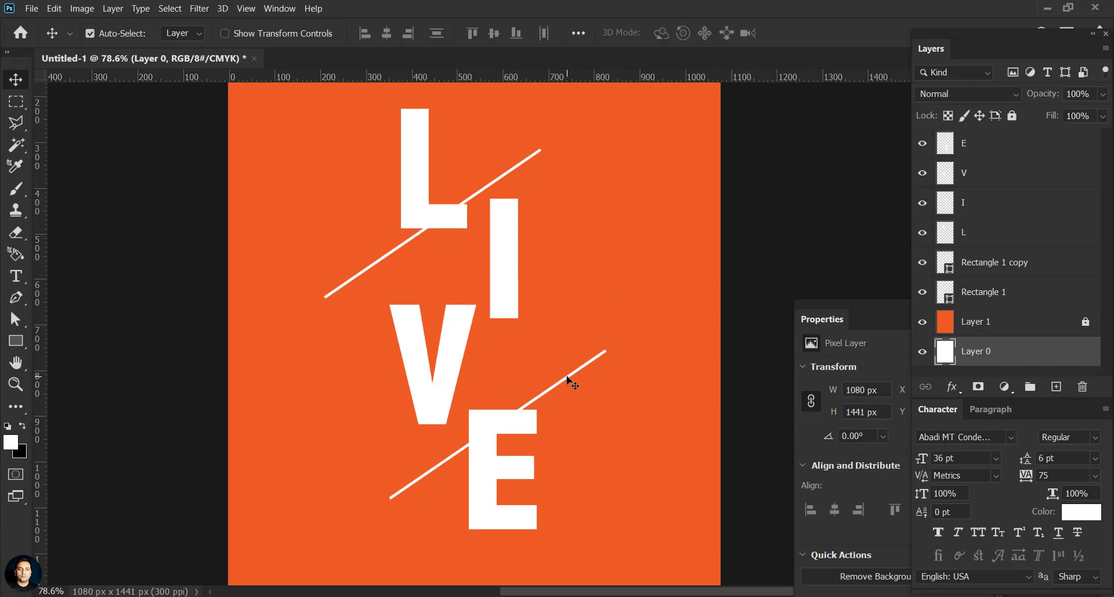
left_click(568, 378)
left_click_drag(510, 414, 510, 398)
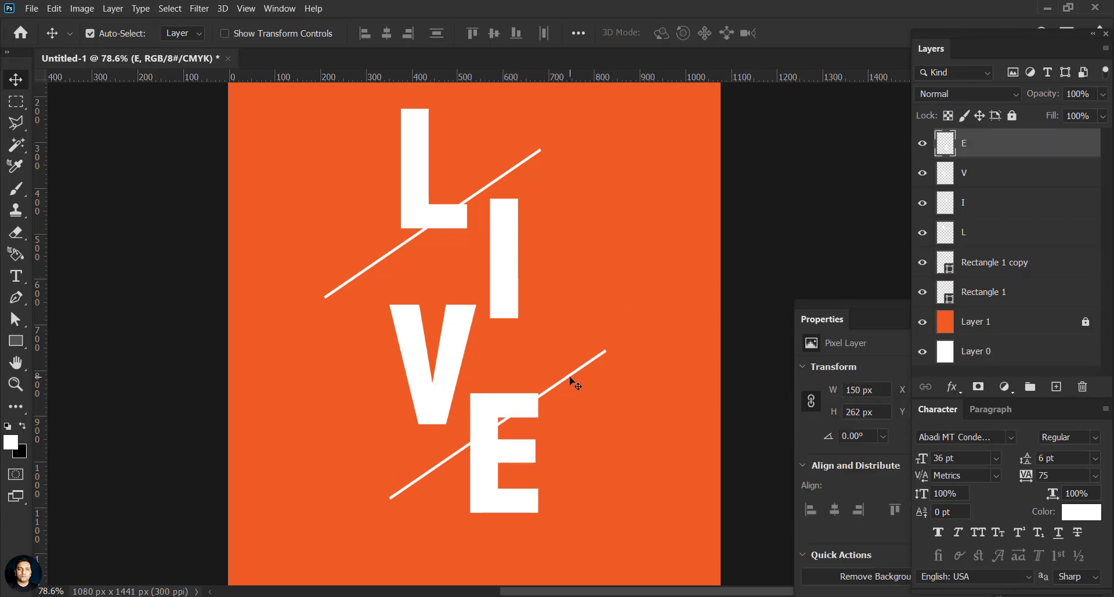
left_click_drag(570, 377, 591, 446)
key("ctrl+0")
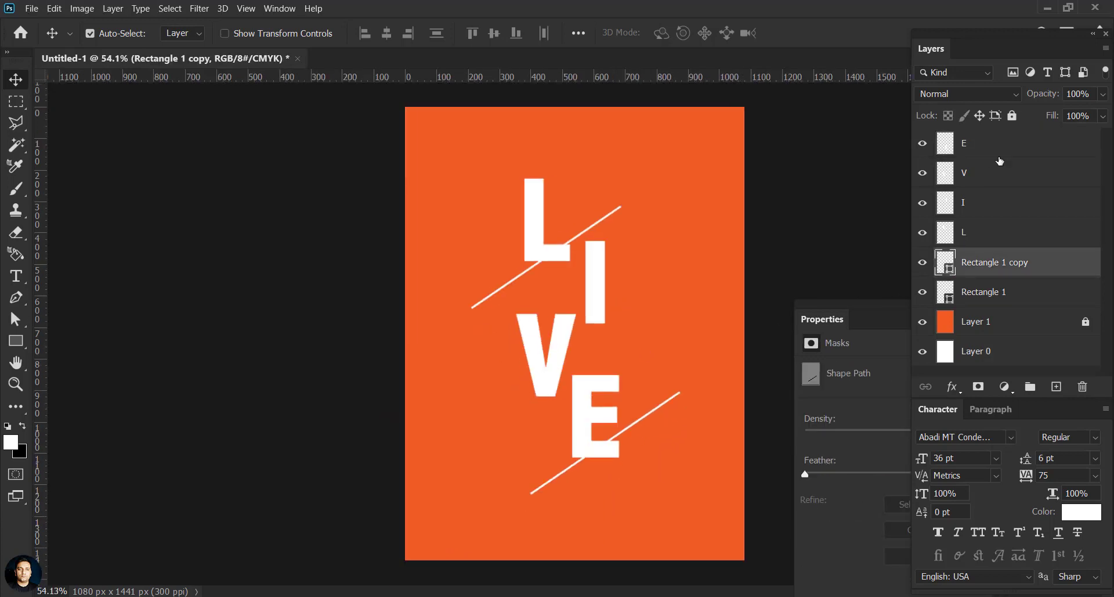
Step: Raise the letters and both diagonal lines together
left_click(1000, 154)
left_click(998, 291, "shift")
left_click_drag(600, 280, 601, 268)
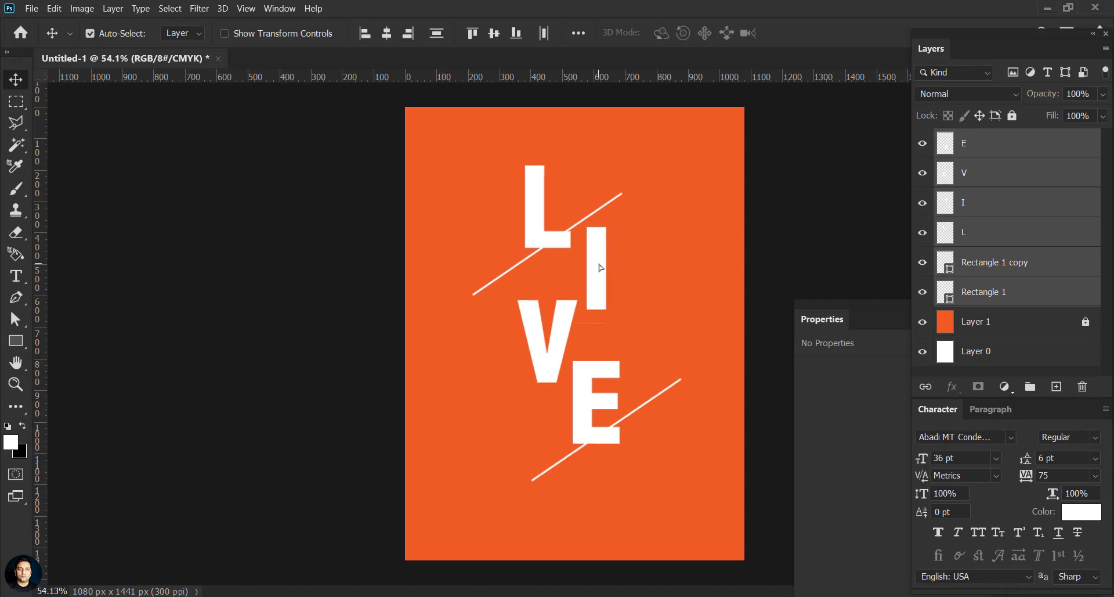
left_click(690, 267)
scroll(601, 415, "up", 5)
Step: Zoom in on the E and toggle its visibility to check the line beneath
left_click(606, 443)
scroll(619, 439, "up", 5)
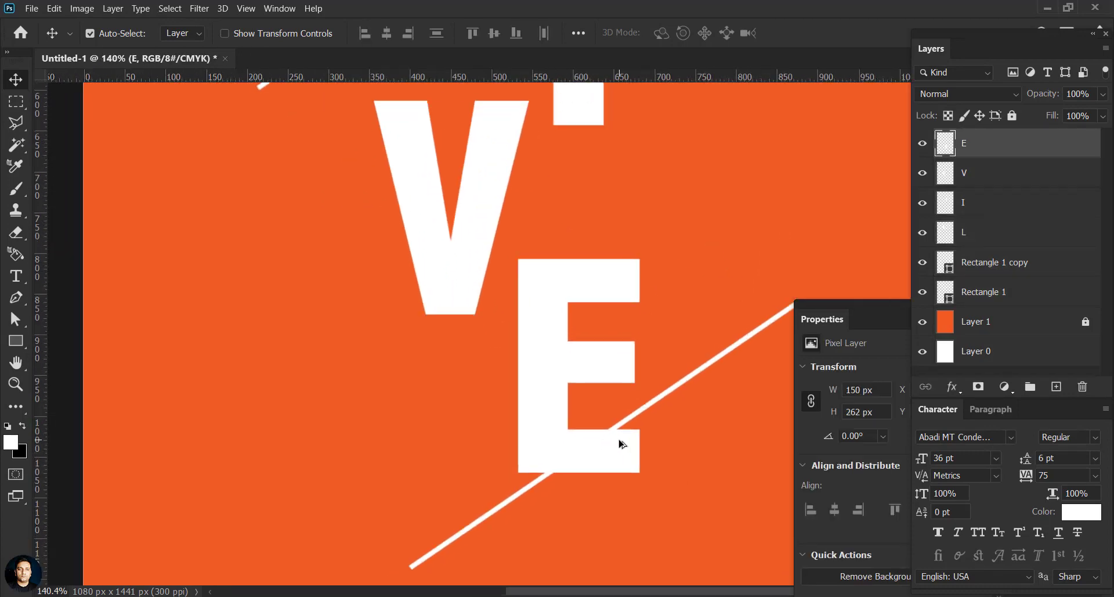
scroll(619, 440, "up", 2)
left_click_drag(619, 440, 564, 358)
scroll(542, 384, "up", 4)
left_click(923, 148)
left_click(923, 148)
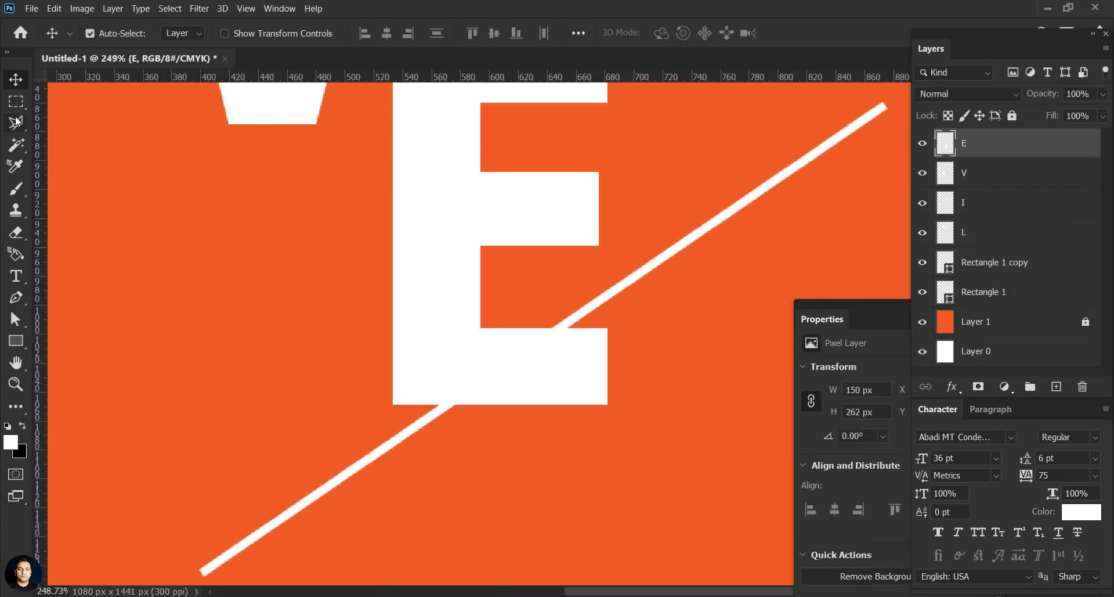
Step: Draw a Polygonal Lasso triangle along the line under the E, then deselect
left_click(16, 122)
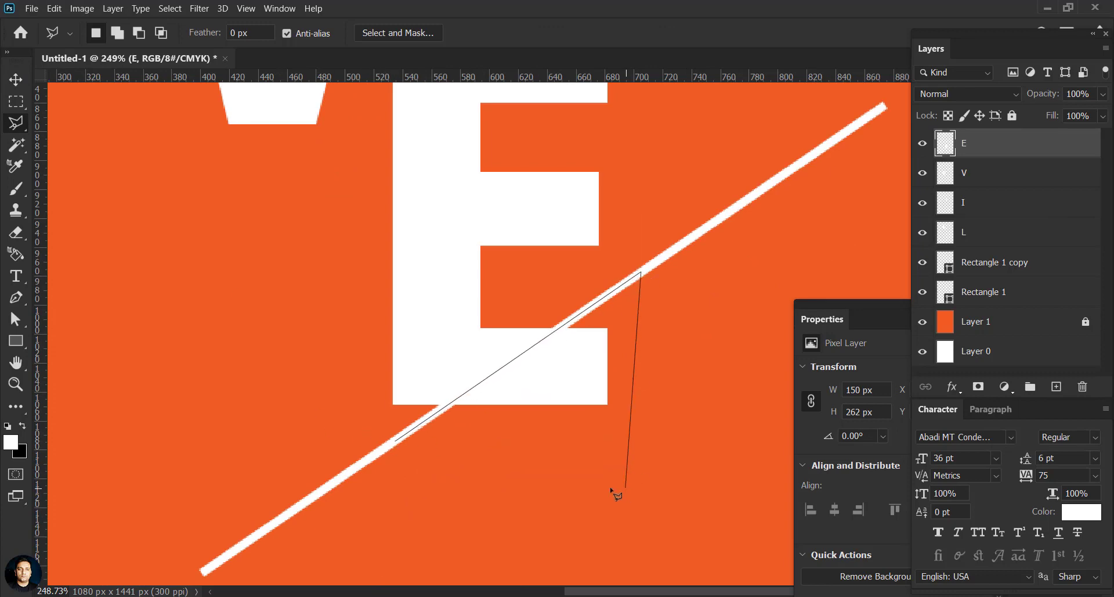
left_click(625, 486)
left_click(397, 441)
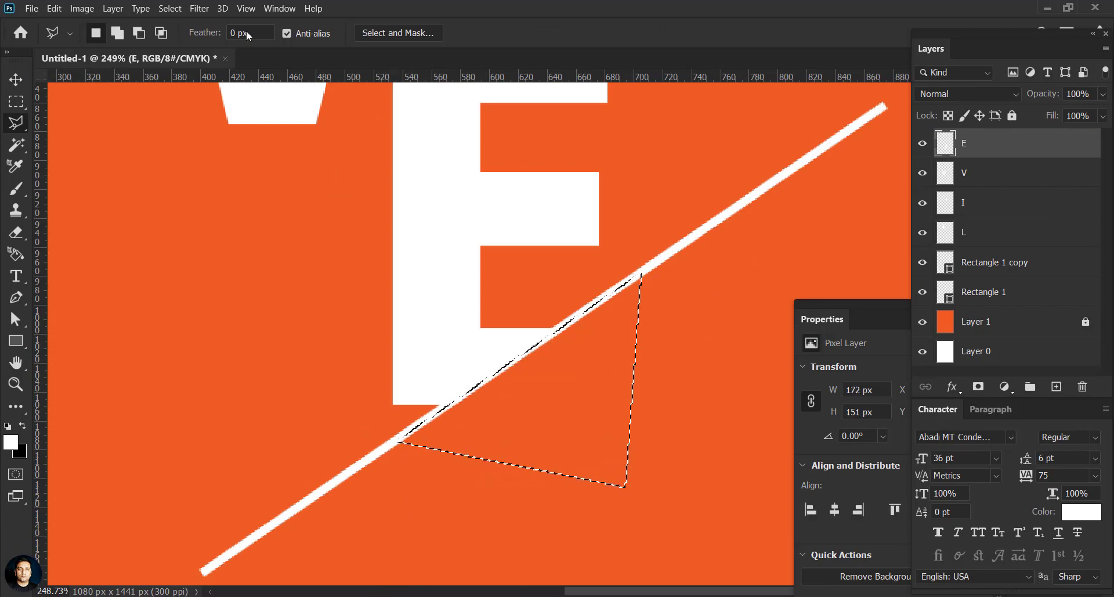
left_click(170, 8)
left_click(174, 35)
key("v")
scroll(410, 336, "down", 5)
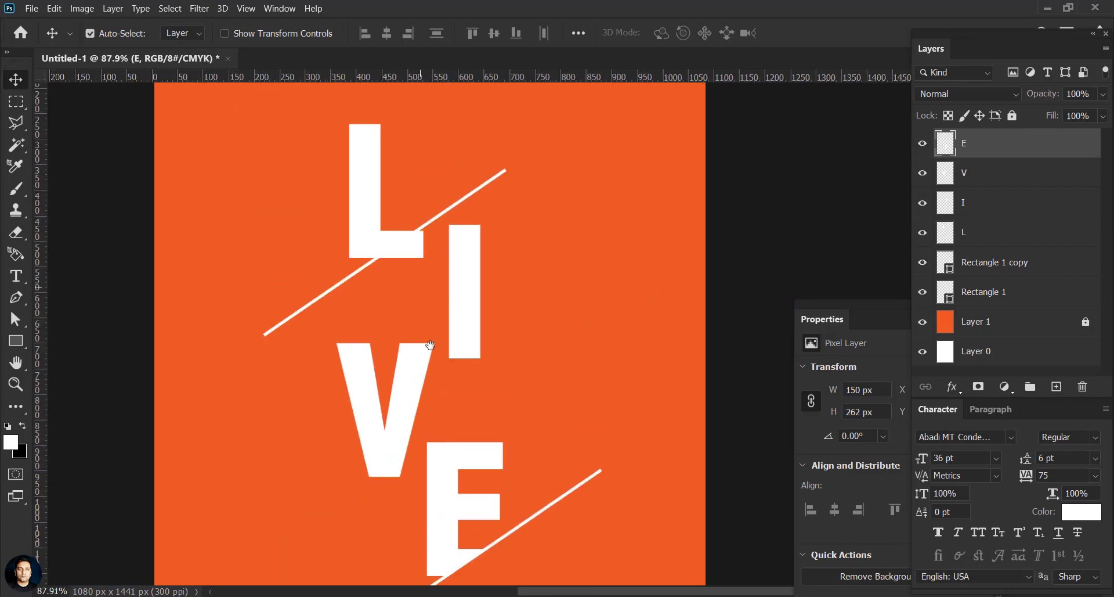
scroll(424, 296, "up", 6)
Step: Delete the L's foot below its diagonal using a Polygonal Lasso triangle, then deselect
left_click(468, 296)
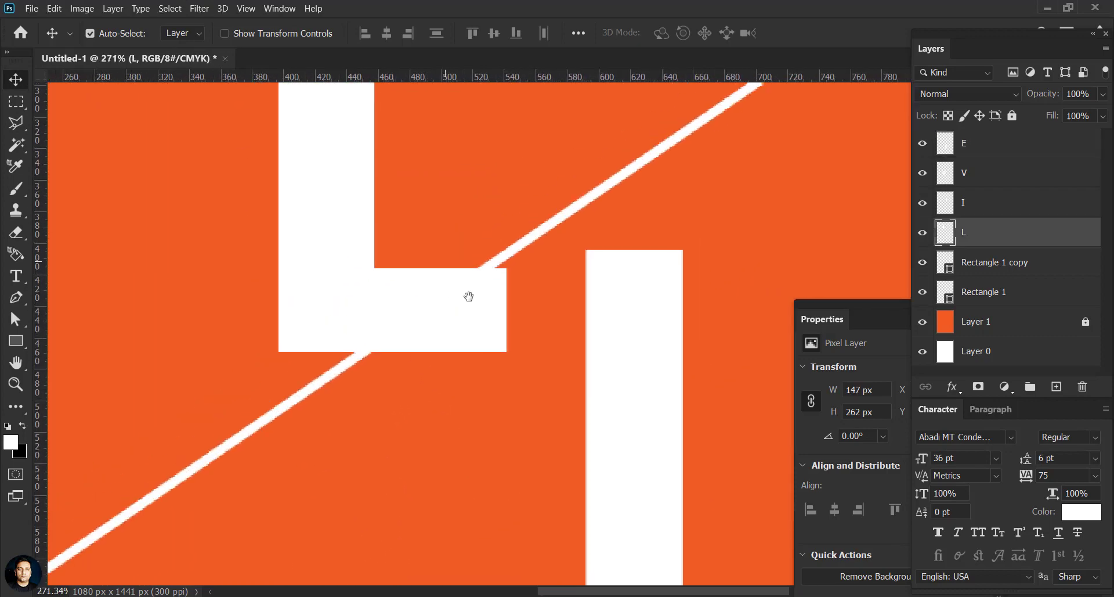
left_click(16, 123)
left_click(536, 234)
left_click(540, 424)
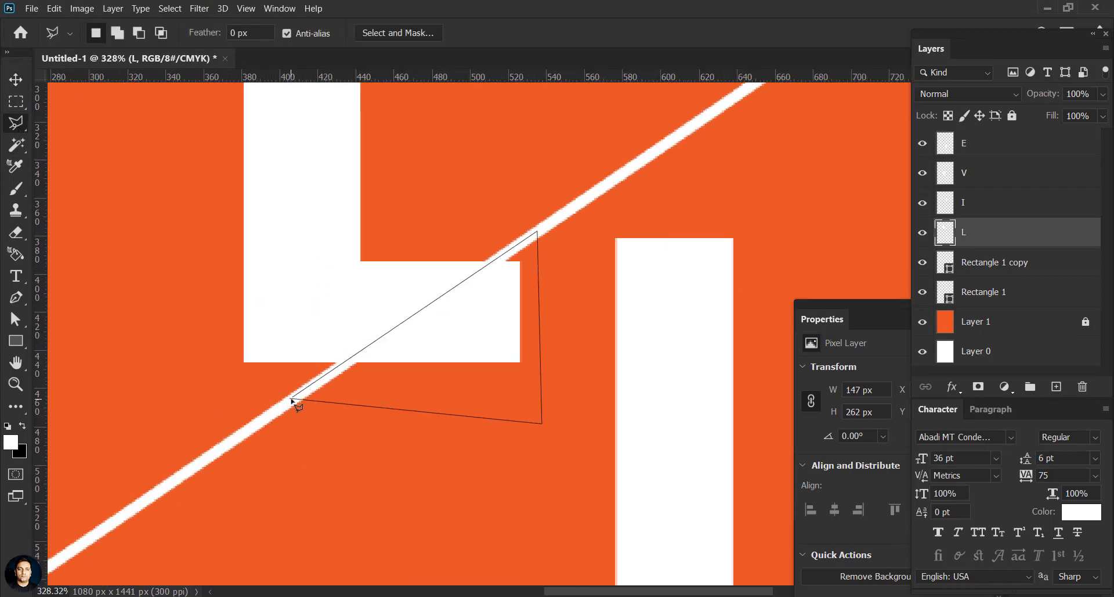
left_click(294, 397)
left_click(16, 79)
key("Delete")
left_click(170, 9)
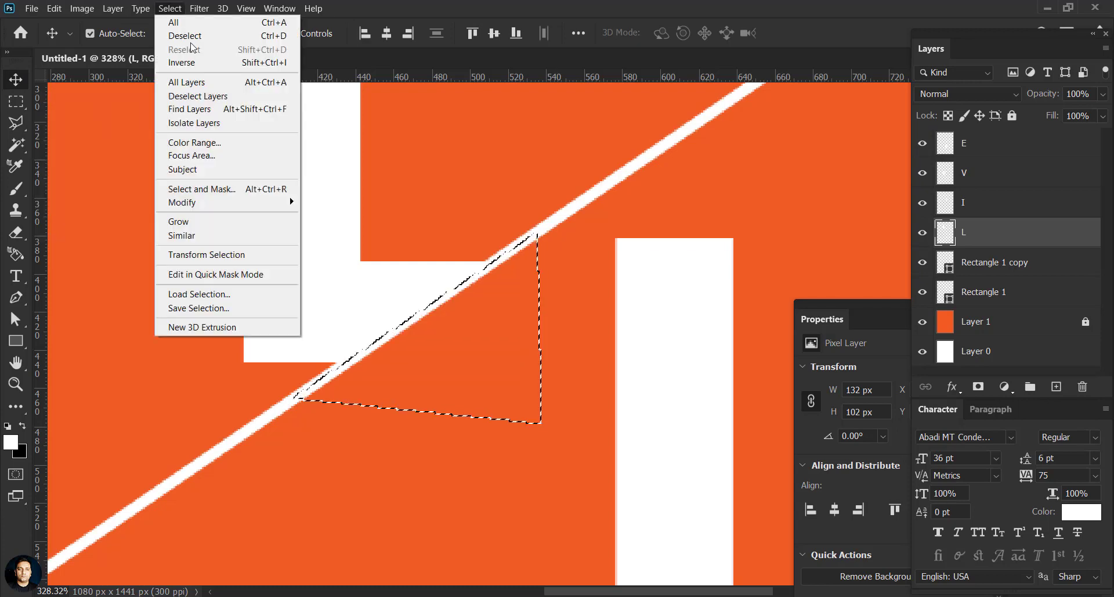
left_click(185, 33)
scroll(445, 291, "down", 7)
scroll(445, 291, "down", 2)
left_click(1004, 146)
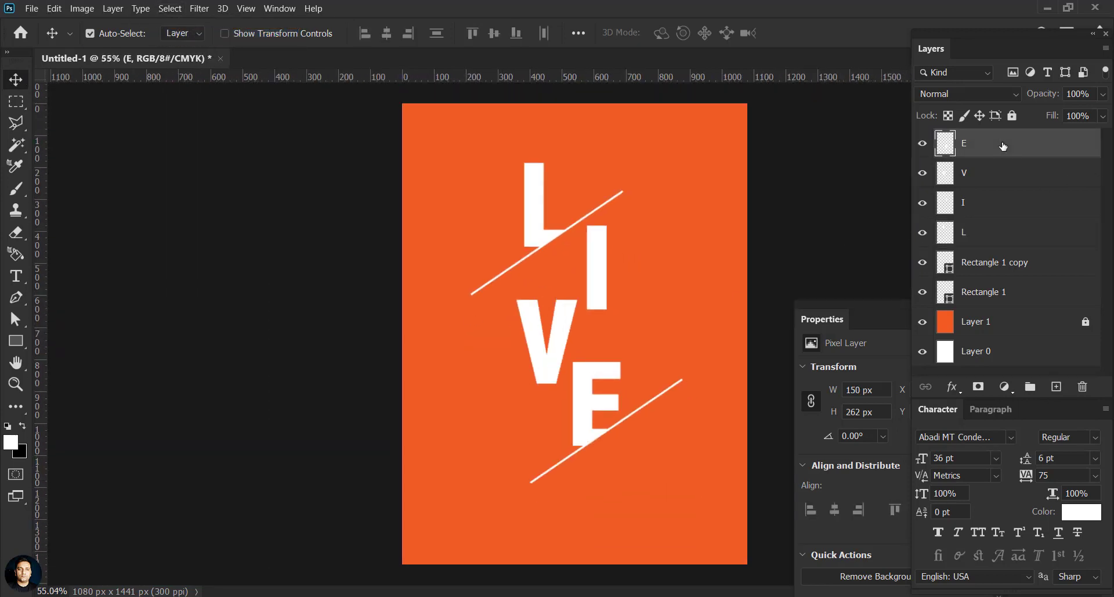
Step: Group the letter and line layers and scale the group up slightly
left_click(994, 295, "shift")
key("ctrl+g")
left_click(922, 137)
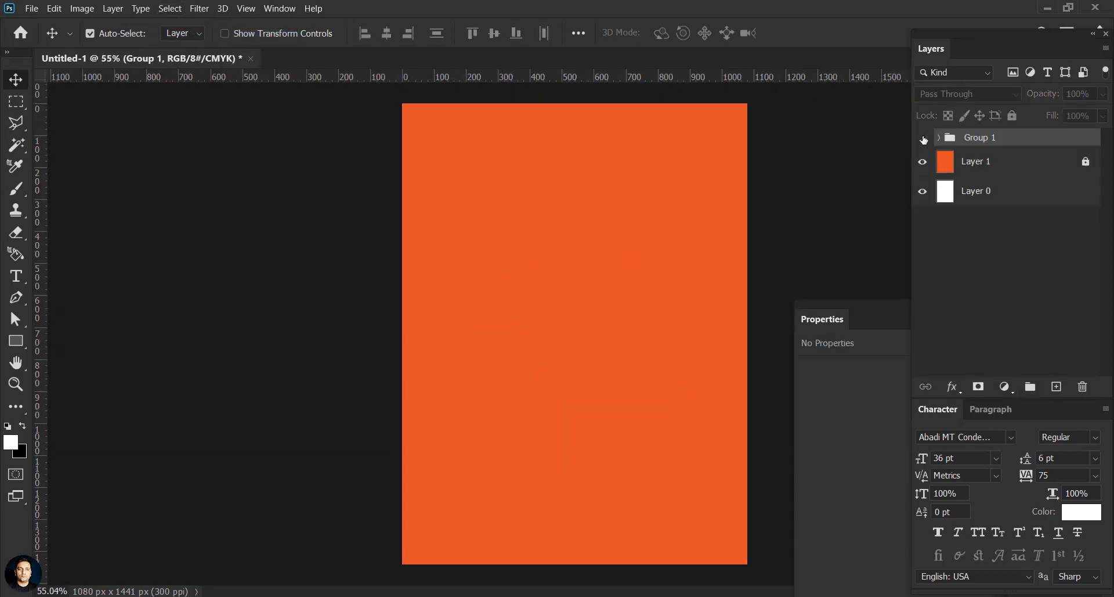
left_click(923, 137)
key("ctrl+t")
left_click_drag(683, 163, 690, 152)
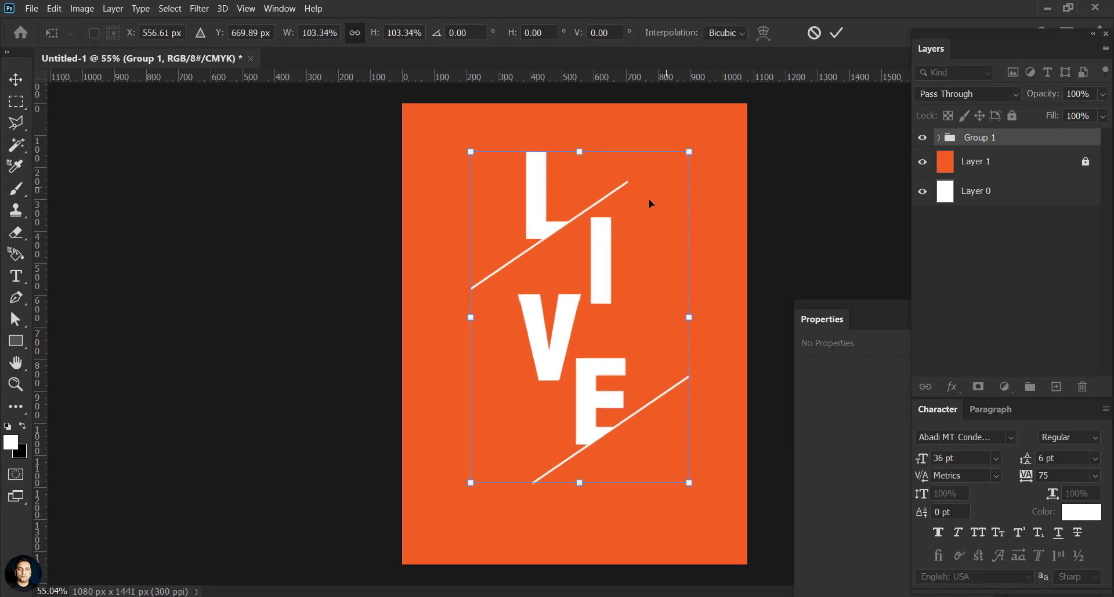
left_click_drag(594, 275, 588, 292)
left_click(837, 33)
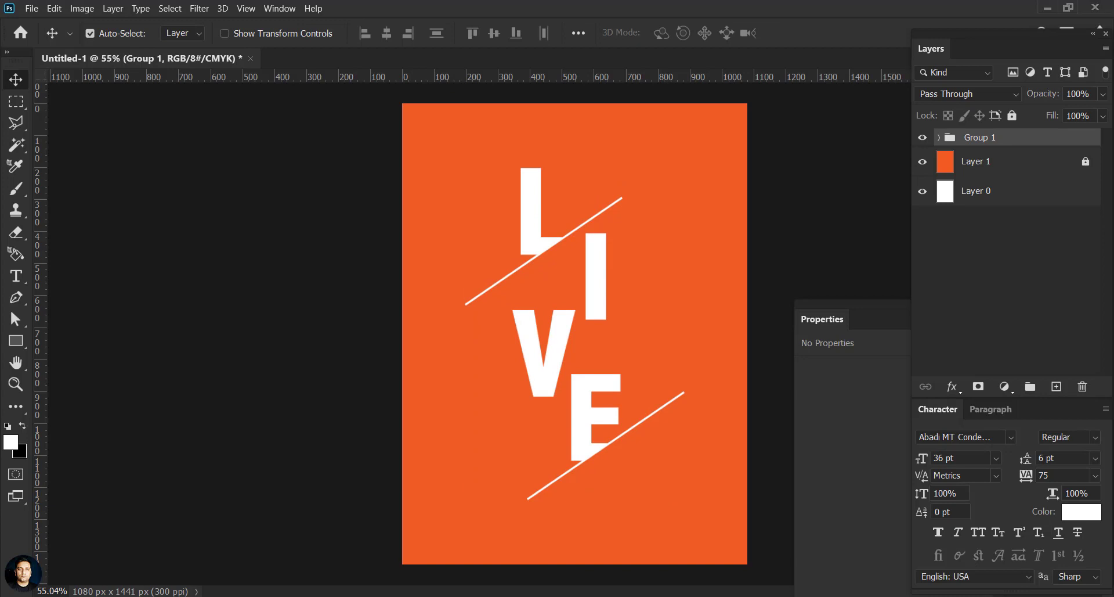
scroll(652, 335, "up", 6)
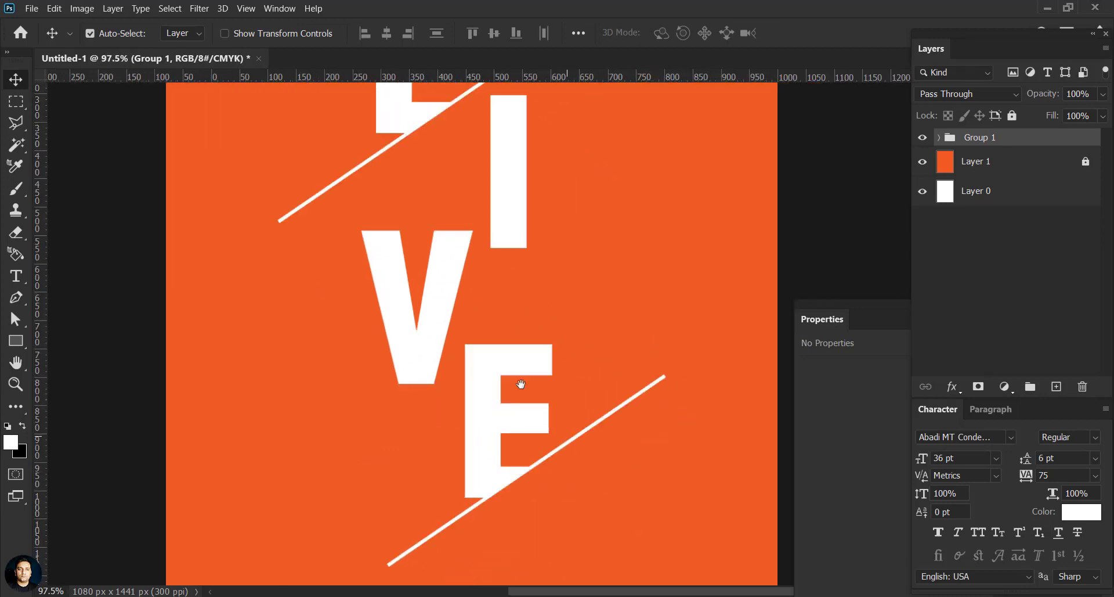
Step: Add a '19.00' text below the E and shrink it into place
key("t")
left_click(467, 503)
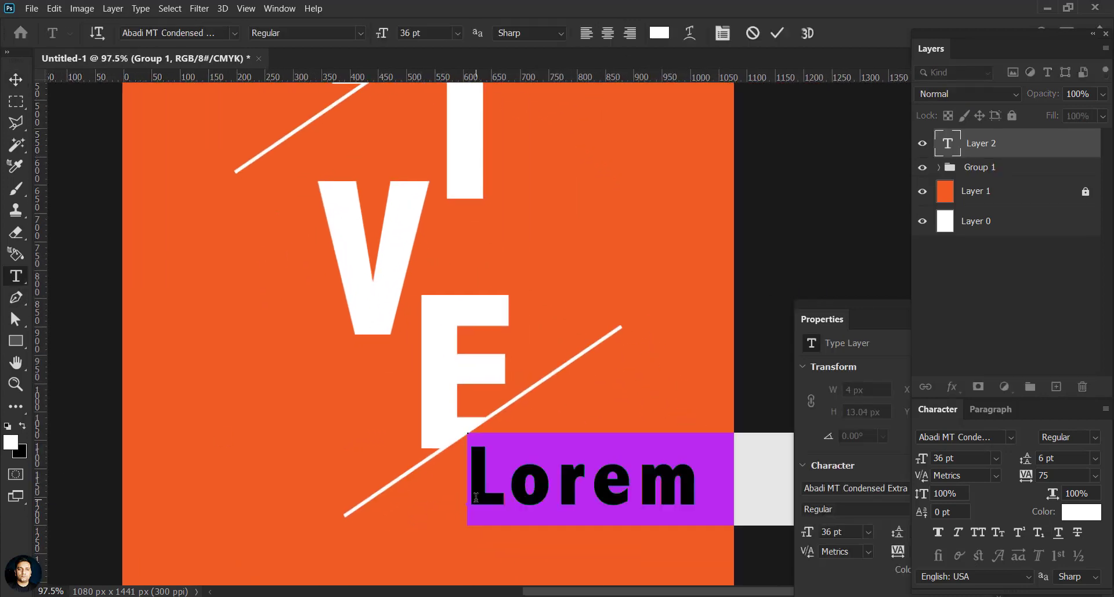
type("19.00")
left_click(22, 83)
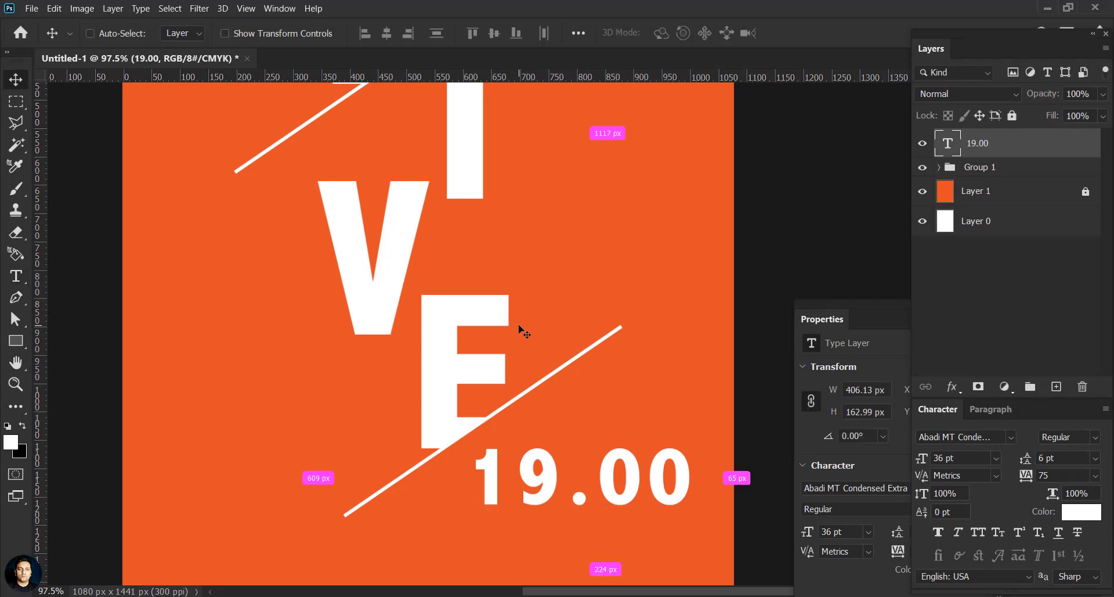
key("ctrl+t")
left_click_drag(696, 432, 577, 444)
Step: Set the 19.00 text to Geometr212 BkCn BT in the Heavy style
left_click(836, 32)
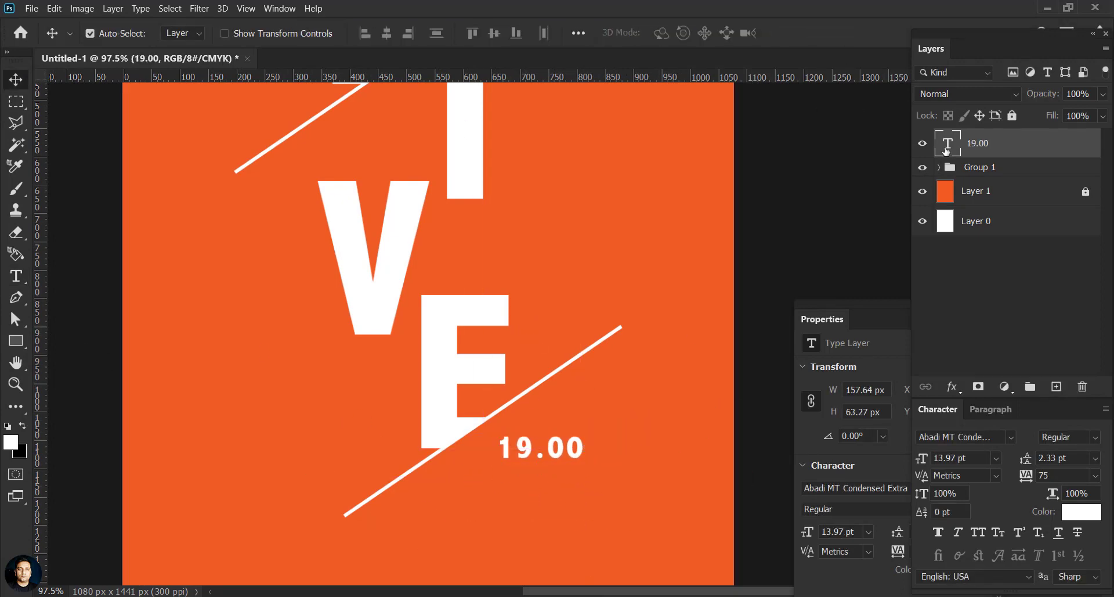
double_click(947, 151)
left_click(1011, 436)
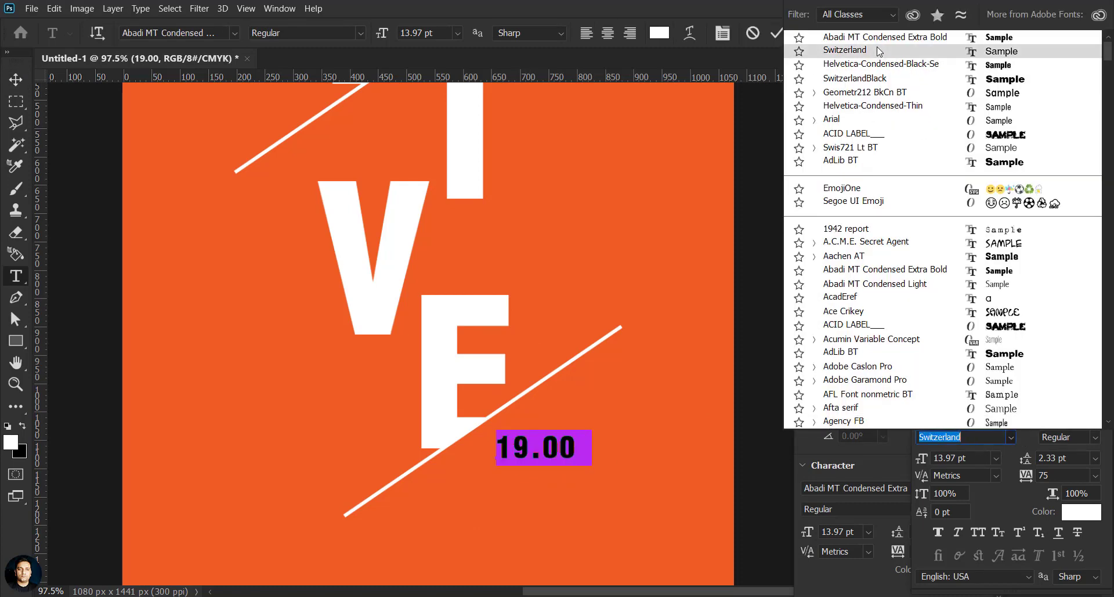
left_click(875, 96)
left_click(1070, 437)
left_click(1052, 462)
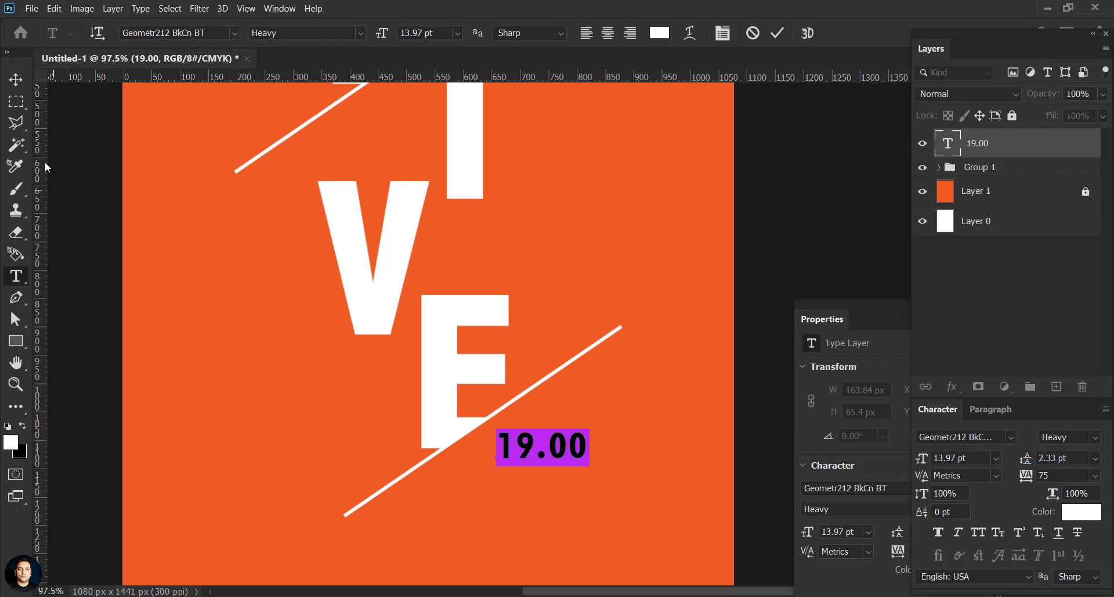
left_click(16, 79)
Step: Shrink 19.00 slightly to about 13.22 pt
key("ctrl+t")
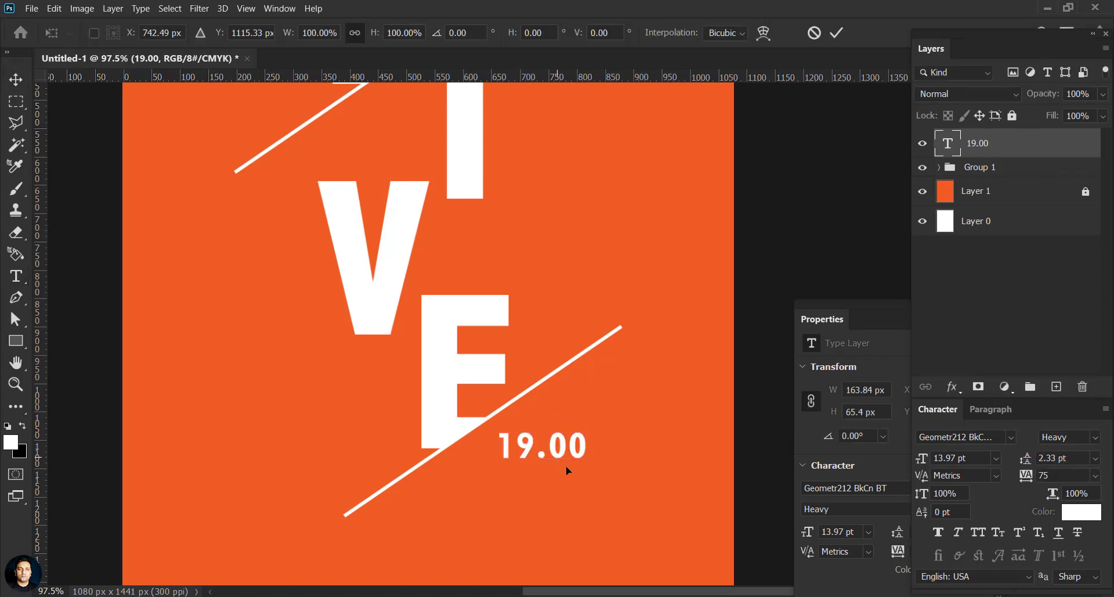
left_click_drag(590, 464, 585, 462)
key("Return")
scroll(569, 455, "up", 4)
scroll(540, 420, "up", 3)
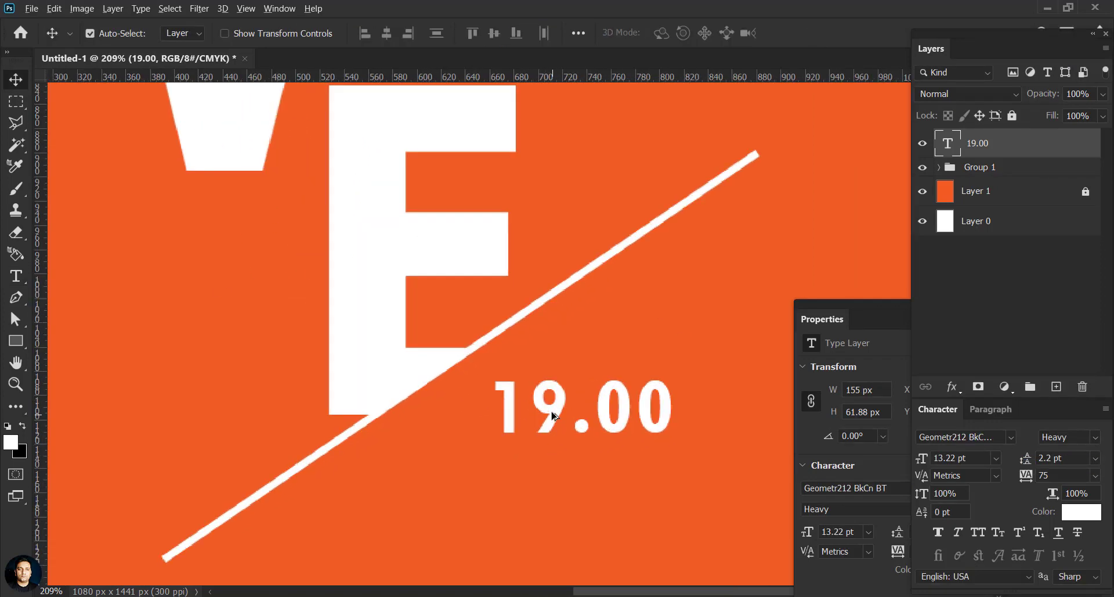
Step: Turn a copy of 19.00 into a small 'PK' placed just left of the time
left_click_drag(581, 409, 435, 500)
double_click(948, 143)
type("PK")
left_click(16, 80)
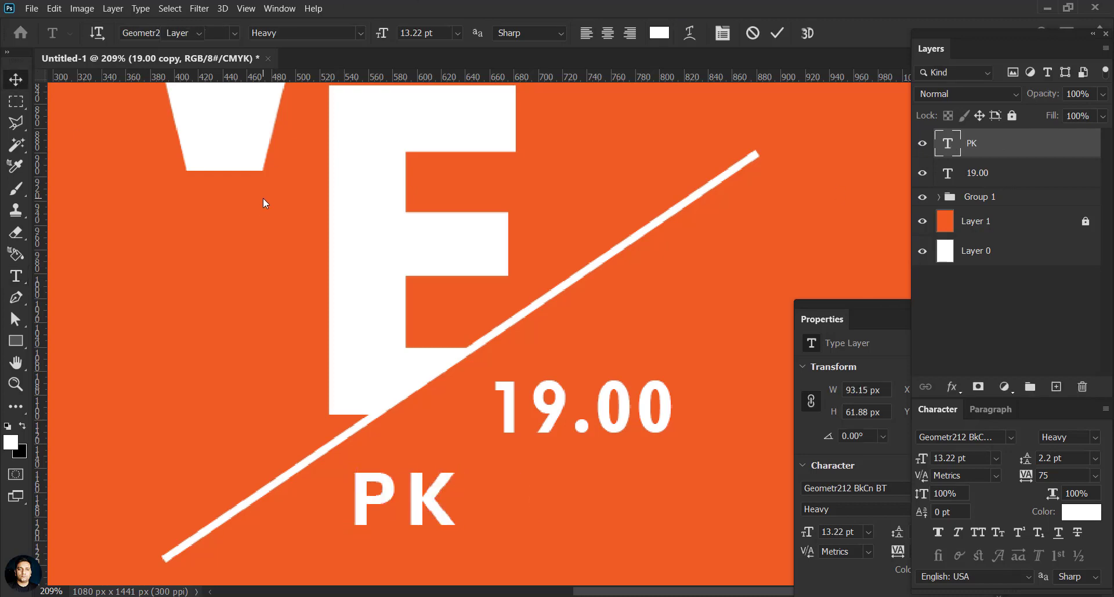
key("ctrl+t")
left_click_drag(458, 537, 389, 492)
left_click_drag(380, 485, 629, 402)
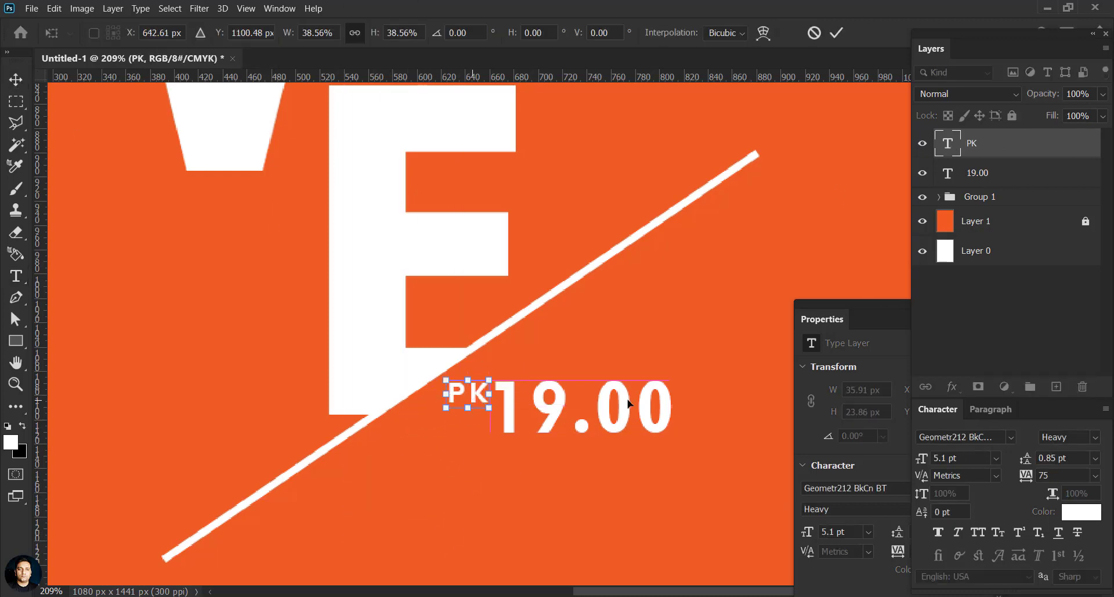
left_click(836, 33)
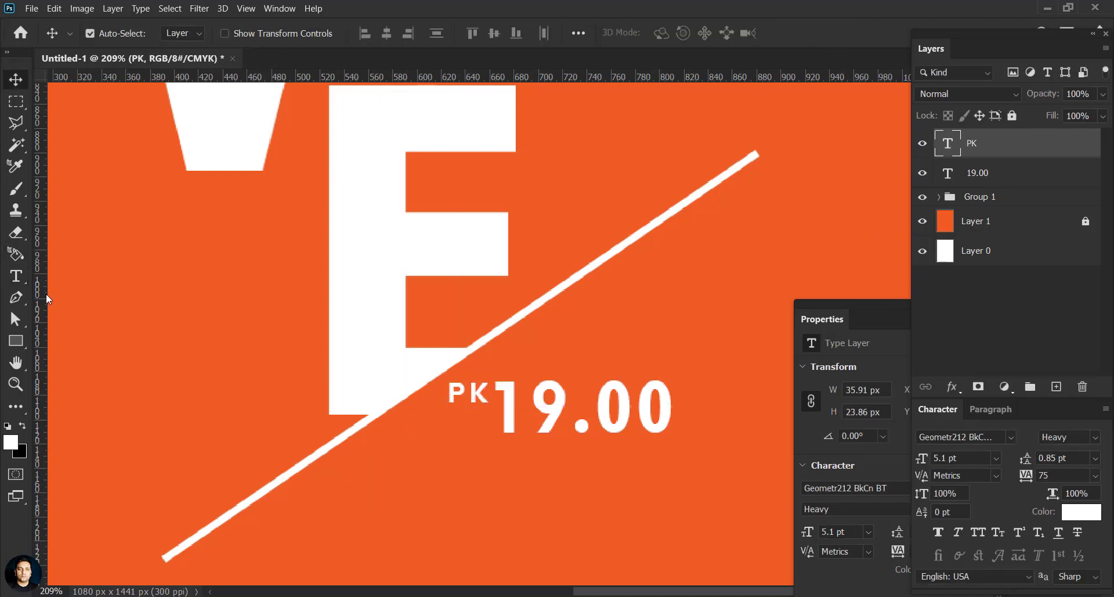
Step: Duplicate PK into a second copy below it near the diagonal
key("t")
left_click_drag(411, 462, 670, 528)
left_click(18, 81)
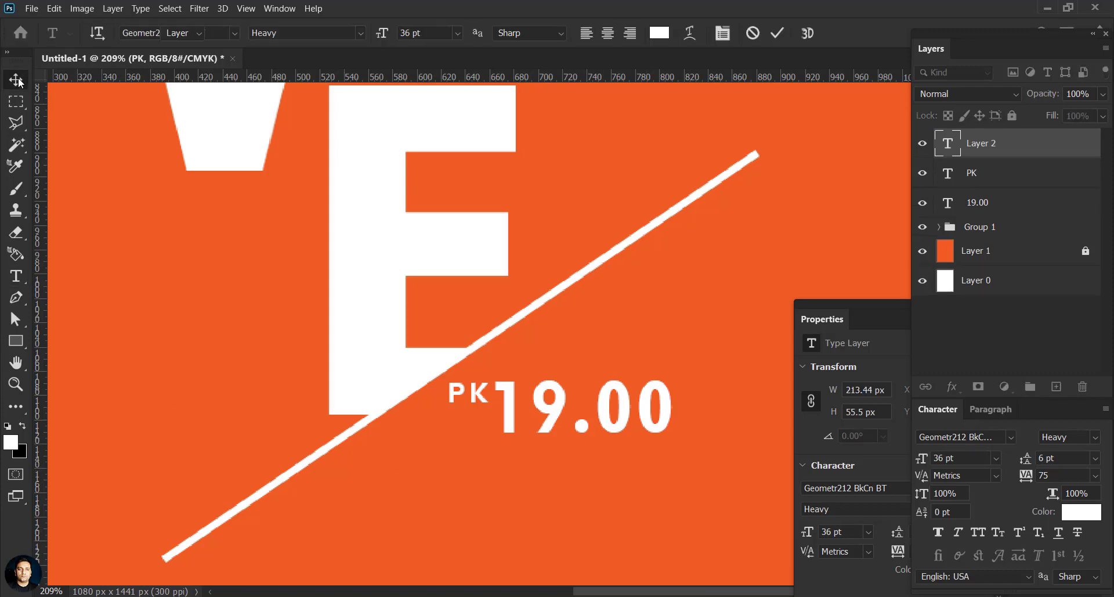
left_click_drag(482, 396, 437, 482)
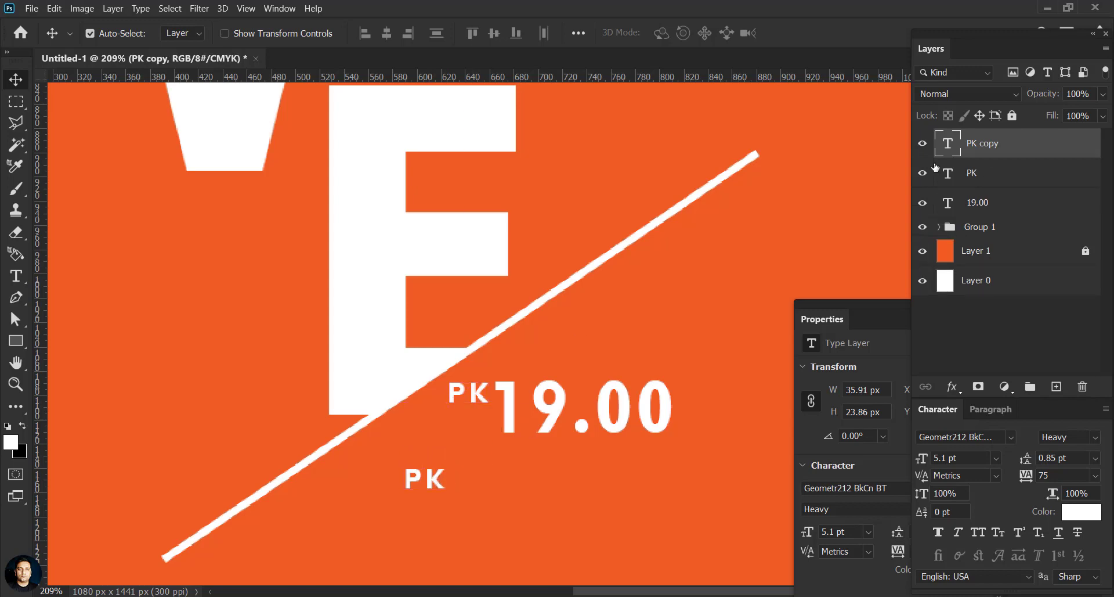
Step: Retype the copied PK text as 'CONVENTIONAL HALL' and move it up under the time
double_click(948, 147)
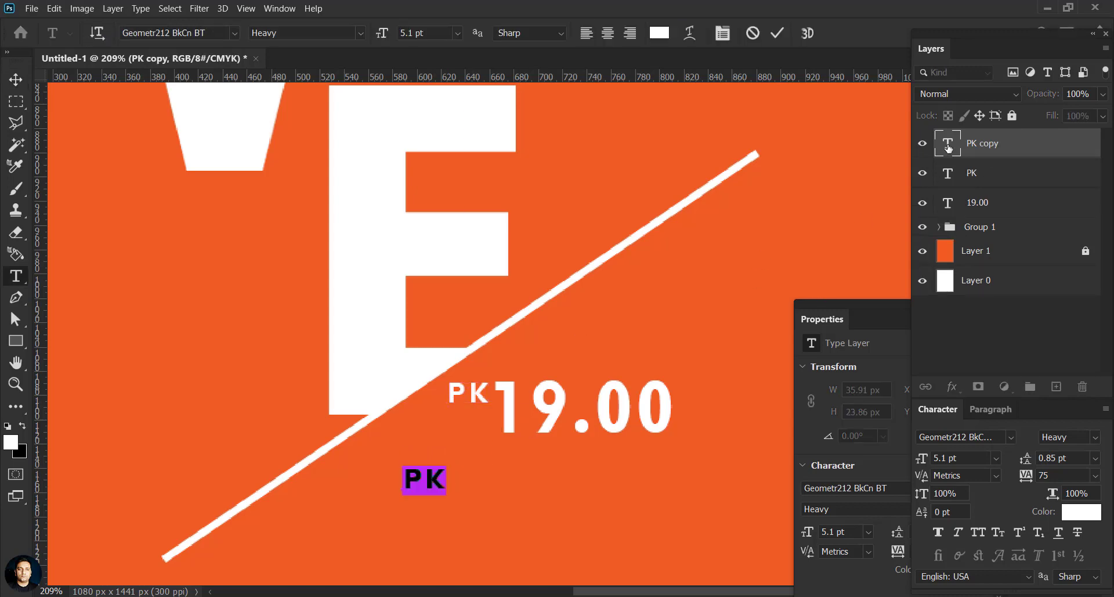
type("CONVENTIONAL HALL")
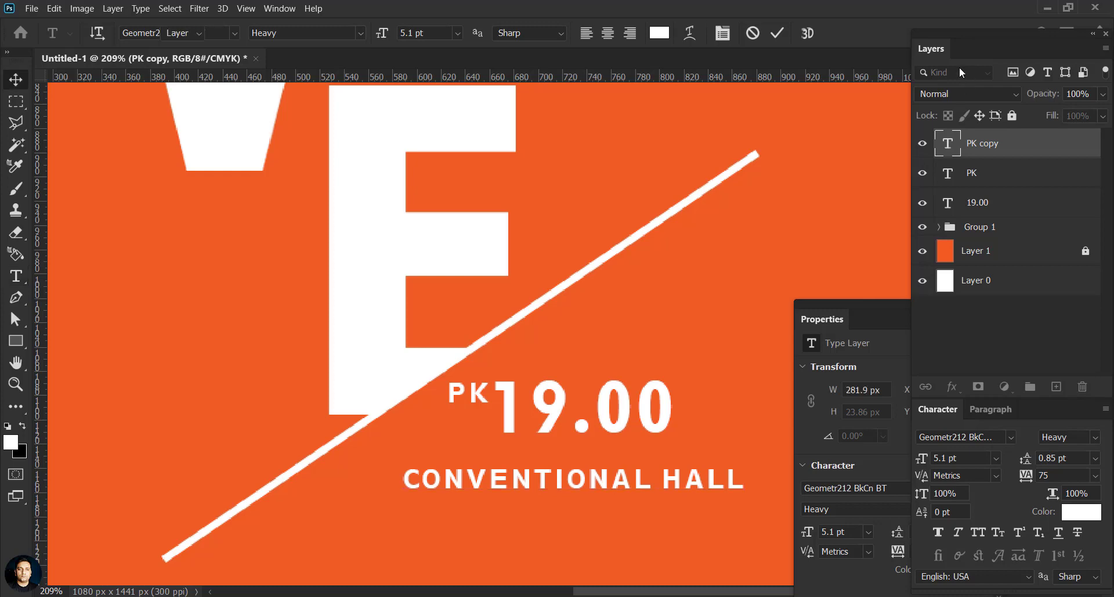
key("ctrl+Return")
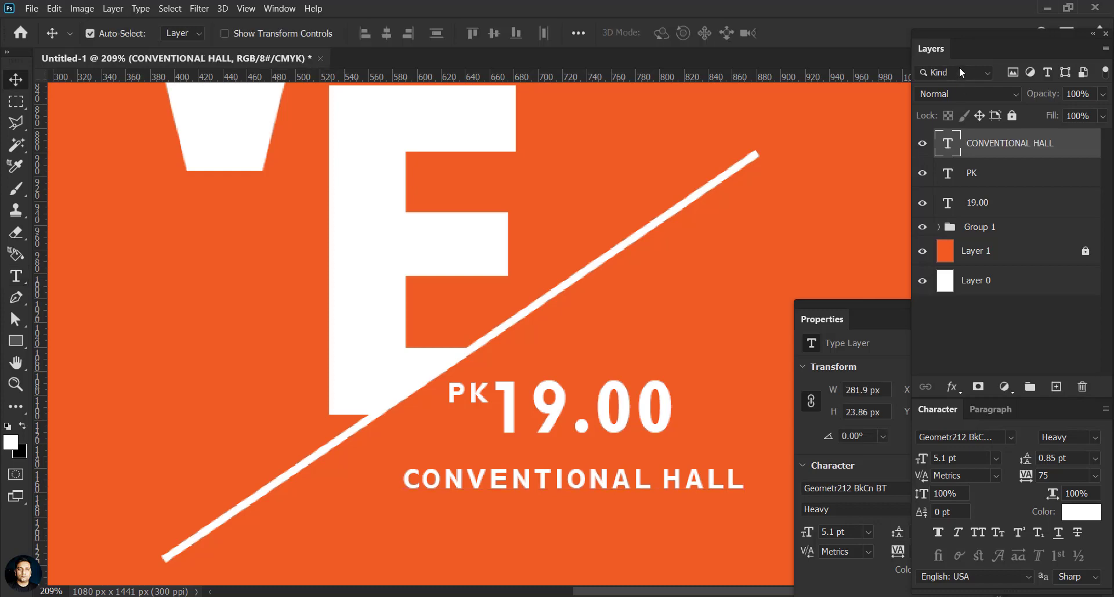
key("a")
key("v")
scroll(452, 373, "down", 4)
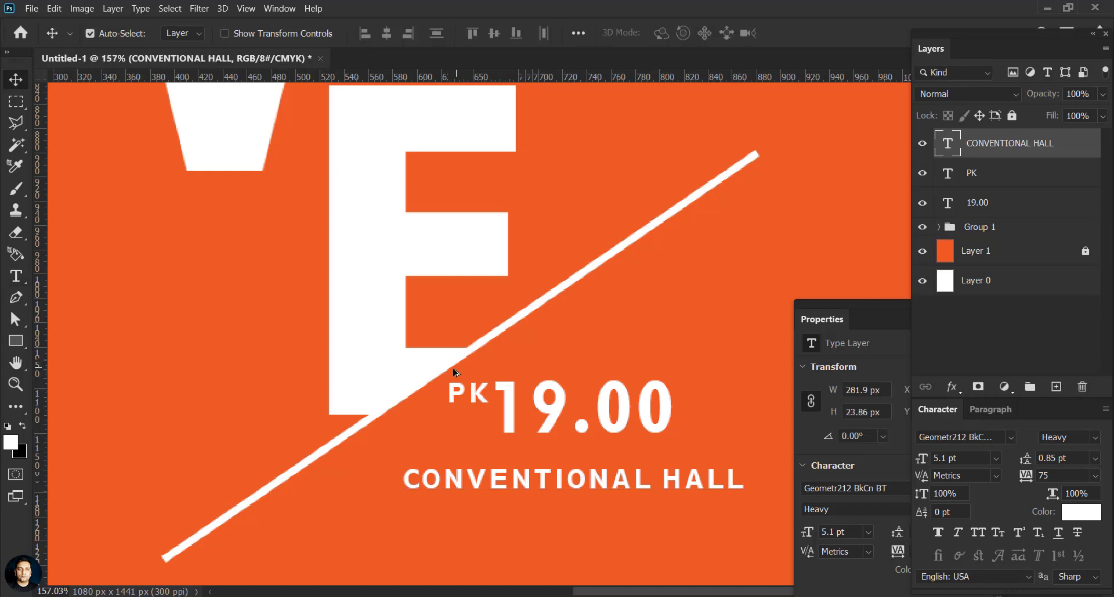
scroll(517, 427, "up", 5)
left_click_drag(521, 419, 479, 408)
Step: Colour the CONVENTIONAL HALL text dark red (#860909)
double_click(948, 150)
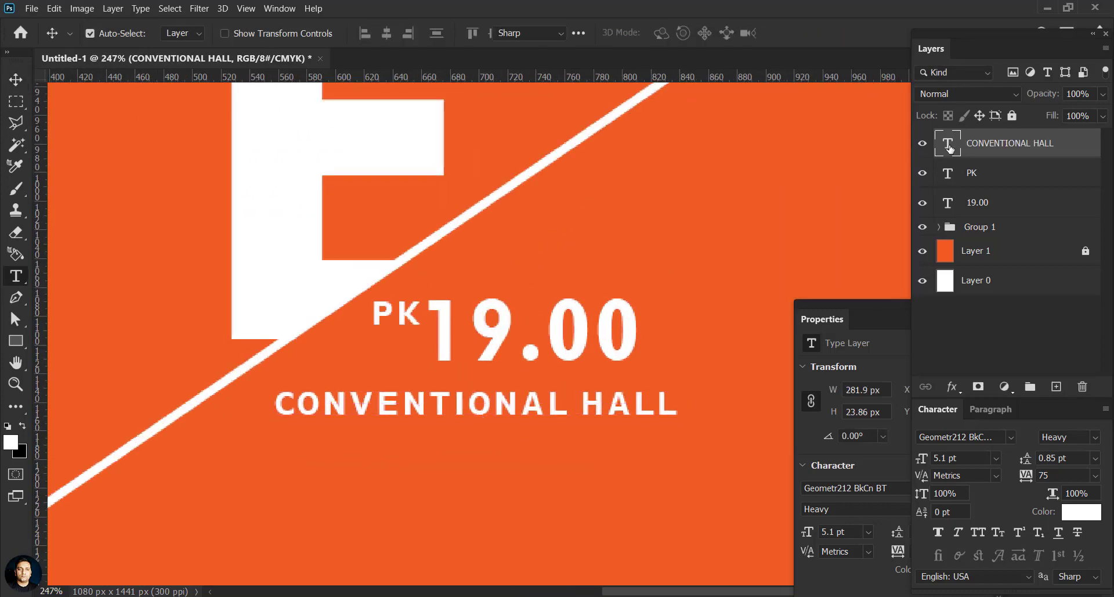
left_click(1085, 511)
left_click(288, 297)
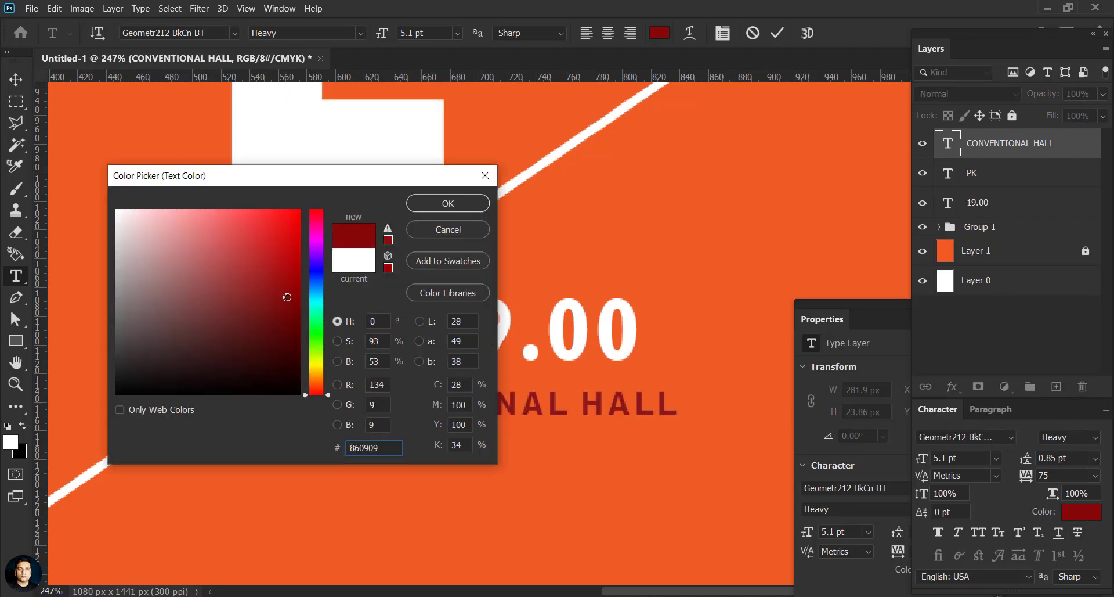
left_click(447, 203)
key("ctrl+Return")
key("v")
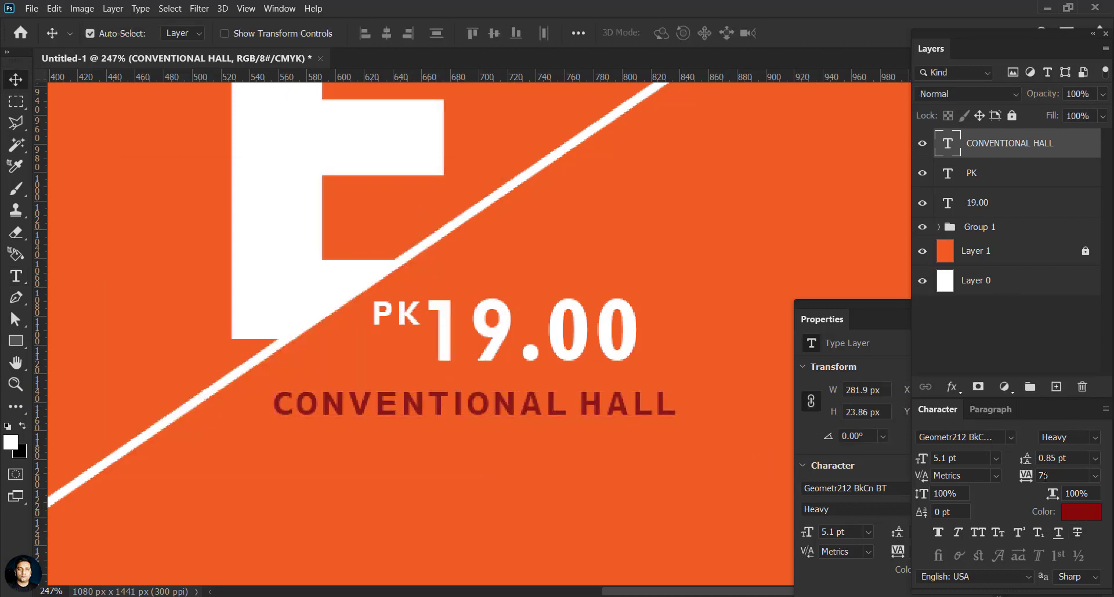
Step: Set its tracking to 0 and shift it right under 19.00
left_click(1095, 476)
left_click(1064, 376)
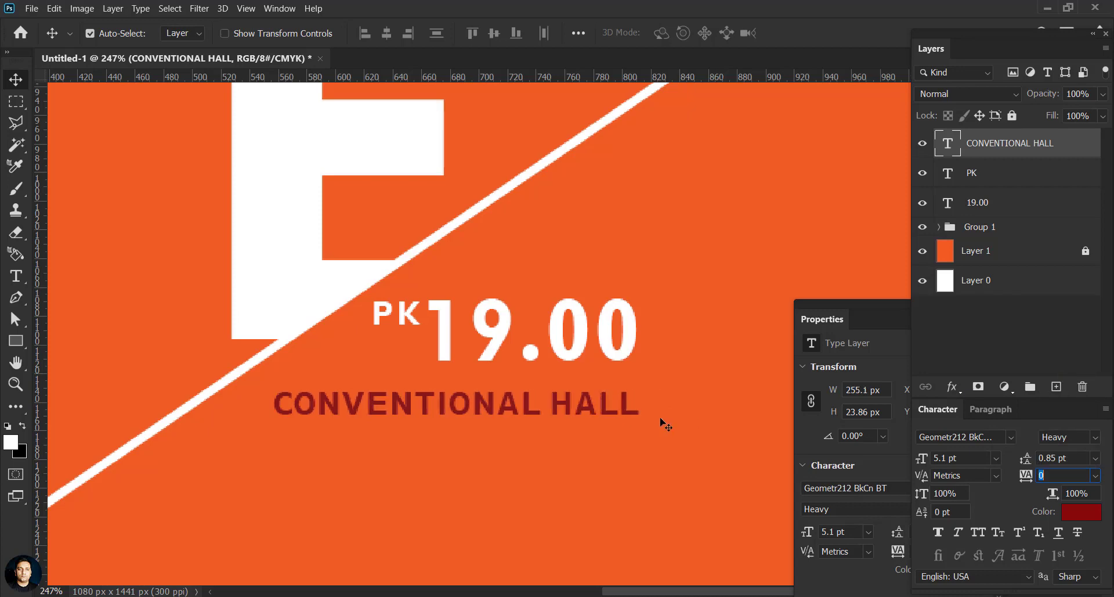
left_click_drag(622, 416, 617, 455)
Step: Retype a copied venue line as 'AG, ROAD GIRIDIH' and place it under CONVENTIONAL HALL
double_click(948, 145)
type("AG")
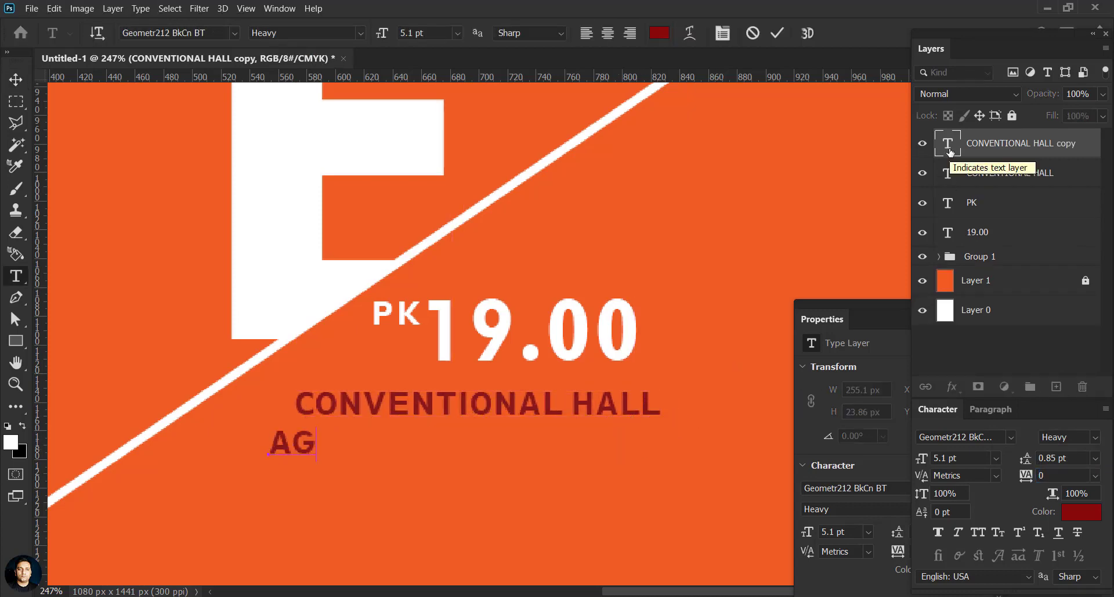
type(", ROAD GIRIDIH,")
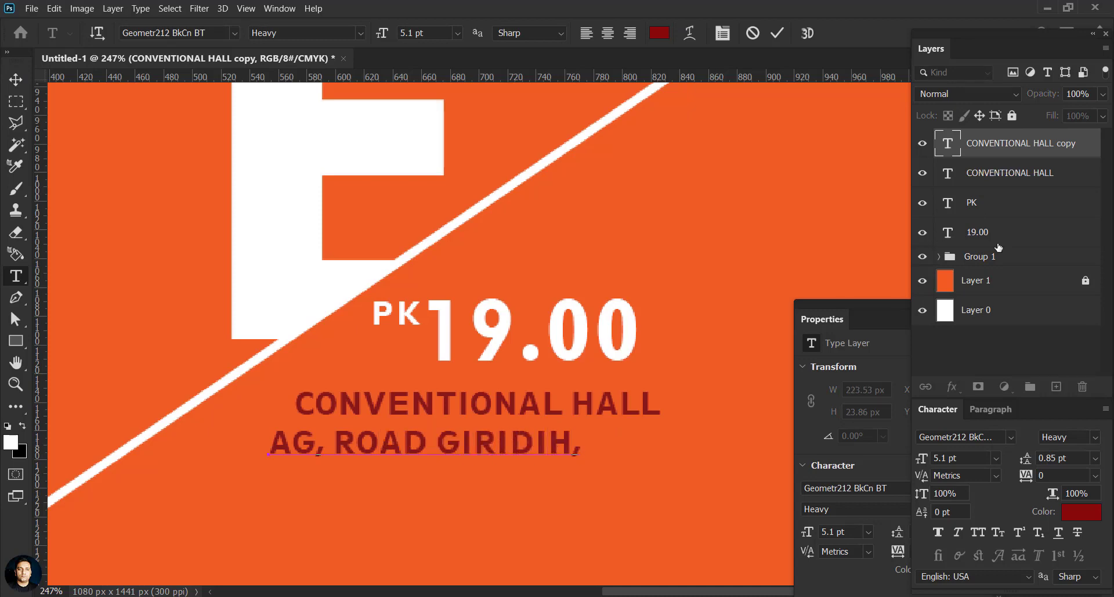
key("BackSpace")
left_click(16, 80)
left_click_drag(557, 440, 570, 460)
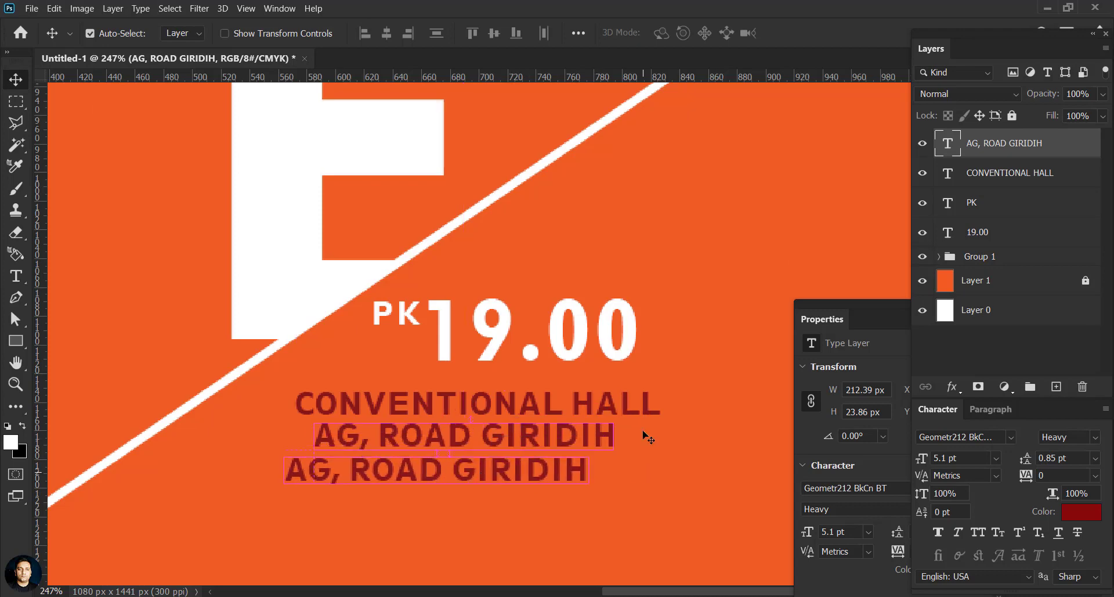
Step: Retype another copy as 'JHARKHAND' and move it left beneath the address line
double_click(949, 145)
type("JHAR")
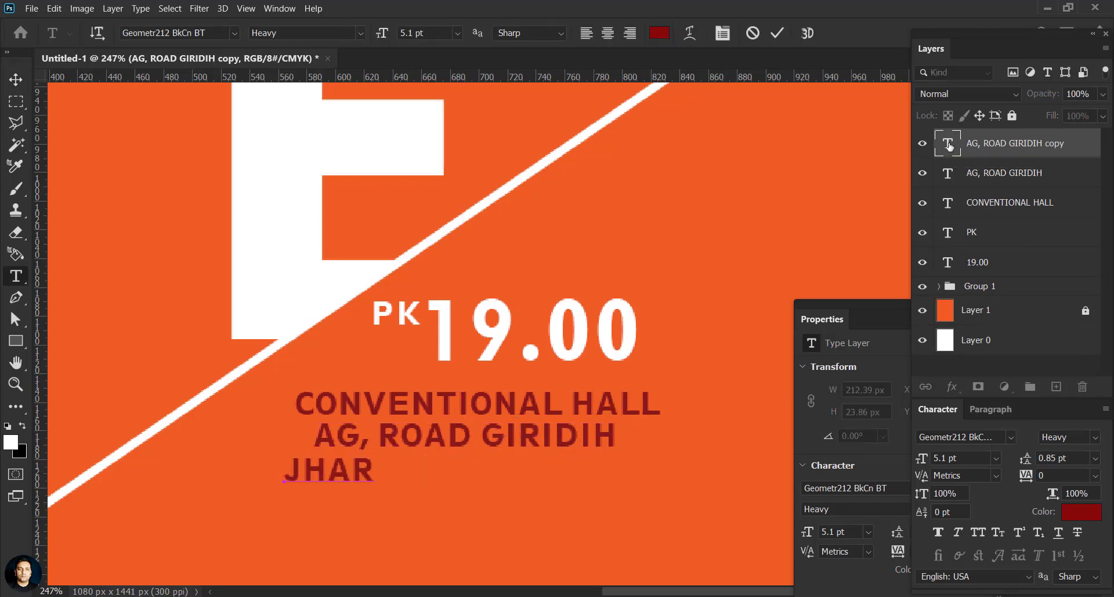
type("KHAND")
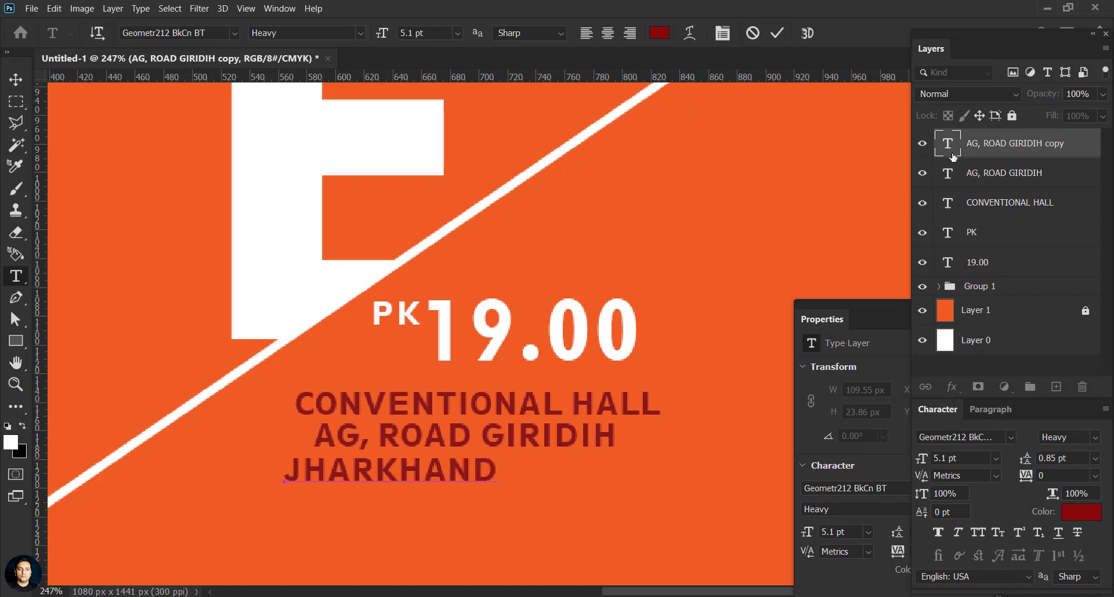
left_click(16, 79)
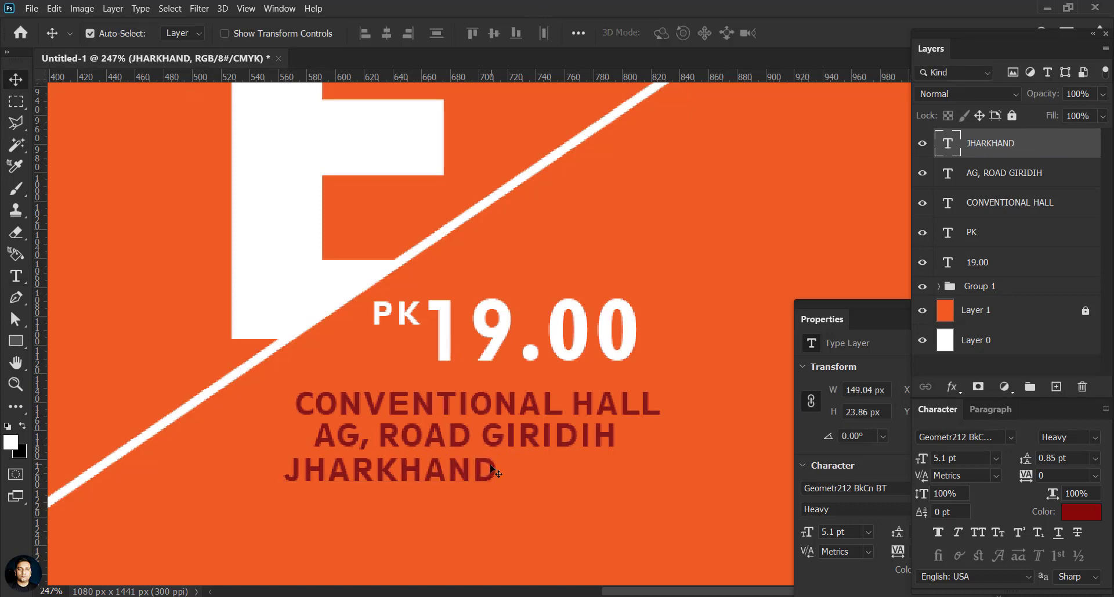
left_click_drag(497, 477, 445, 473)
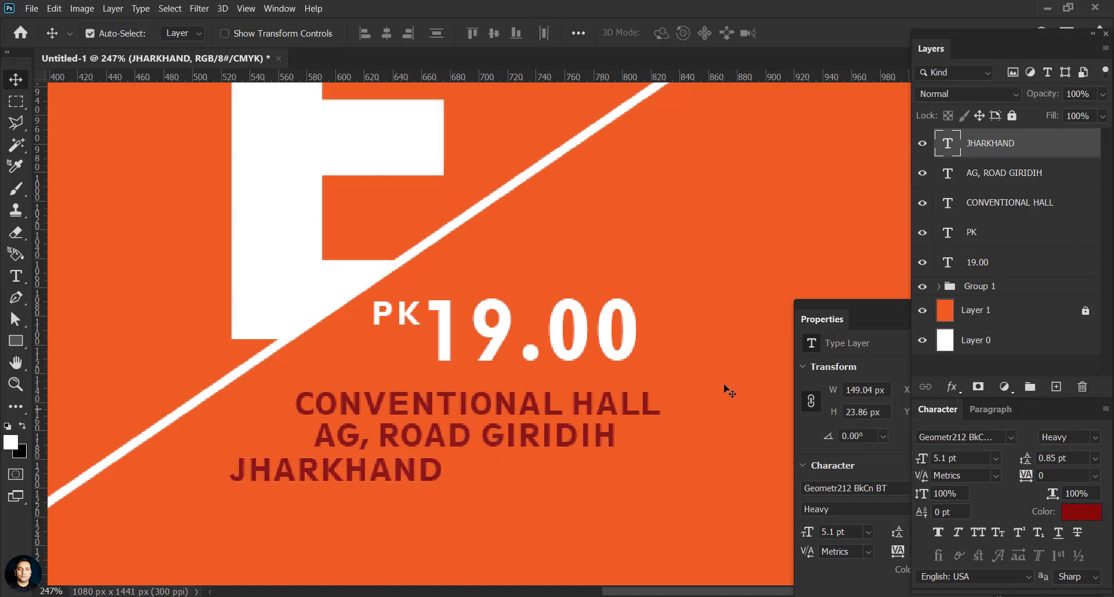
Step: Nudge the venue lines down and shift 19.00 and PK closer together
left_click(1043, 209, "shift")
left_click_drag(540, 446, 537, 457)
left_click(705, 288)
scroll(545, 375, "down", 4)
scroll(546, 375, "up", 4)
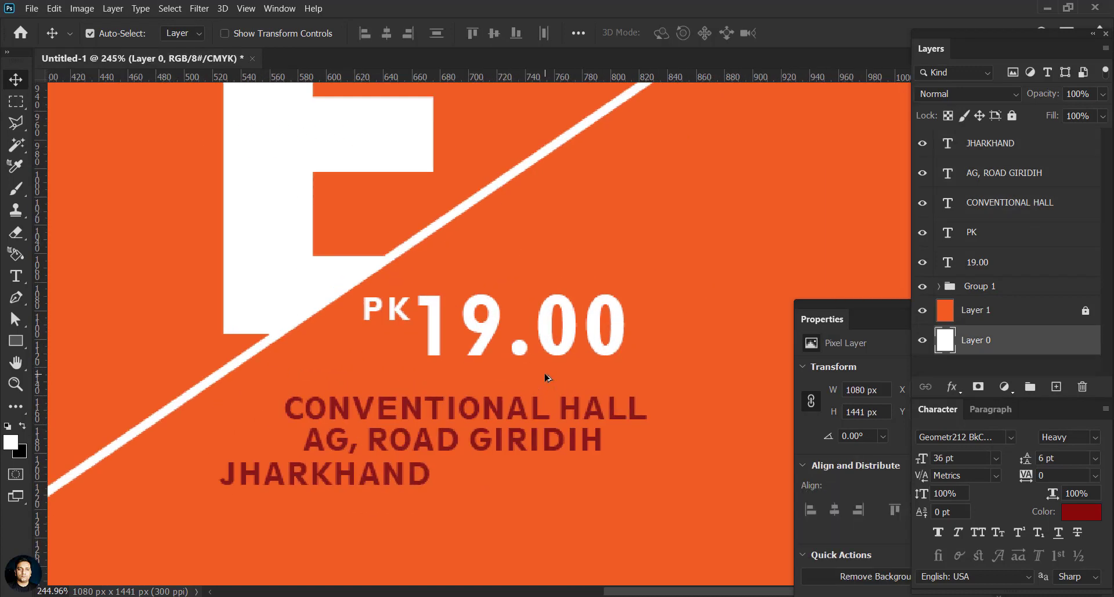
left_click_drag(491, 341, 505, 372)
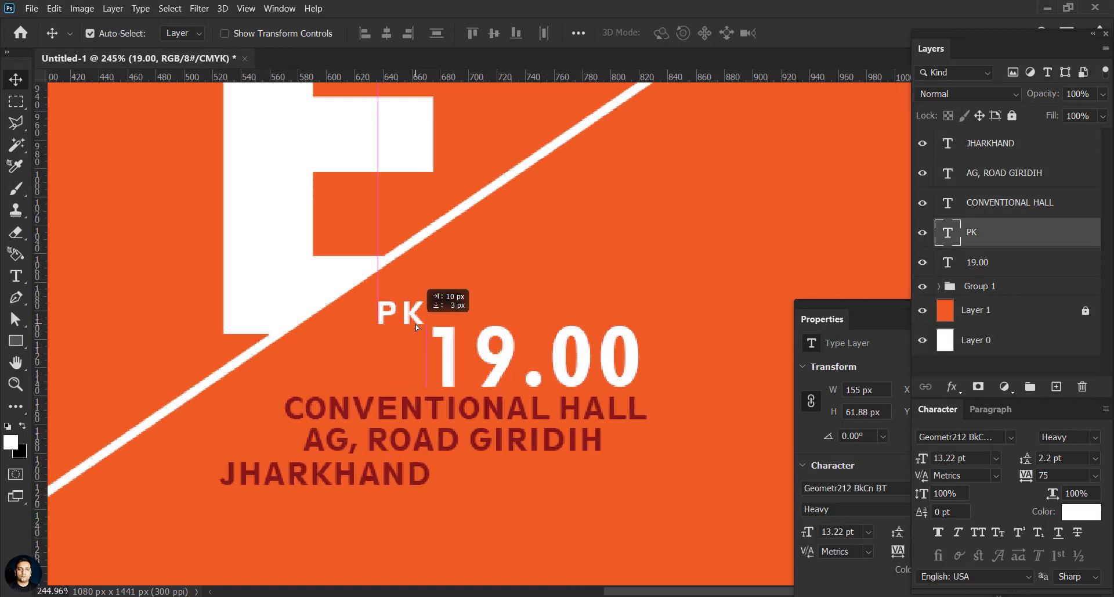
left_click_drag(415, 324, 415, 324)
left_click_drag(497, 353, 500, 355)
left_click(564, 279)
left_click_drag(522, 306, 477, 335)
scroll(473, 335, "down", 4)
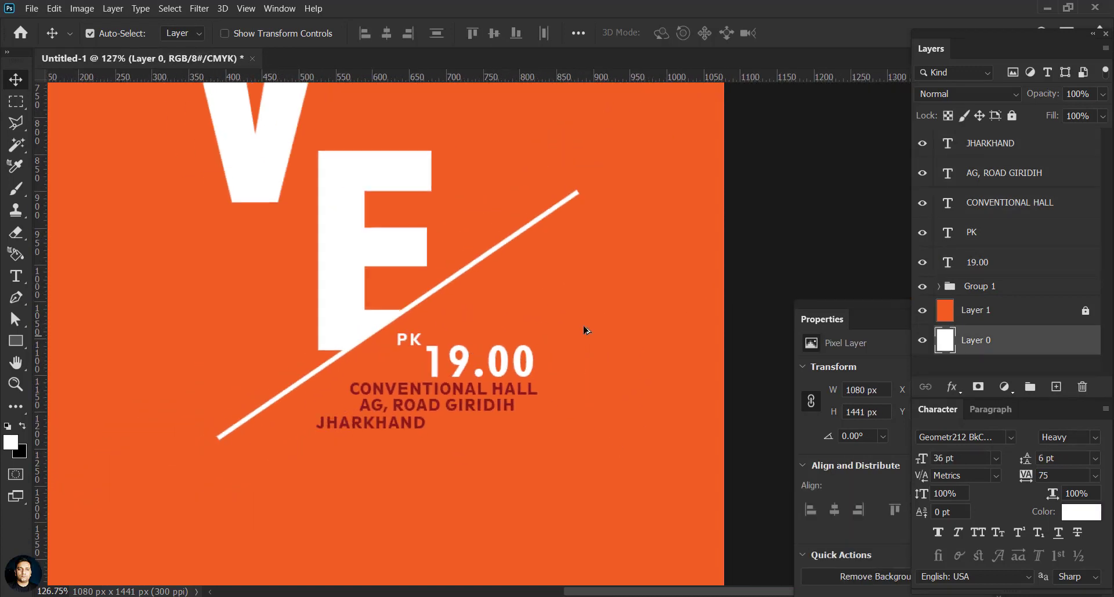
left_click(585, 329)
scroll(584, 329, "down", 3)
scroll(500, 348, "up", 4)
scroll(490, 364, "down", 5)
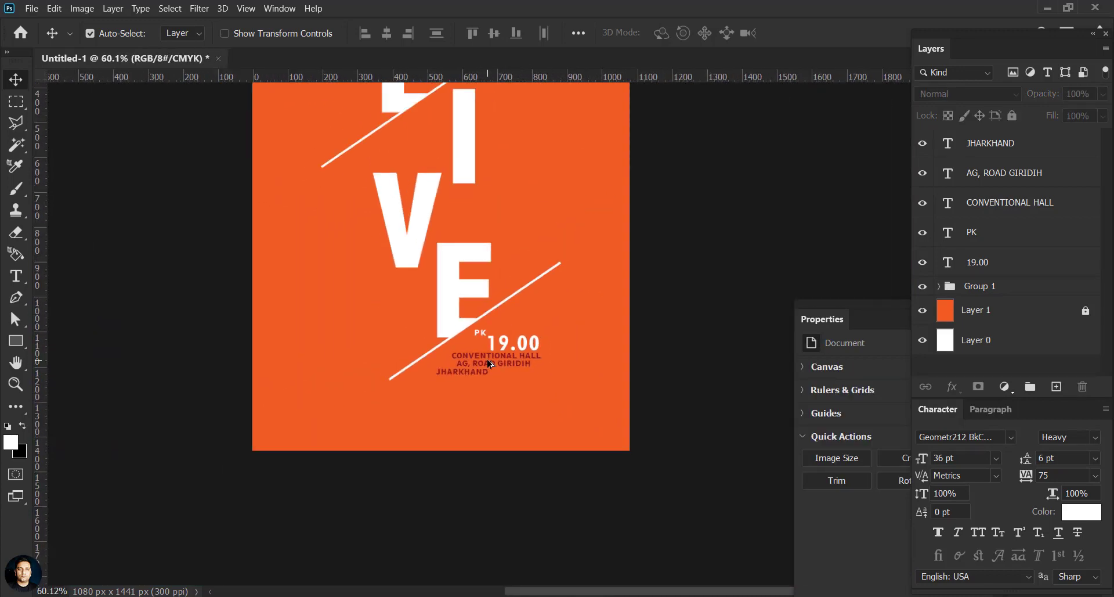
scroll(490, 364, "up", 5)
Step: Scale the three venue lines up to 5.61 pt and realign them with 19.00 and PK
left_click(981, 144)
left_click(958, 203, "shift")
key("ctrl+t")
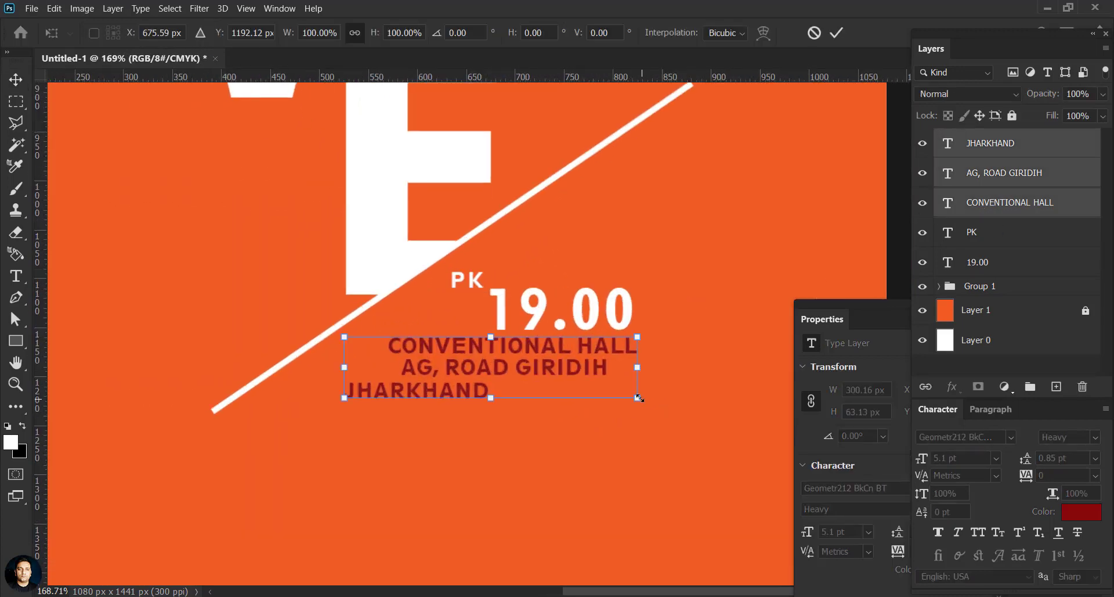
left_click_drag(639, 398, 659, 410)
left_click(837, 33)
left_click_drag(650, 365, 642, 360)
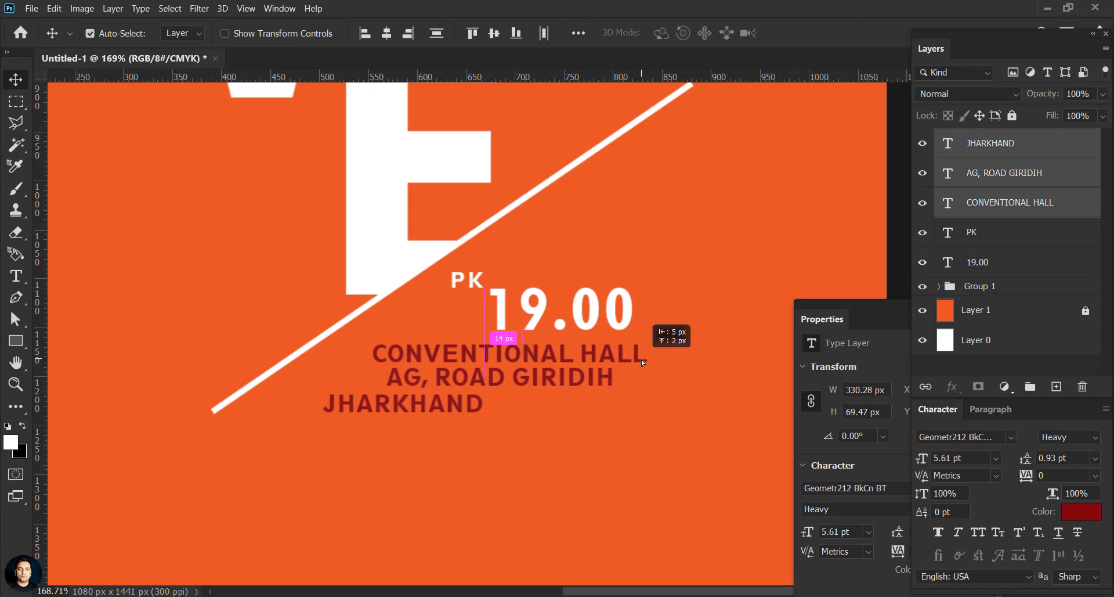
left_click_drag(627, 323, 636, 329)
scroll(492, 292, "up", 7)
left_click_drag(460, 279, 483, 290)
left_click(570, 261)
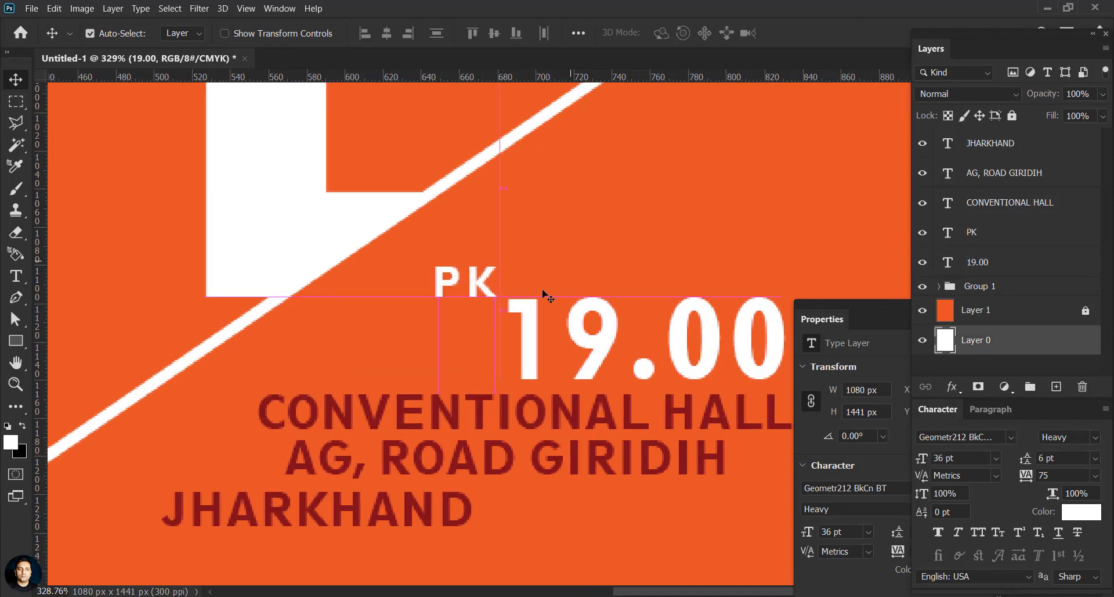
scroll(545, 296, "down", 10)
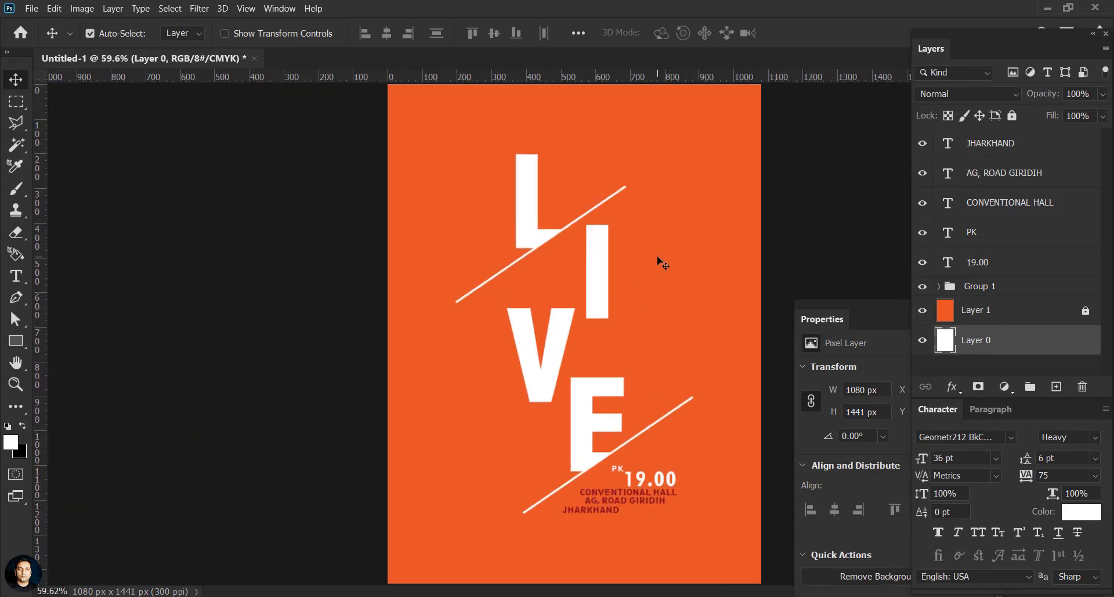
Step: On the background layer, set up an Oranges gradient with a lightened orange stop
left_click(1015, 316)
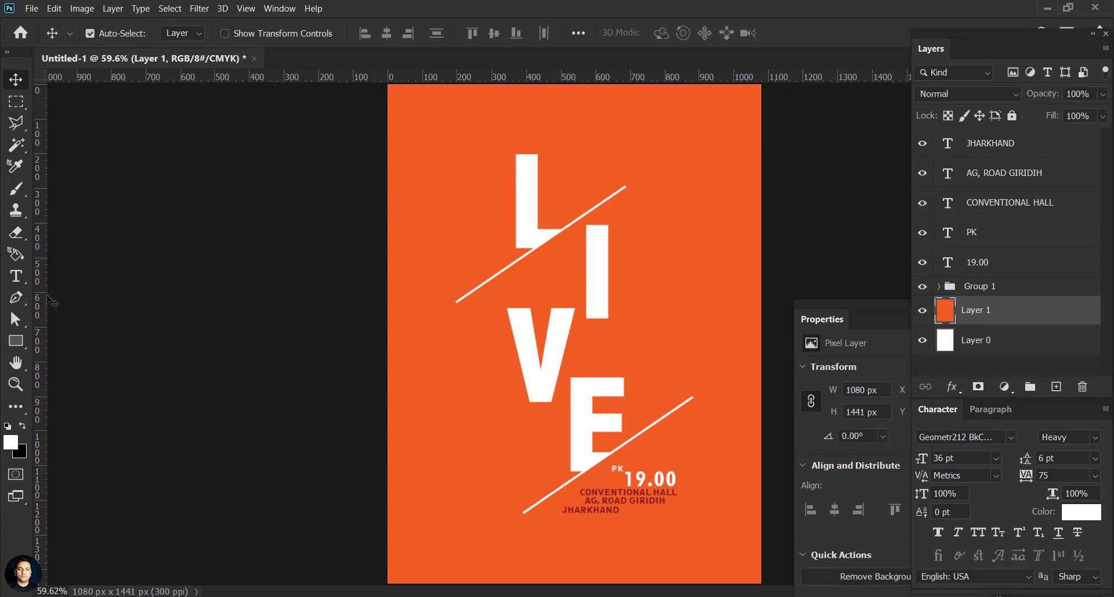
key("i")
left_click(16, 407)
left_click(116, 525)
left_click(107, 33)
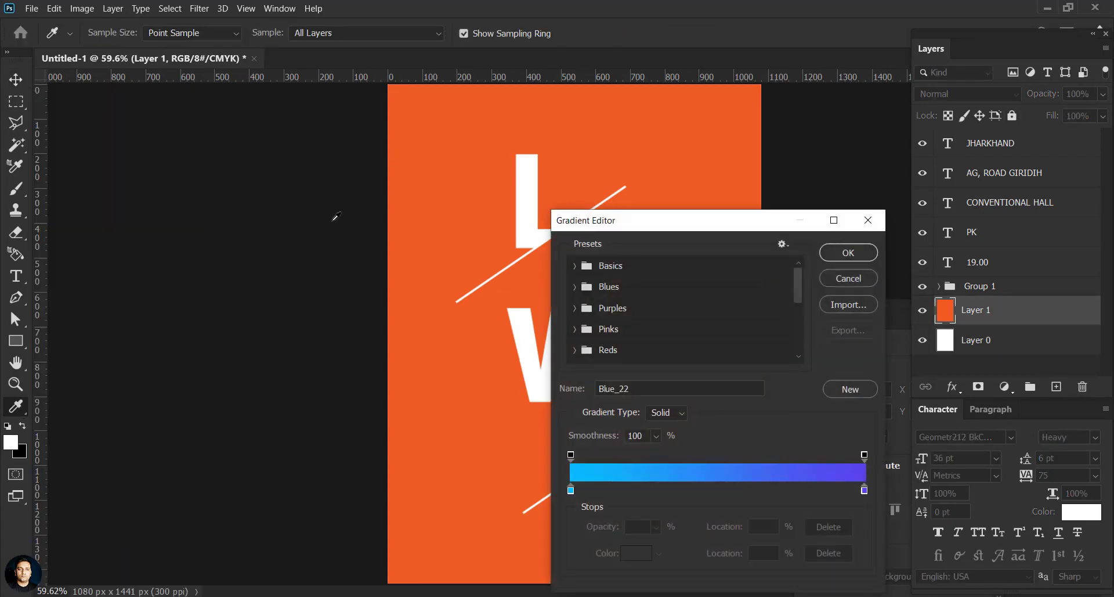
scroll(802, 297, "down", 1)
left_click(606, 317)
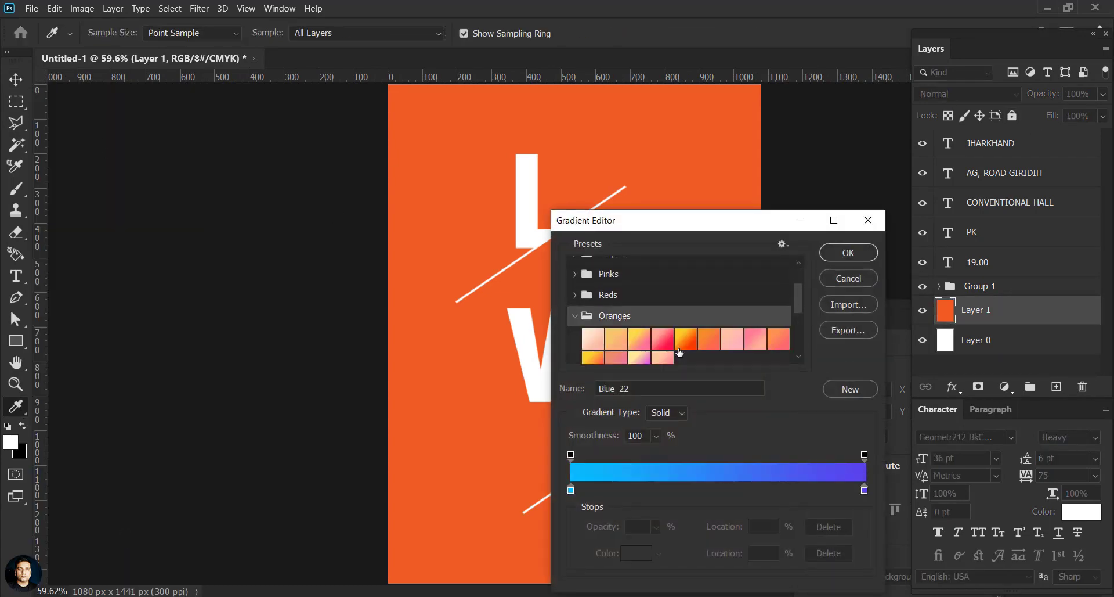
left_click(682, 339)
left_click(630, 556)
left_click(512, 477)
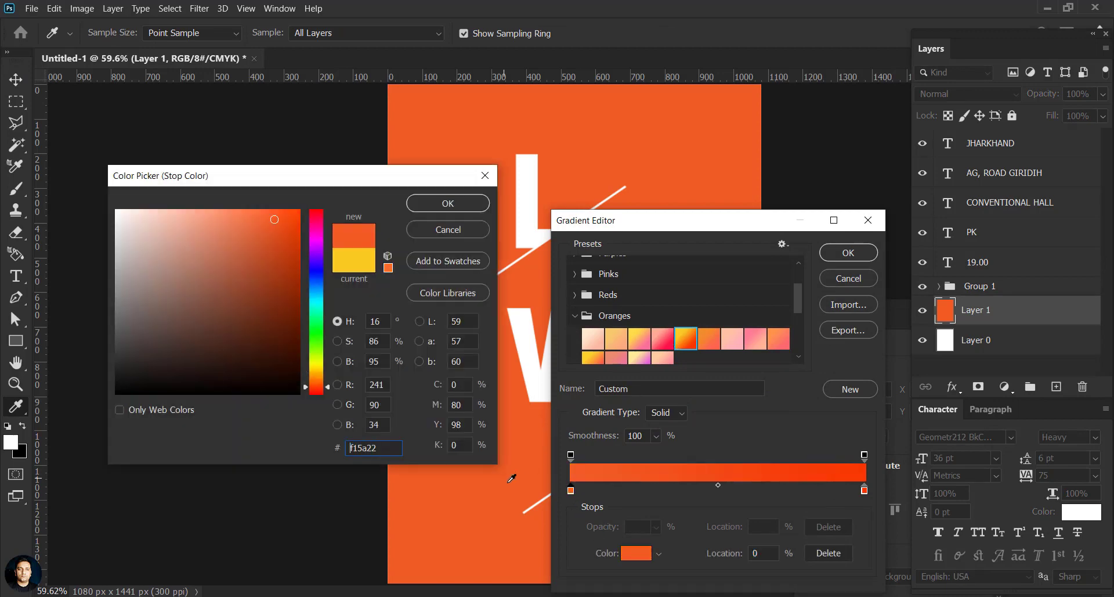
left_click_drag(274, 220, 255, 194)
left_click(432, 204)
left_click(841, 253)
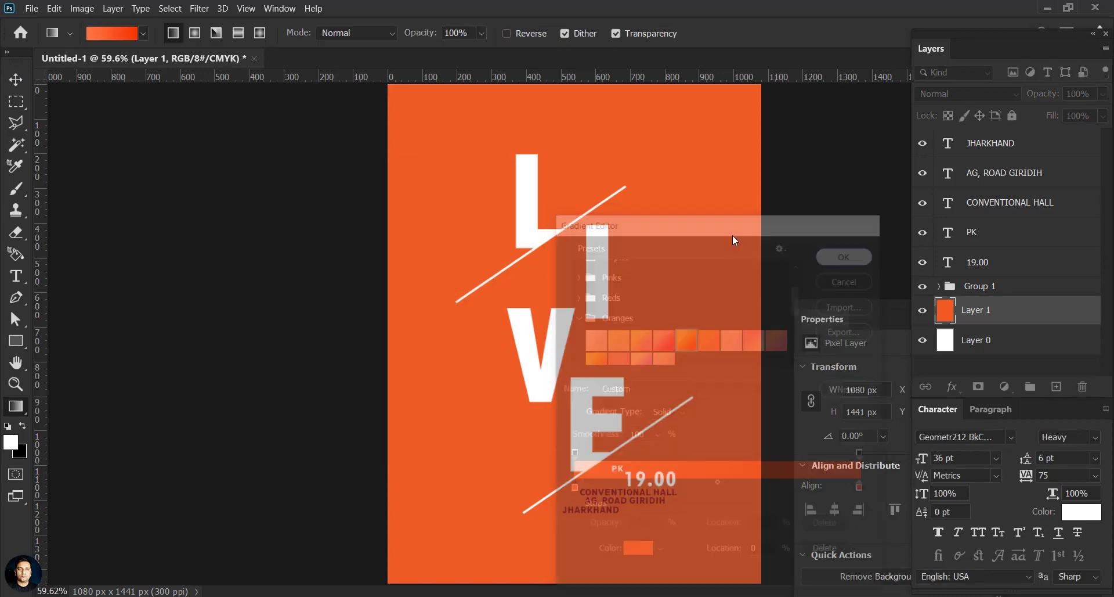
Step: Drag the gradient from top to bottom across the poster background
left_click_drag(590, 113, 576, 497)
left_click(16, 80)
left_click(325, 227)
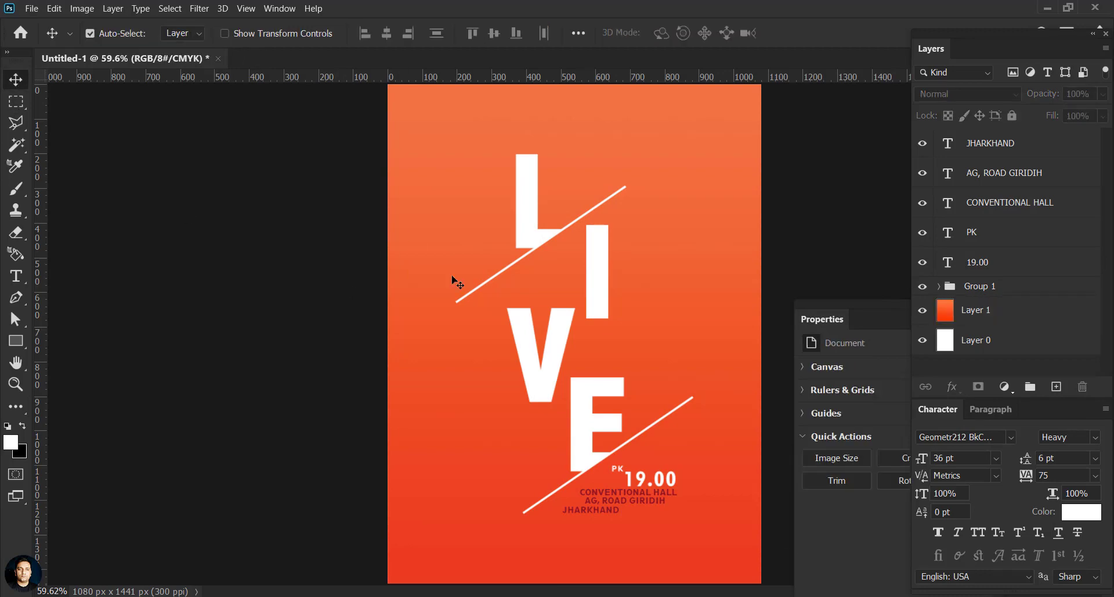
scroll(510, 310, "down", 4)
scroll(575, 316, "up", 4)
left_click(975, 310)
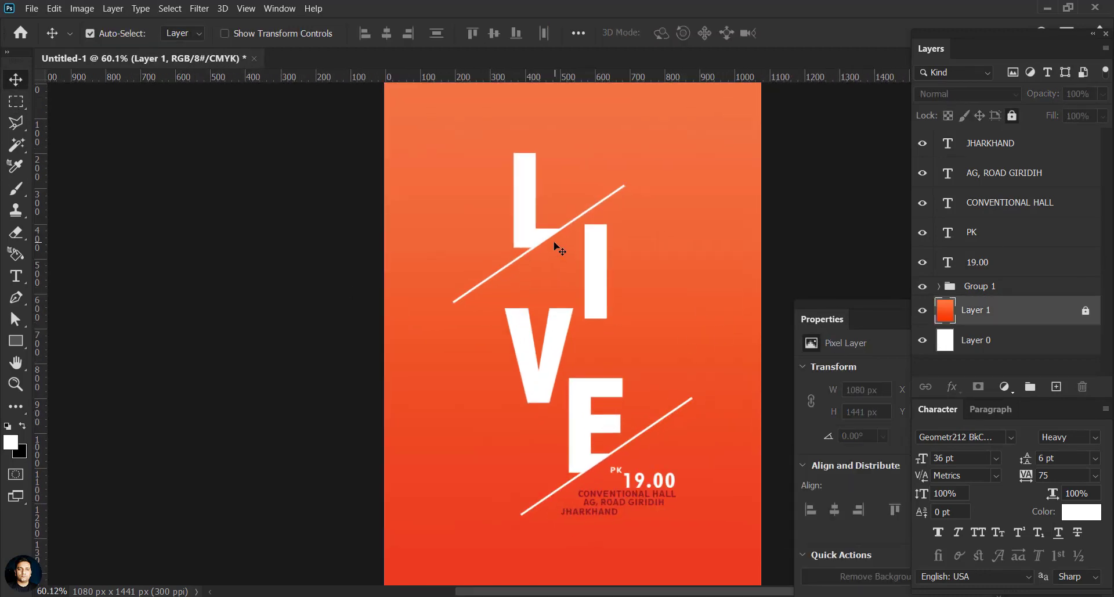
Step: Recolour CONVENTIONAL HALL to a darker red
scroll(638, 522, "up", 12)
left_click(614, 426)
double_click(947, 203)
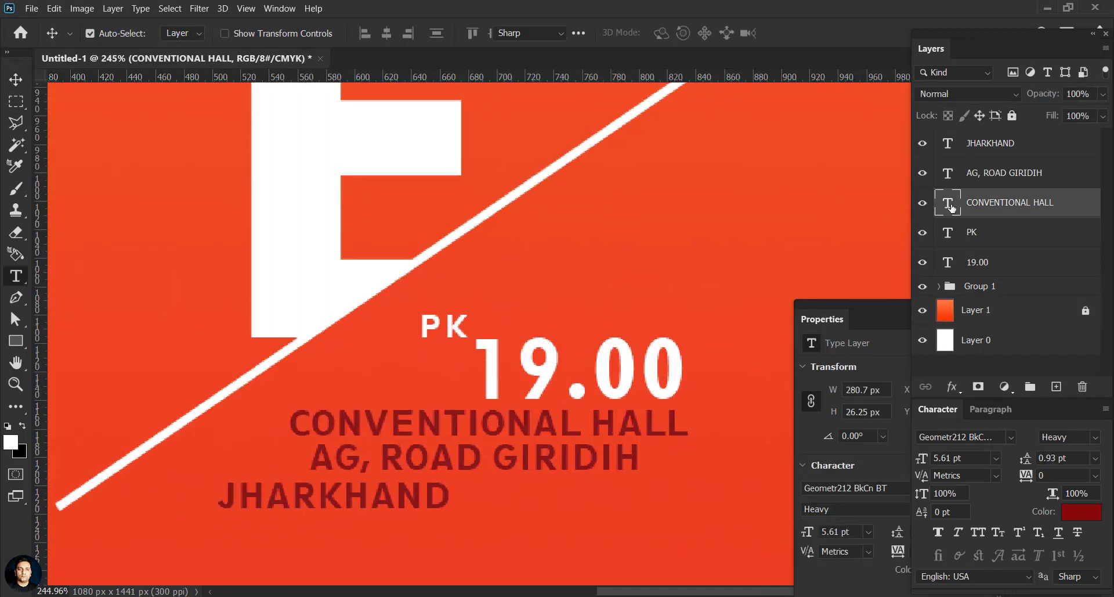
left_click(1074, 511)
left_click(289, 346)
left_click(434, 204)
key("ctrl+Return")
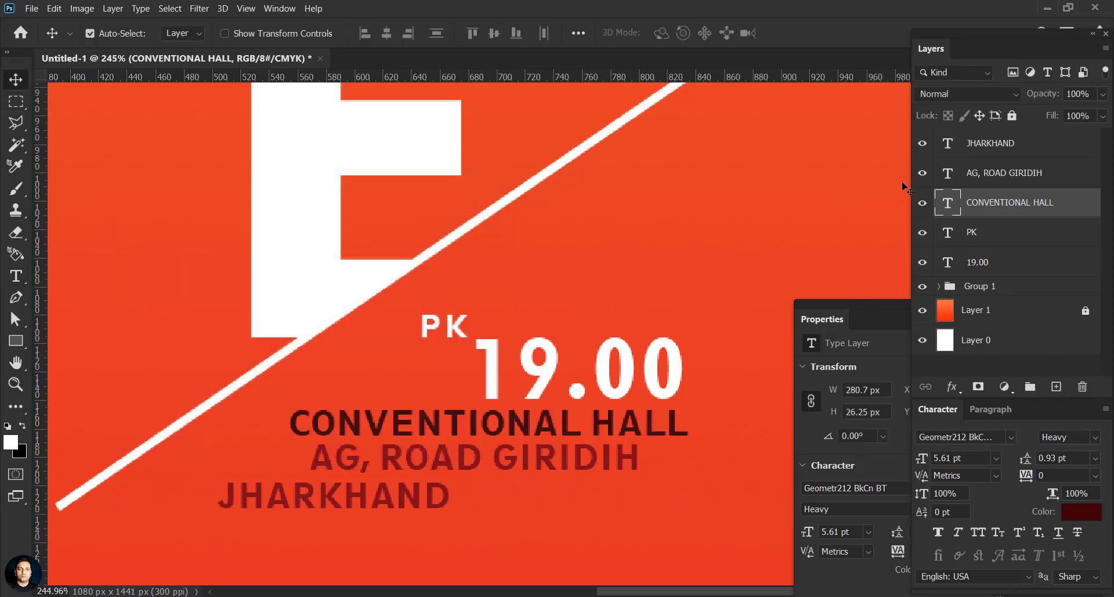
Step: Give AG, ROAD GIRIDIH and JHARKHAND the same darker red
left_click(948, 173)
double_click(947, 173)
left_click(1081, 511)
left_click(288, 293)
left_click(441, 202)
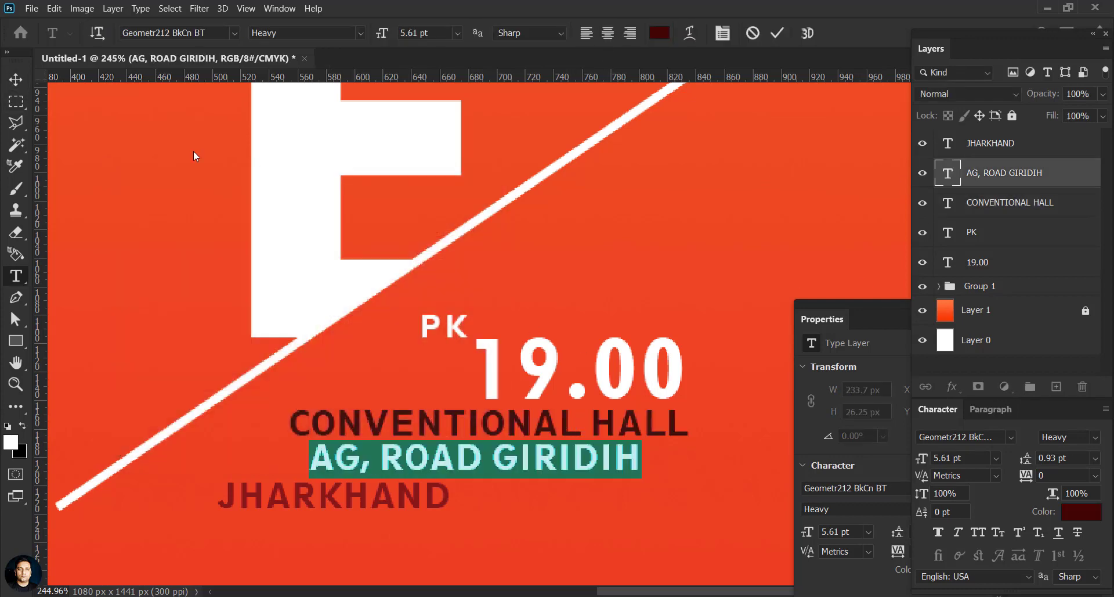
key("ctrl+Return")
double_click(947, 144)
left_click(1082, 511)
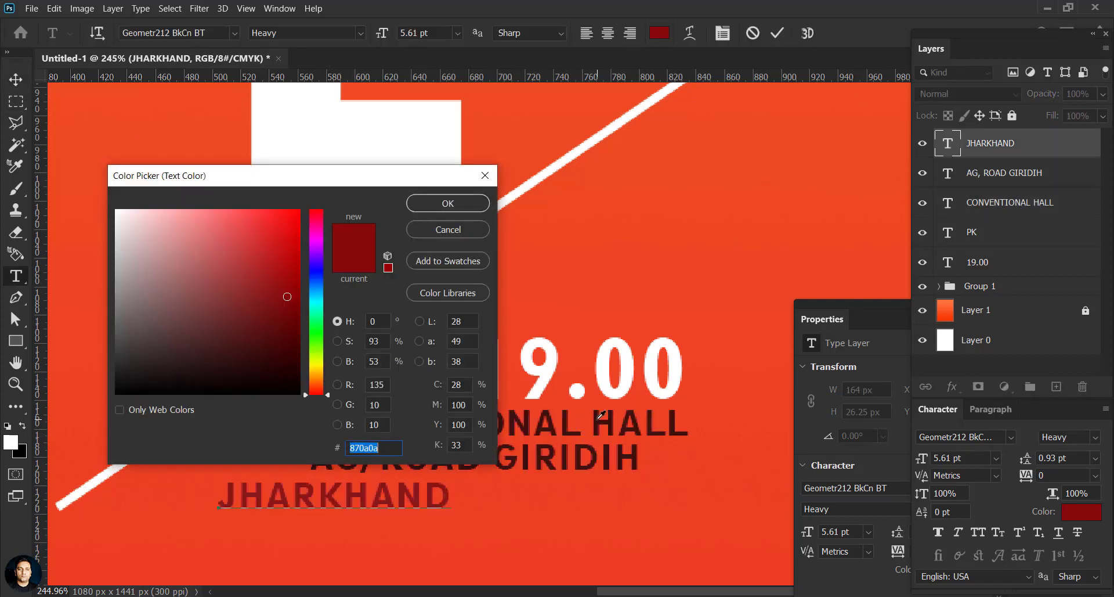
left_click(598, 423)
left_click(450, 203)
key("ctrl+Return")
Step: Realign AG, ROAD GIRIDIH and CONVENTIONAL HALL slightly
left_click(672, 225)
scroll(671, 226, "down", 2)
scroll(484, 448, "up", 5)
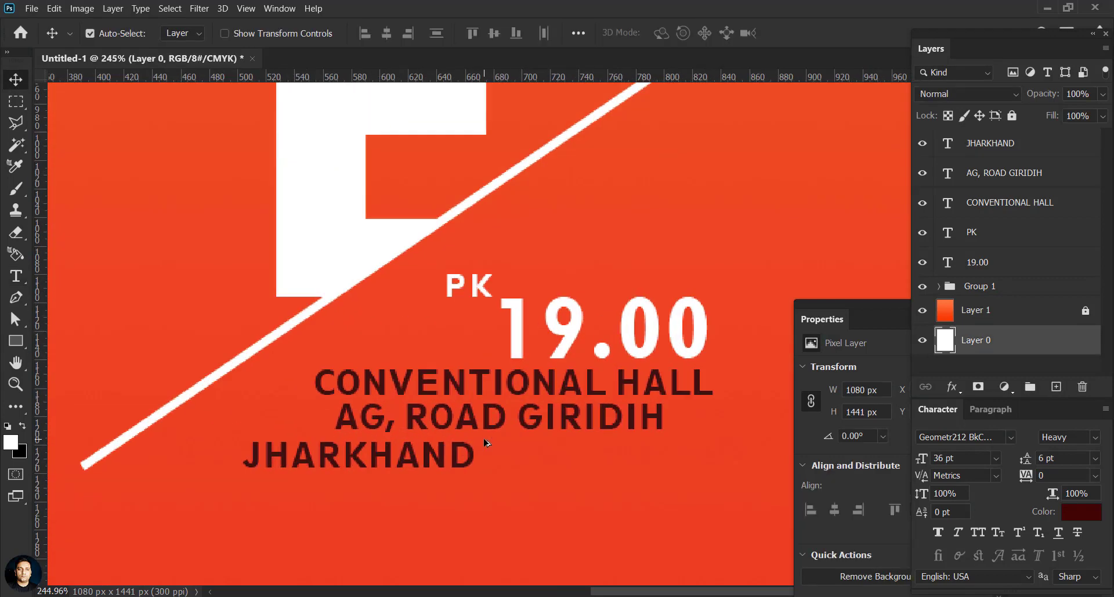
left_click_drag(489, 426, 483, 431)
left_click_drag(529, 376, 525, 379)
scroll(584, 436, "down", 5)
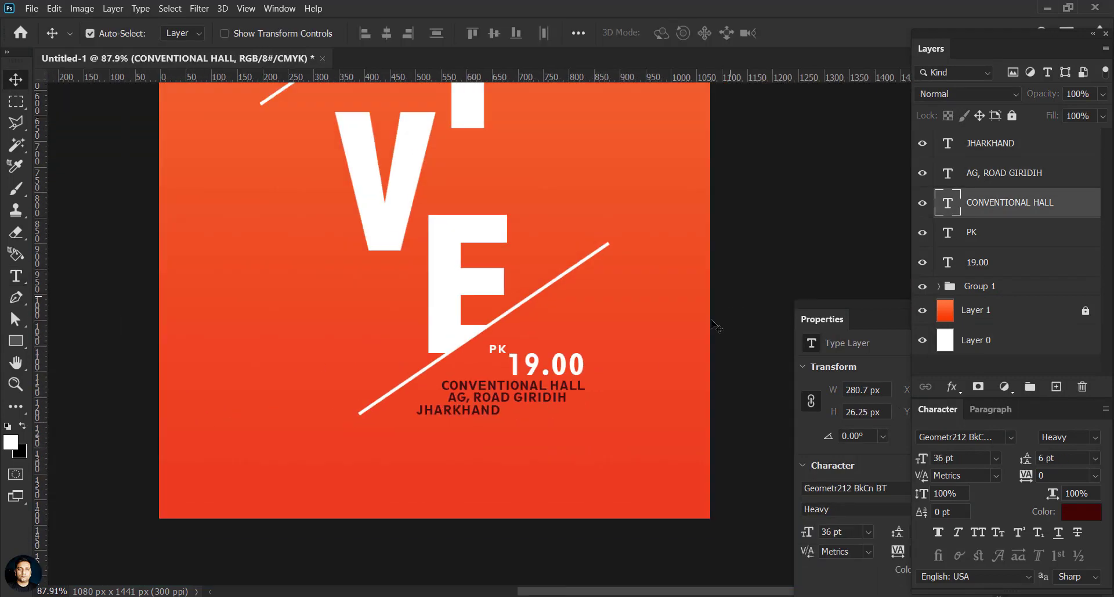
left_click(719, 326)
Step: Alt-drag a copy of 19.00 to the left of the LIVE letters
left_click_drag(492, 187, 579, 355)
left_click_drag(632, 529, 427, 351)
double_click(948, 262)
Step: Change the copied text to '10' and set its tracking to 0
type("10")
left_click(16, 80)
key("ctrl+t")
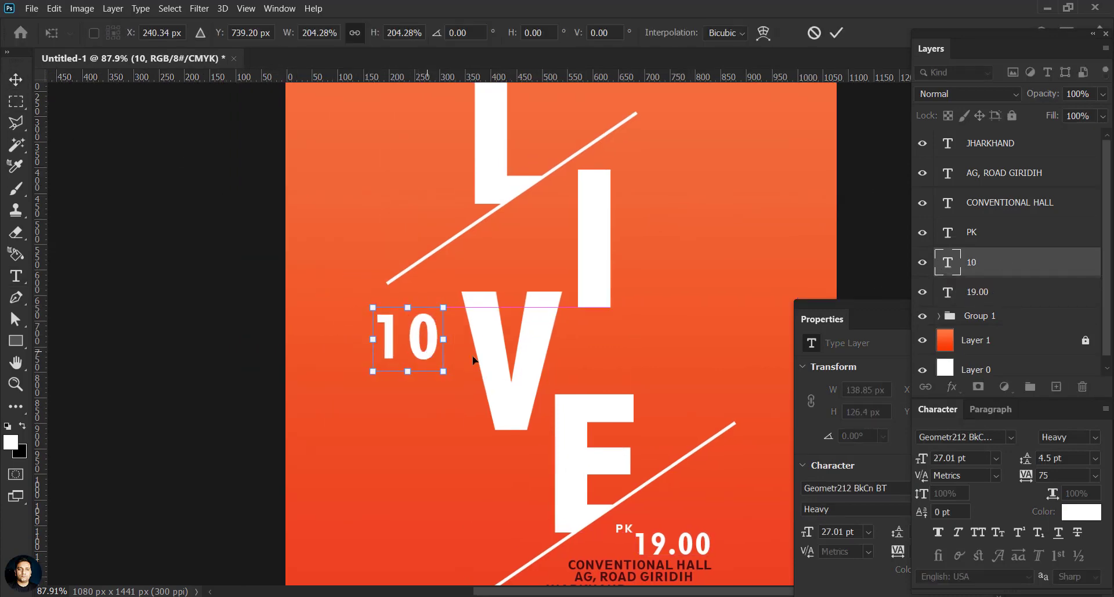
left_click_drag(1055, 476, 1010, 465)
type("0")
key("Return")
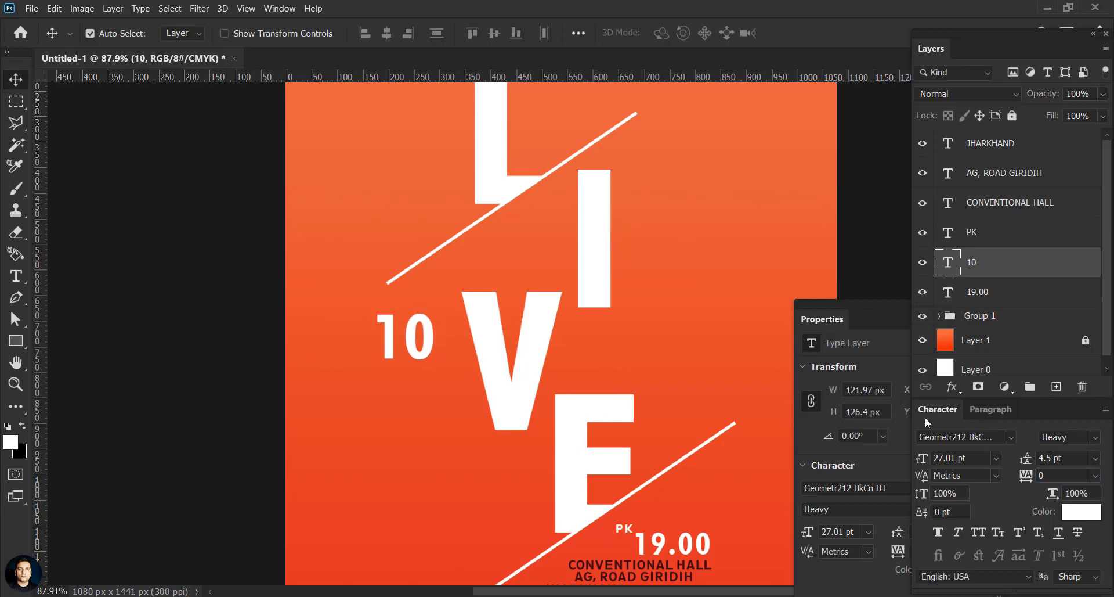
Step: Recolour the 10 from white to a dark olive
double_click(947, 262)
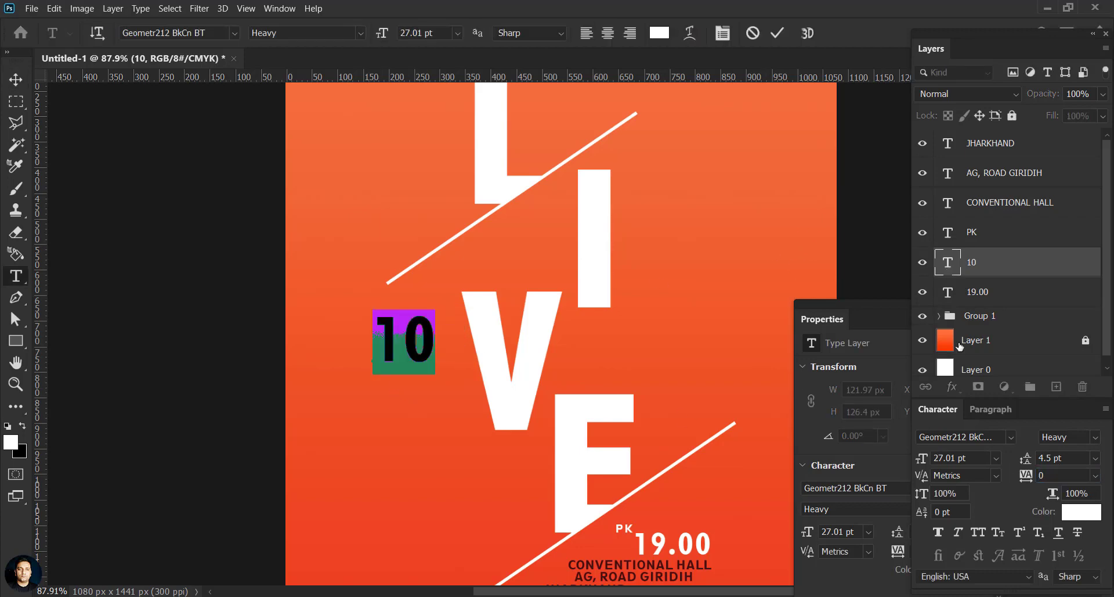
left_click(1077, 512)
left_click(316, 291)
left_click(274, 266)
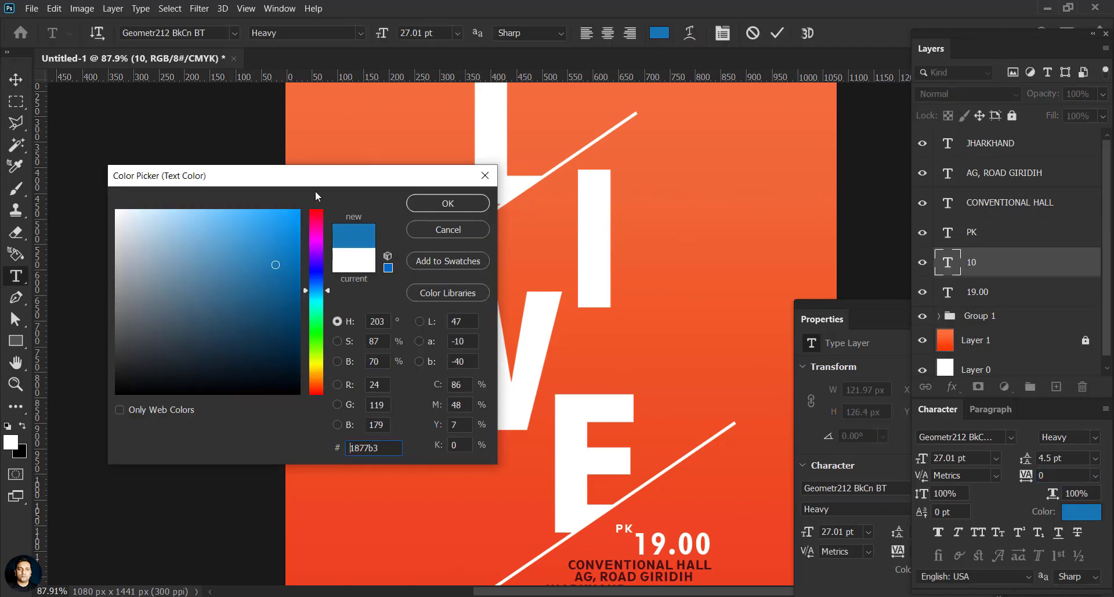
left_click_drag(314, 184, 584, 390)
left_click(557, 431)
left_click(480, 417)
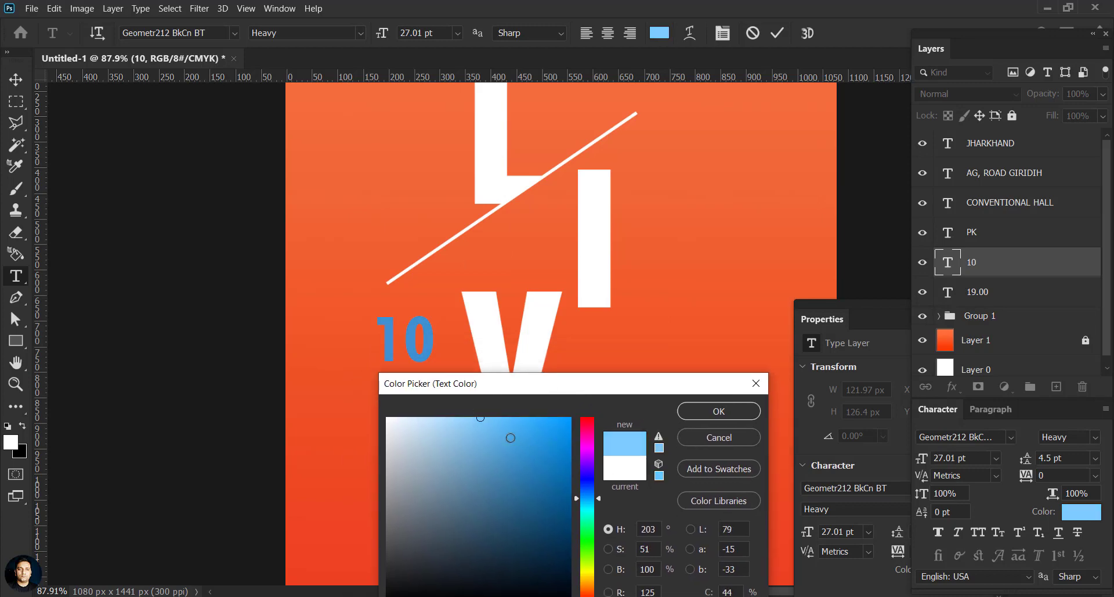
left_click_drag(595, 556, 601, 575)
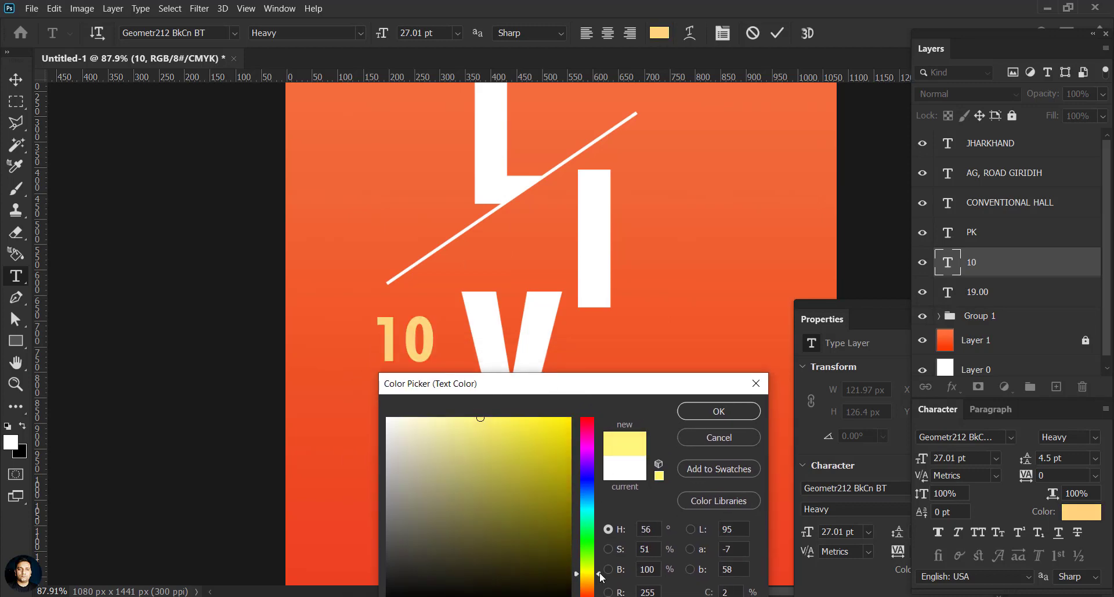
left_click_drag(535, 518, 532, 541)
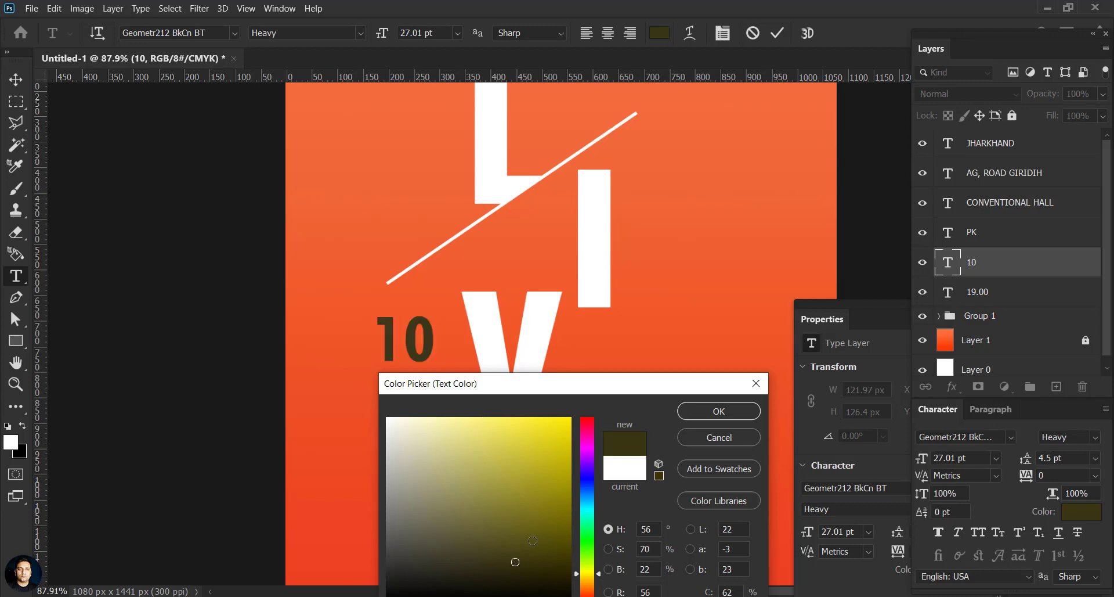
left_click(719, 411)
key("ctrl+Return")
Step: Enlarge the 10 to about 125% and position it left of the V
key("v")
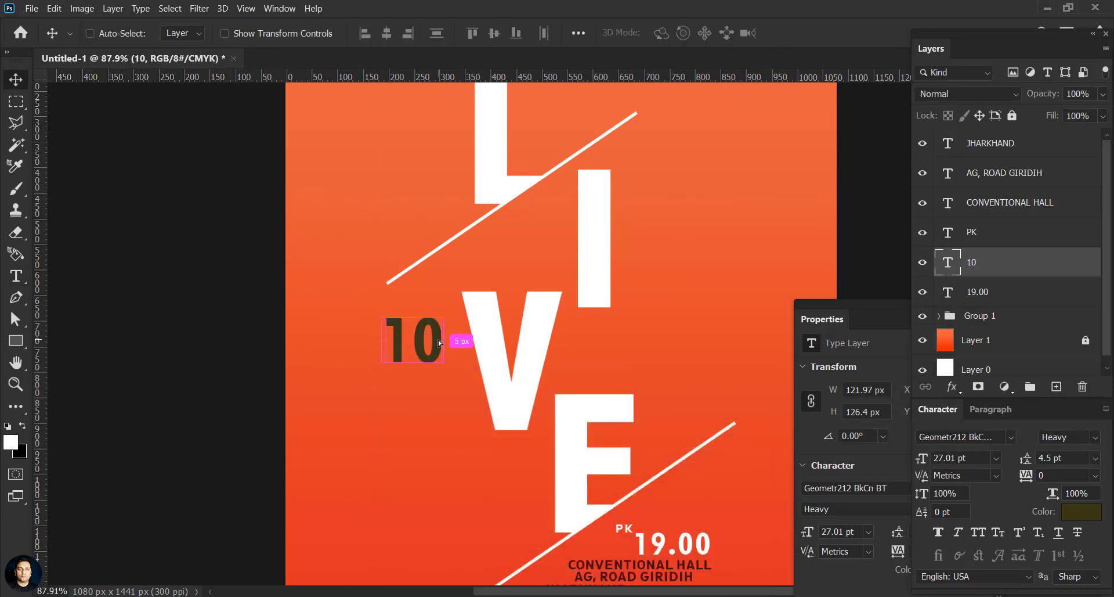
key("ctrl+t")
left_click_drag(444, 363, 457, 405)
left_click_drag(453, 367, 426, 373)
left_click_drag(438, 403, 436, 374)
left_click(837, 34)
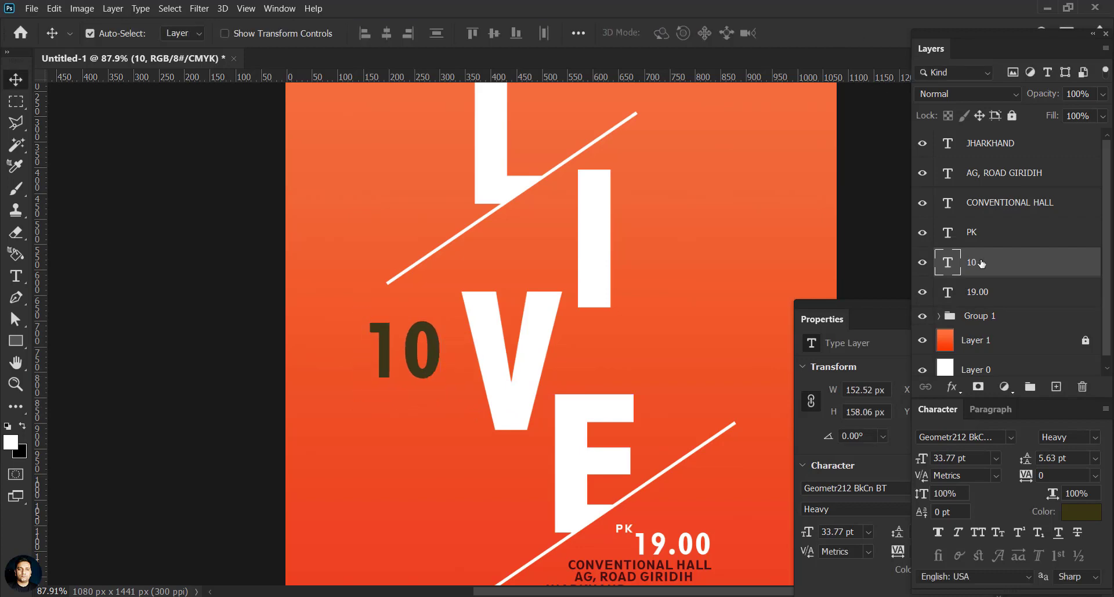
Step: Set both the 10 and 19.00 in Helvetica-Condensed-Black
double_click(949, 263)
left_click(1005, 439)
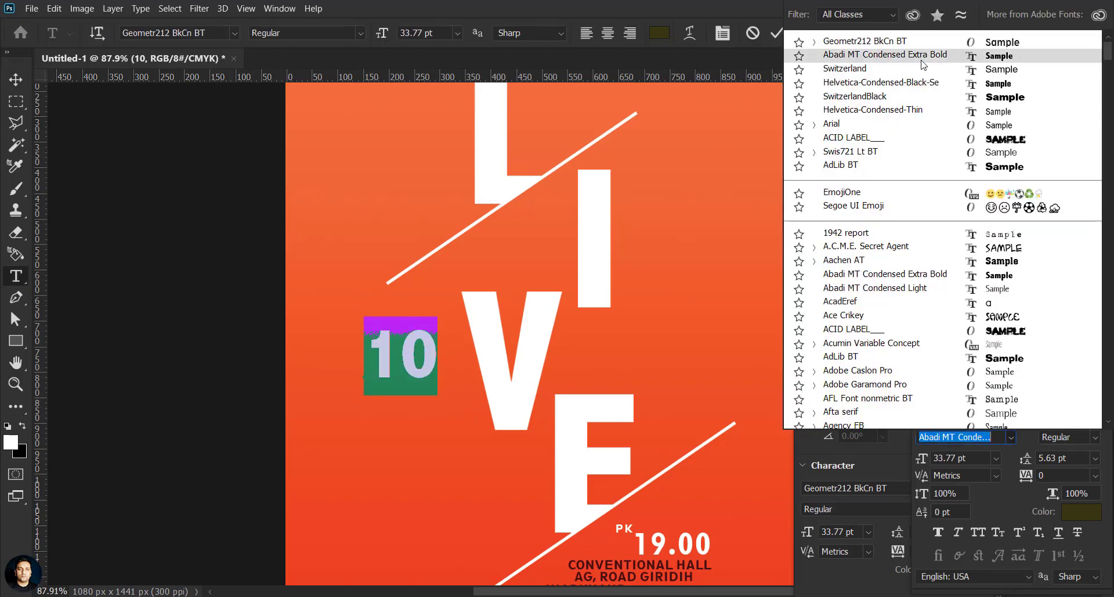
left_click(914, 86)
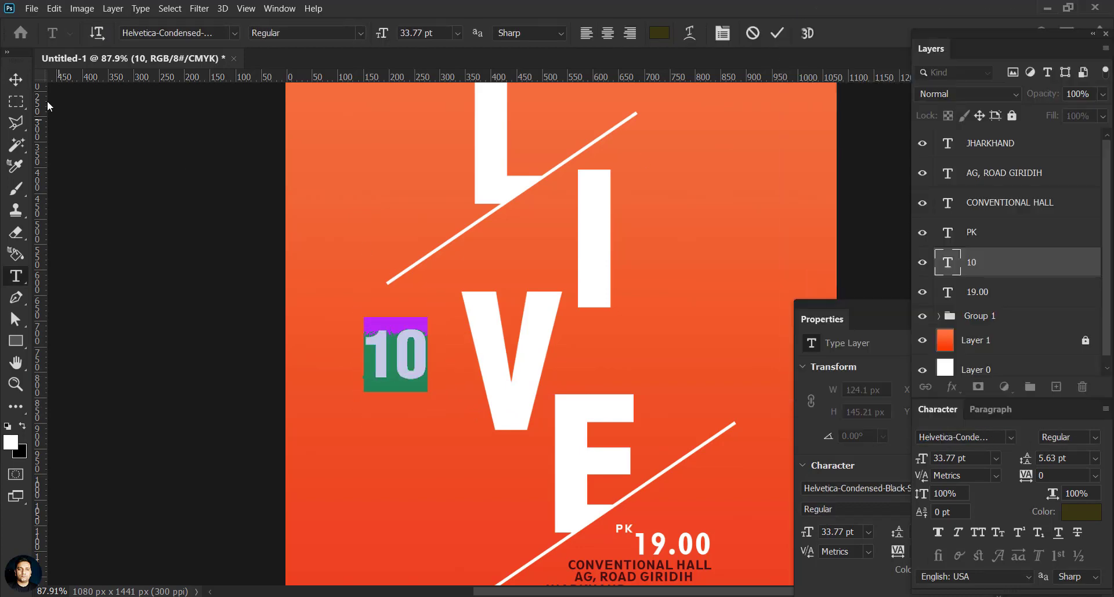
left_click(16, 79)
left_click(950, 296)
double_click(949, 299)
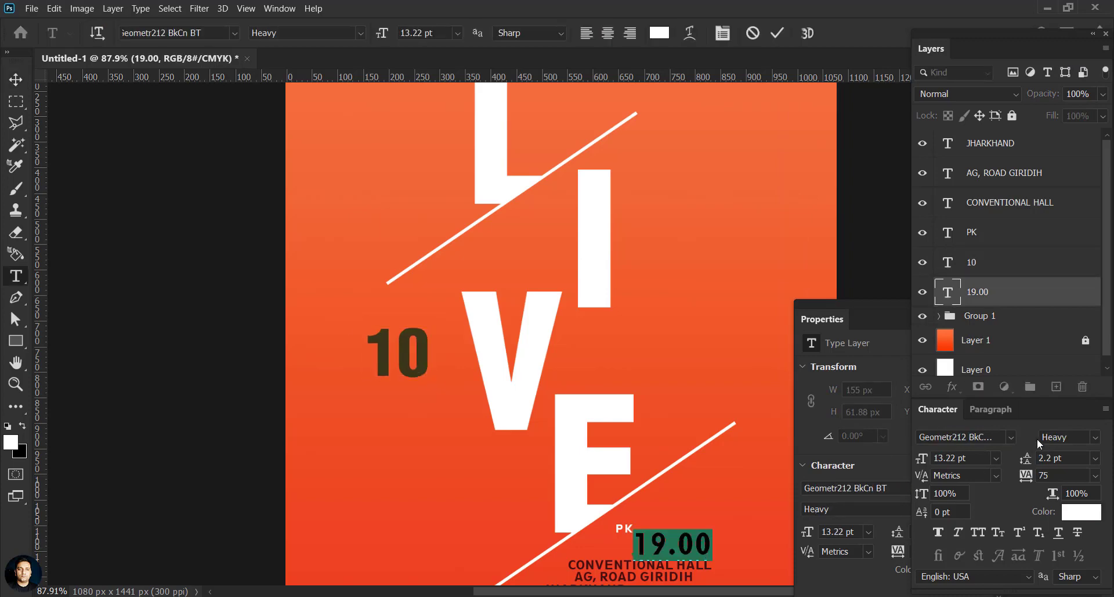
left_click(1011, 437)
left_click(921, 42)
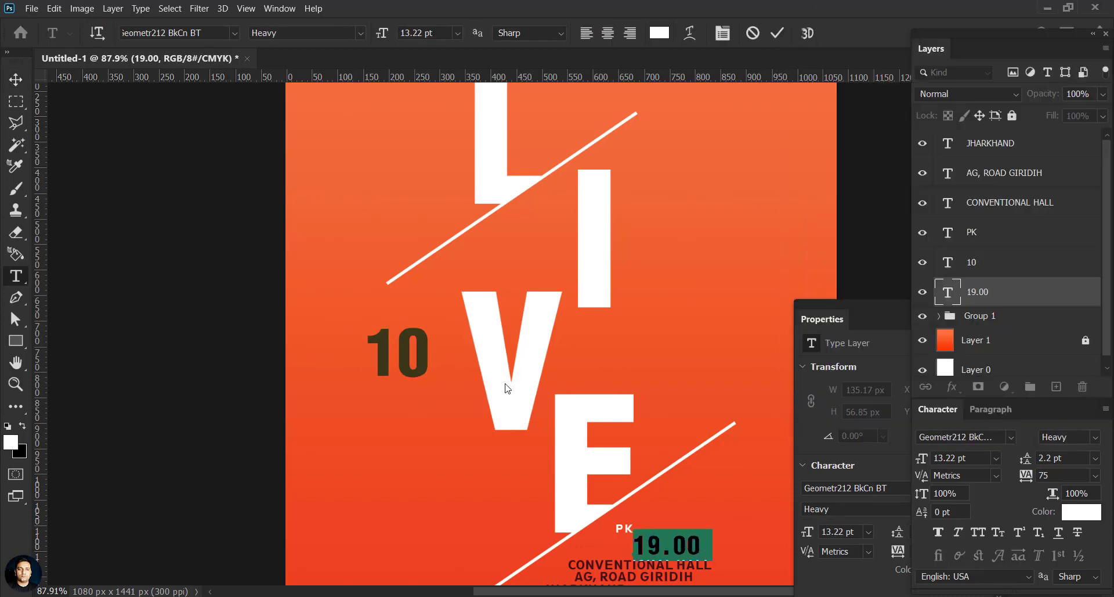
left_click(16, 80)
Step: Nudge 19.00 right and Alt-drag a copy of the 10 just below it
left_click_drag(693, 545, 700, 544)
left_click(703, 566)
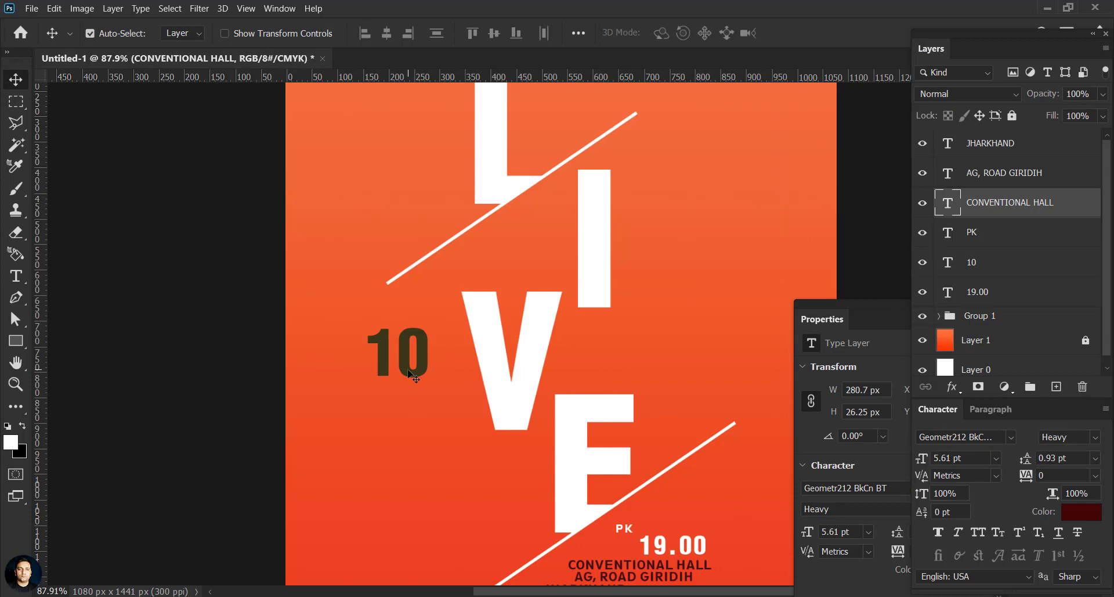
left_click_drag(412, 369, 411, 410)
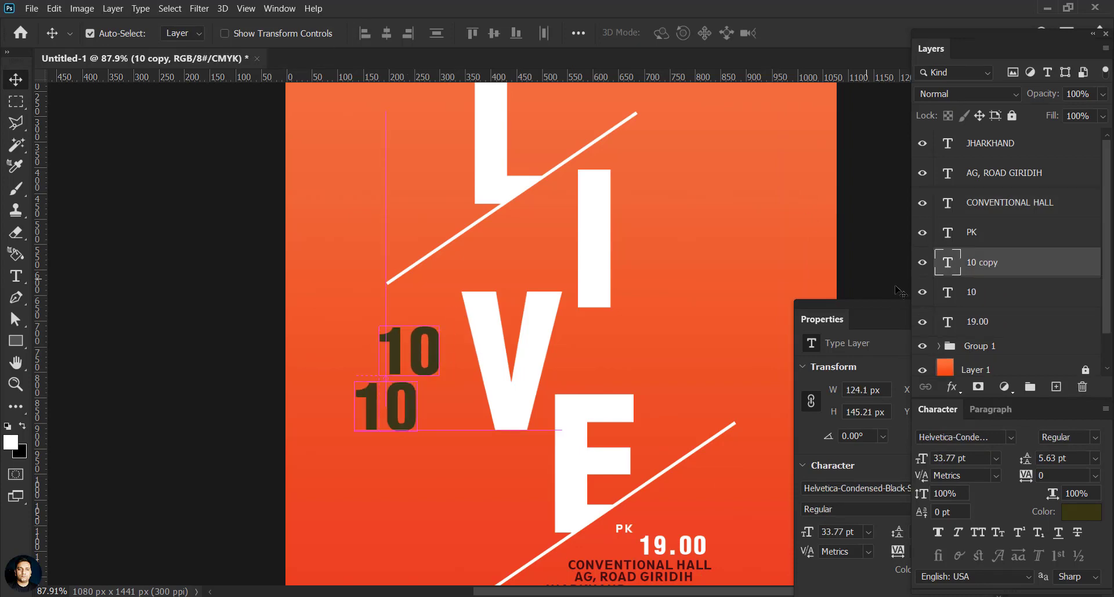
Step: Retype the copied 10 as MAY, shrink it to about half size, and place it under the 10
double_click(385, 407)
type("MAY")
key("ctrl+Return")
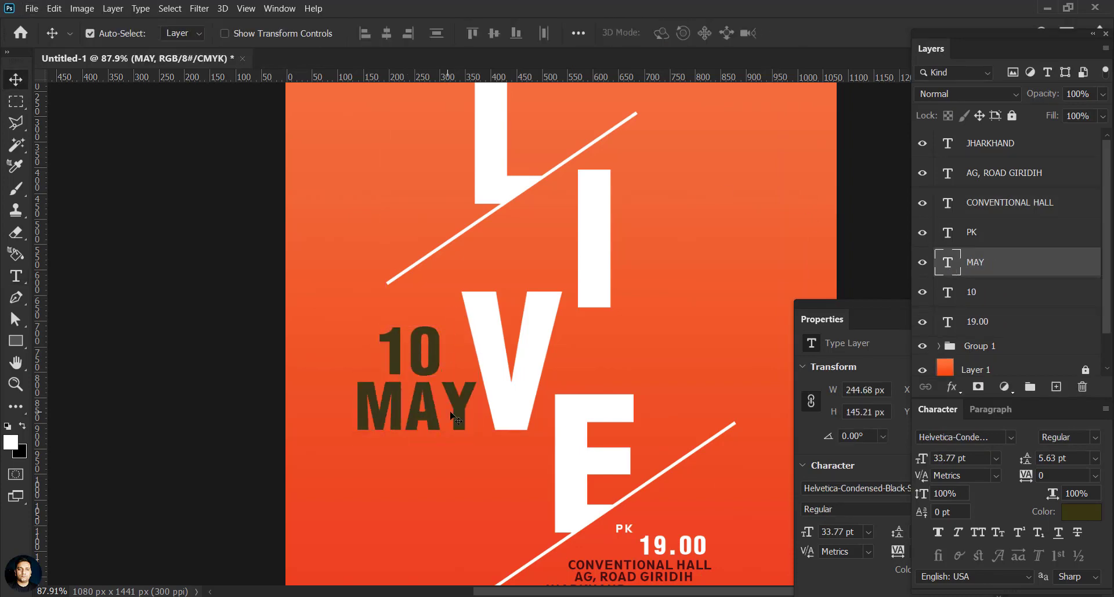
key("ctrl+t")
left_click_drag(459, 427, 432, 397)
left_click(837, 32)
left_click_drag(426, 371, 364, 398)
Step: Enlarge the 10 to about 115% and move MAY down below it
key("ctrl+t")
left_click(835, 33)
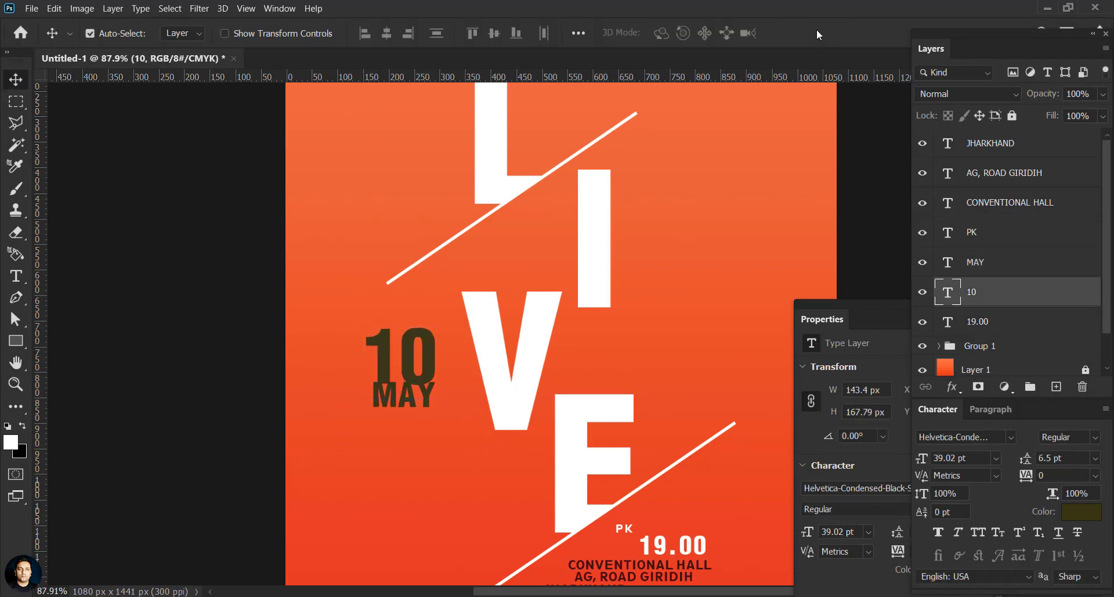
scroll(510, 422, "up", 2)
left_click_drag(478, 256, 490, 317)
Step: Turn a copy of MAY into 2020 and widen its tracking to 25
double_click(947, 262)
type("2020")
left_click(372, 276)
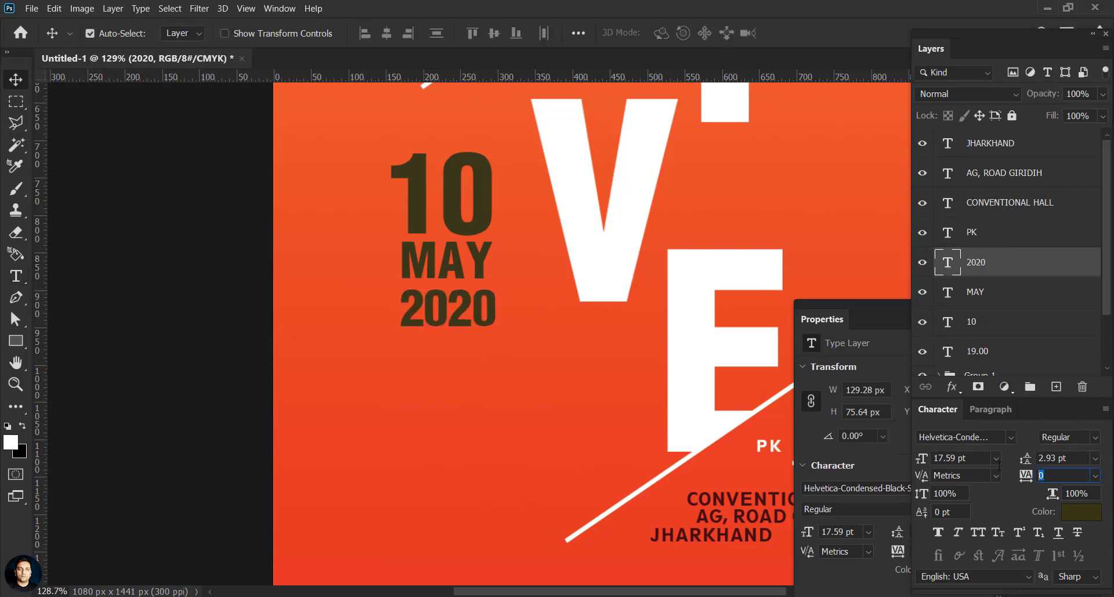
type("25")
key("Return")
Step: Enlarge MAY slightly to match 2020 and nudge the 10 left to align the block
left_click(482, 269)
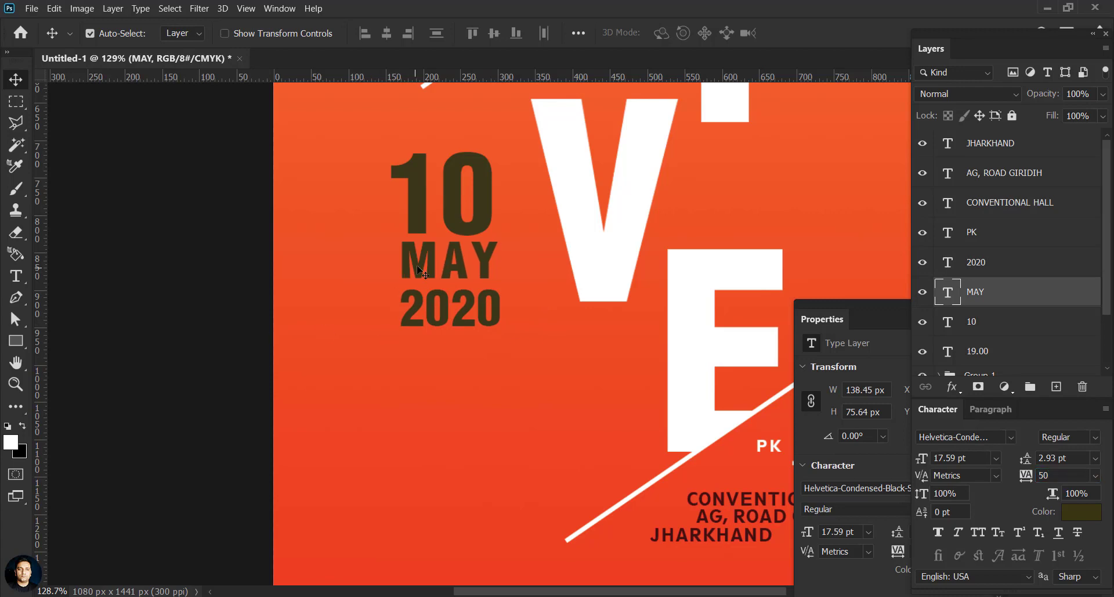
key("ctrl+t")
left_click_drag(500, 241, 485, 216)
key("Return")
key("Left")
key("Left")
key("Left")
key("Left")
left_click(489, 264)
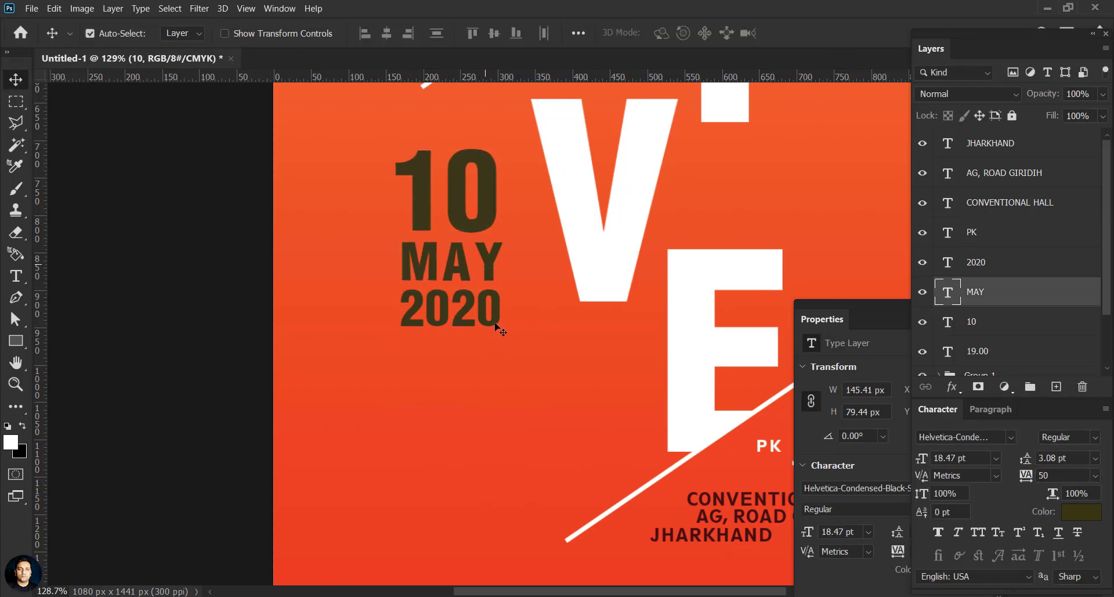
scroll(494, 336, "up", 4)
Step: Draw a rectangle over the MAY text and try black, then dark olive, as its fill
left_click(14, 344)
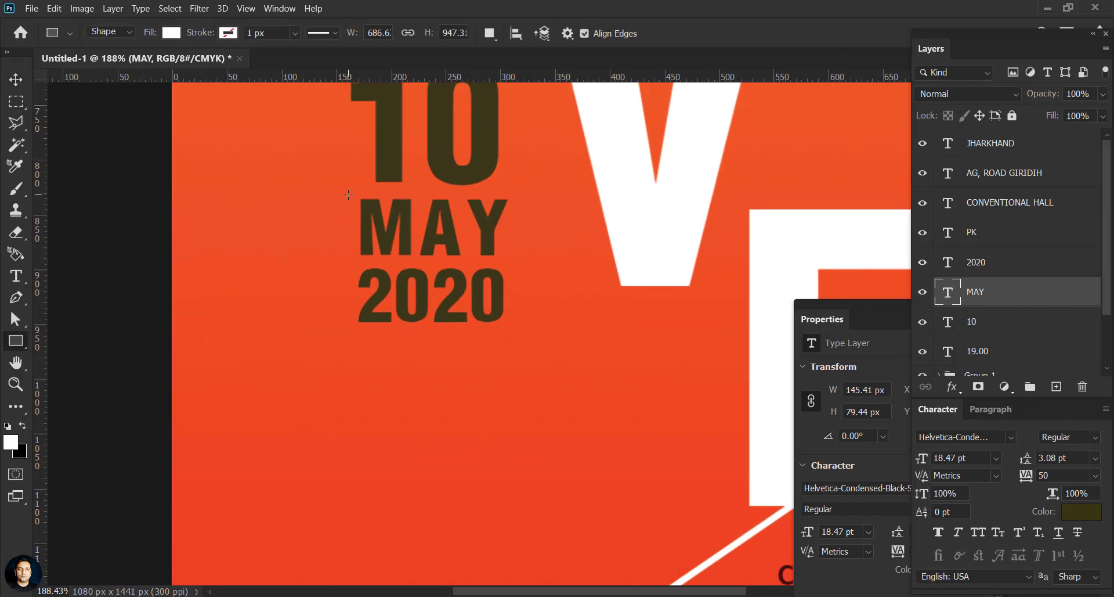
mouse_move(344, 188)
left_mouse_down()
mouse_move(510, 238)
mouse_move(512, 261)
left_mouse_up()
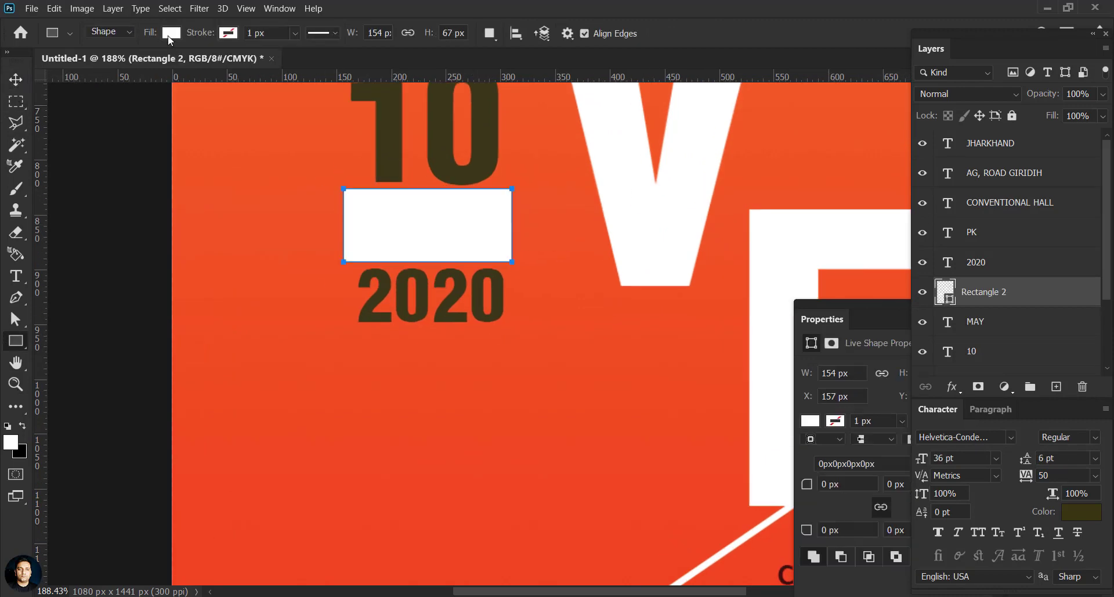
left_click(172, 33)
left_click(160, 114)
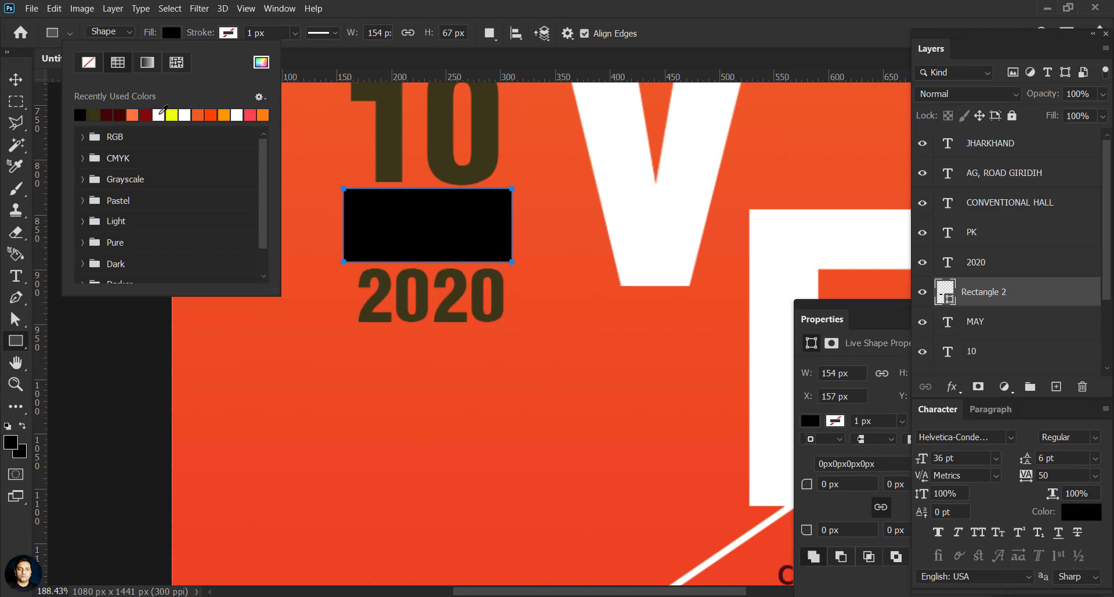
left_click(94, 114)
key("v")
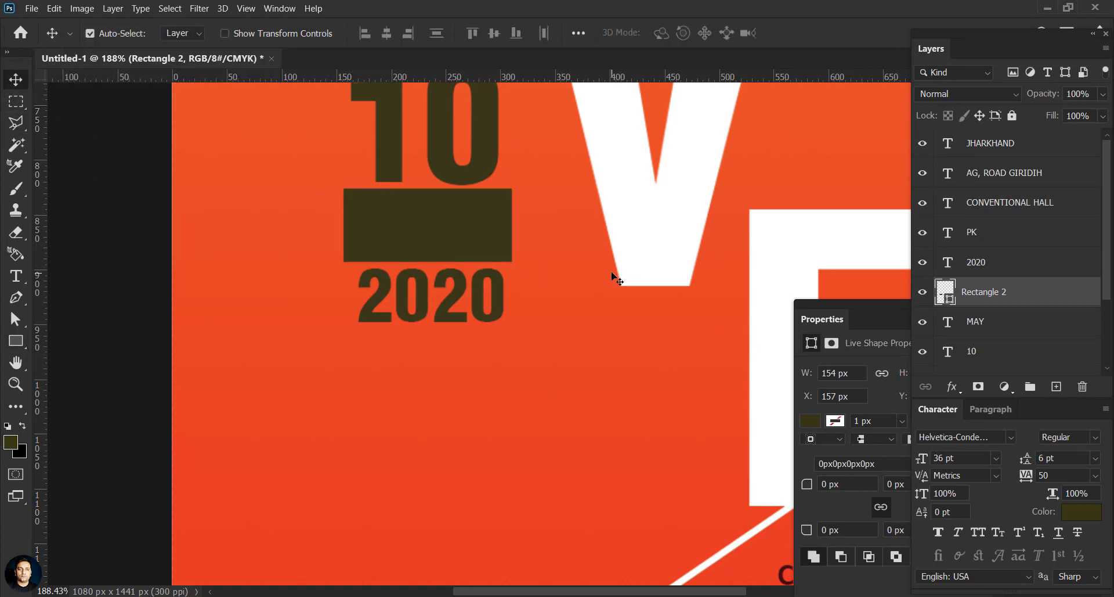
Step: Enter a near-black colour with values 100, 0, 0 and move the rectangle below 2020
left_click(1081, 513)
type("100")
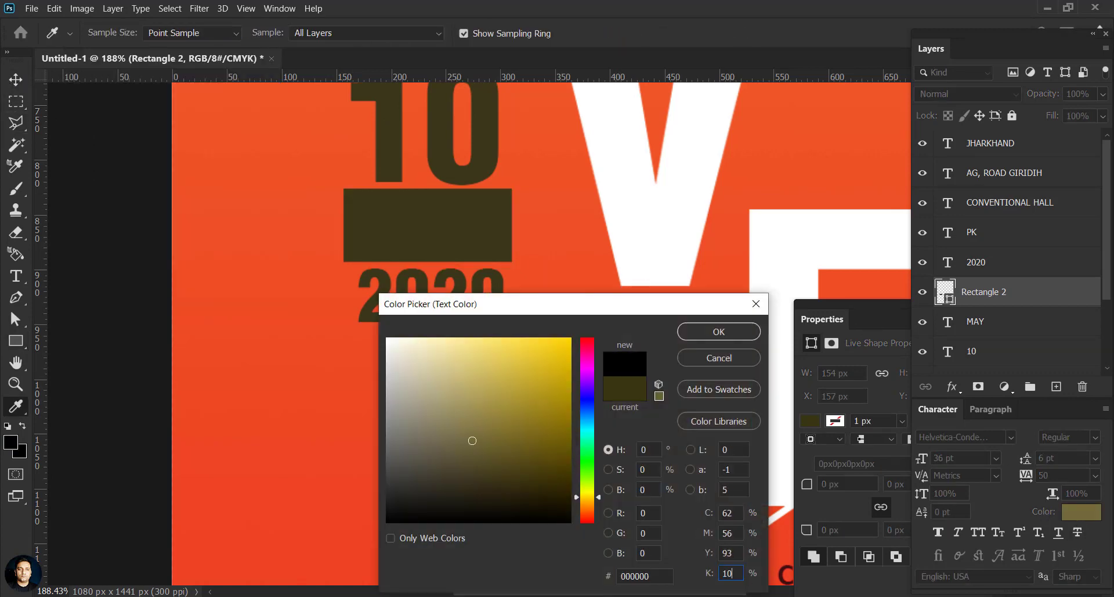
key("shift+Tab")
type("0")
key("shift+Tab")
type("0")
key("shift+Tab")
type("0")
left_click(719, 332)
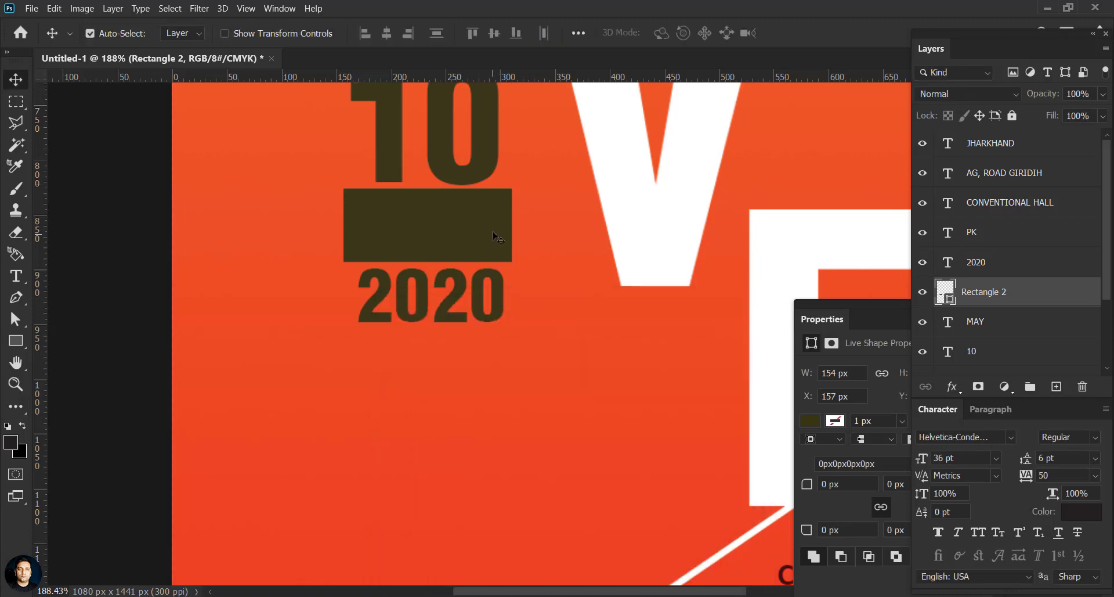
left_click_drag(494, 237, 487, 371)
Step: Give the rectangle a custom near-black fill with values 100, 0, 0
left_click(831, 422)
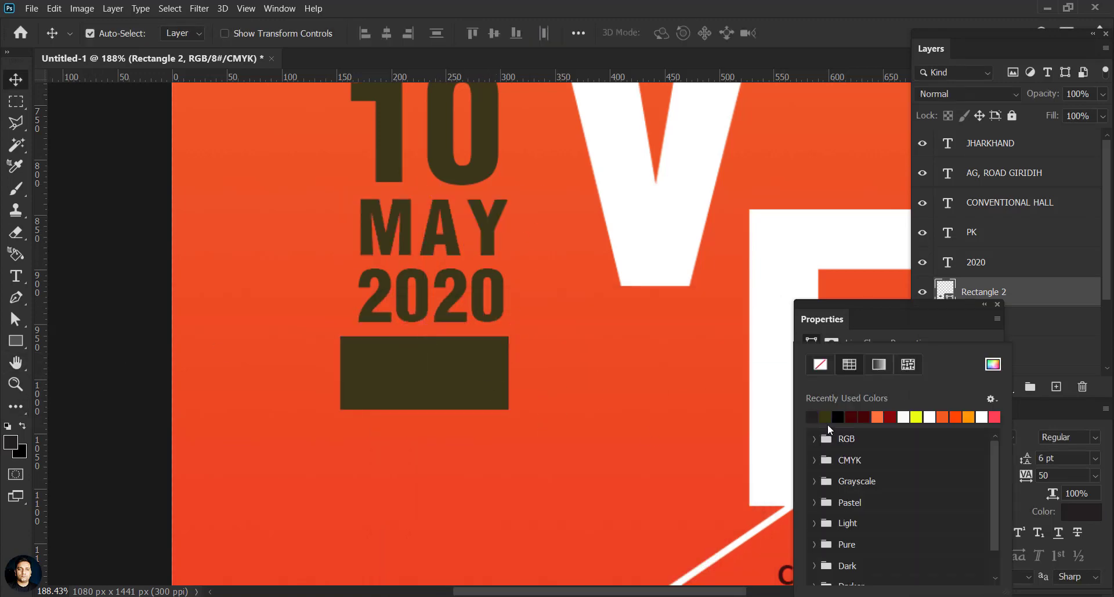
left_click(989, 365)
key("shift+Tab")
type("100")
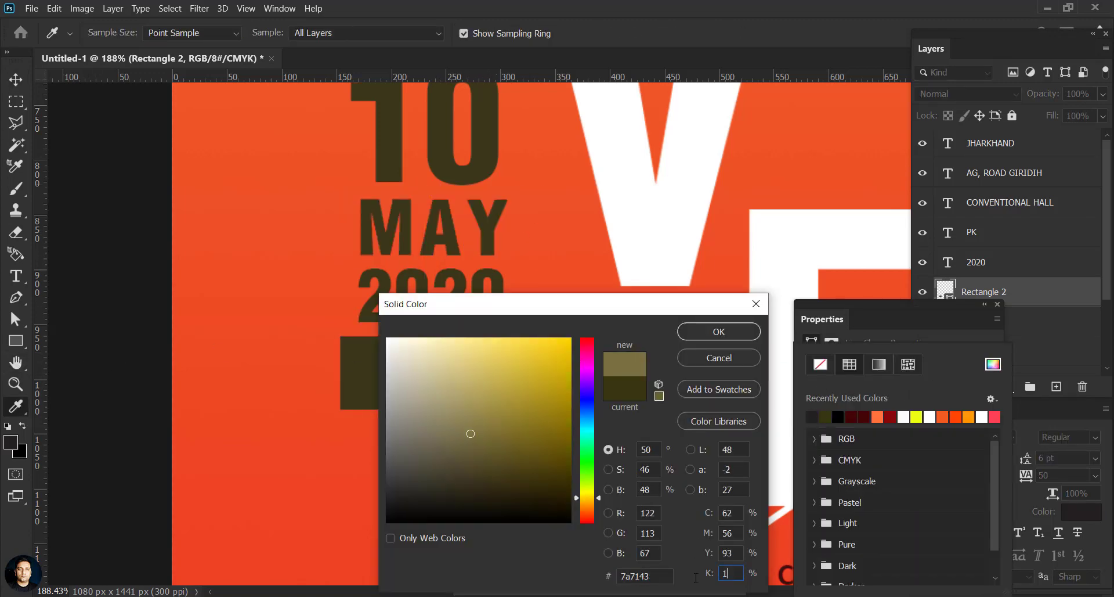
key("shift+Tab")
type("0")
key("shift+Tab")
type("0")
key("Return")
Step: Move the dark rectangle up behind 2020 and select the 2020 layer
key("v")
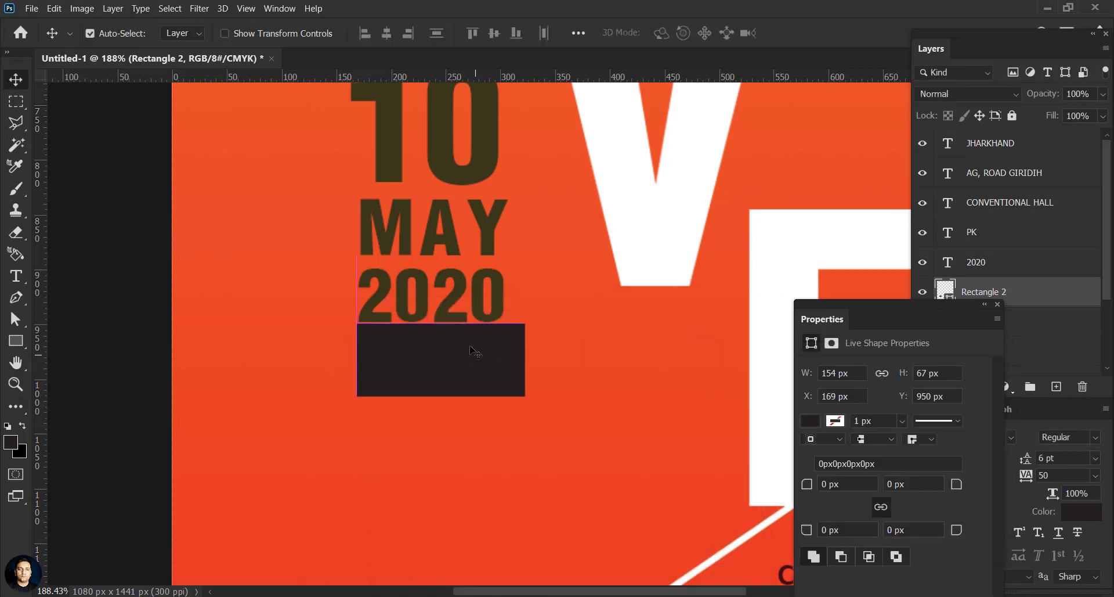
left_click(948, 265)
left_click_drag(459, 390, 459, 312)
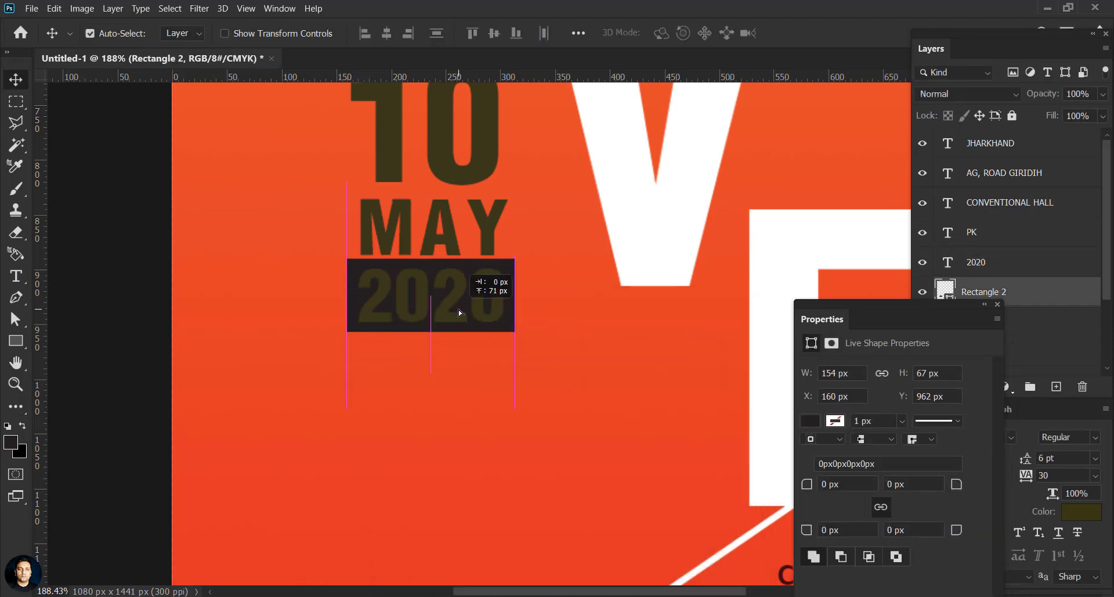
left_click(943, 269)
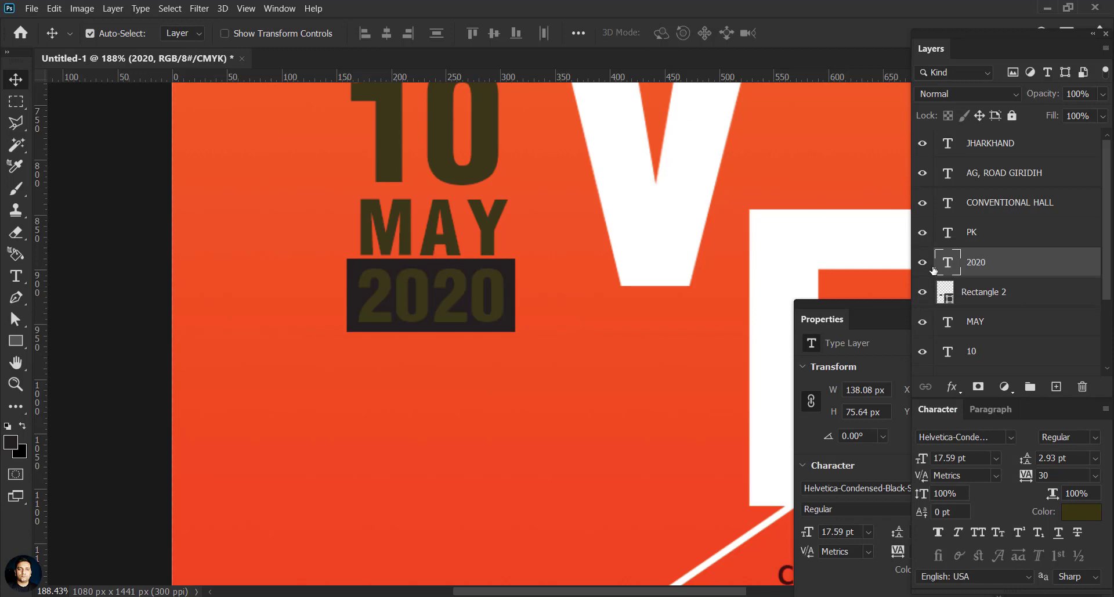
Step: Recolour the 2020 text white (ffffff)
double_click(949, 264)
left_click(1081, 511)
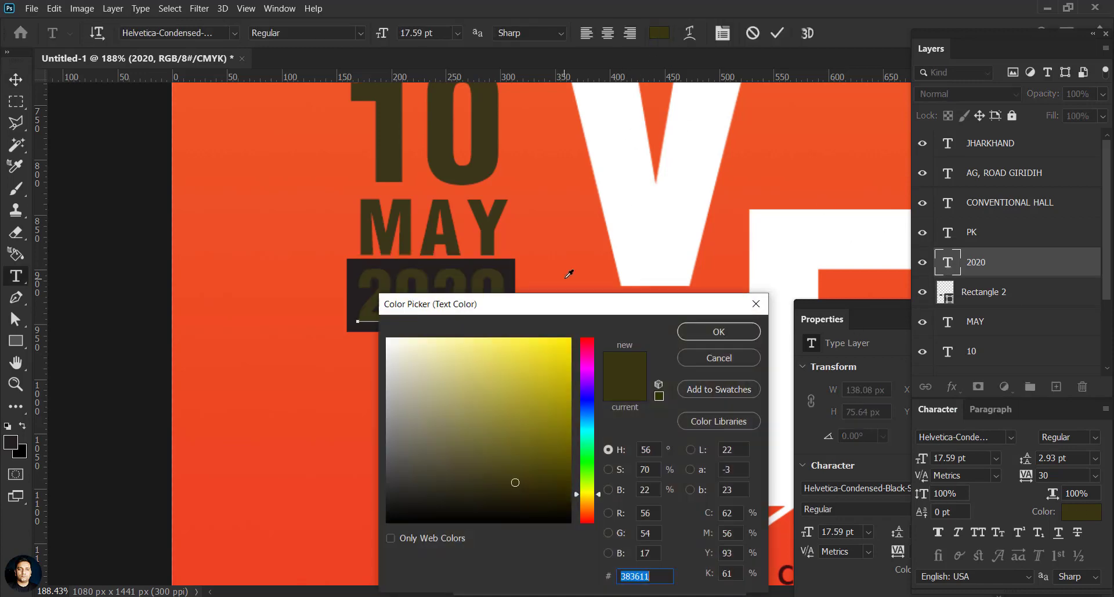
type("ffffff")
key("Return")
Step: Check the text colours of MAY and the 10 without changing them
left_click(16, 79)
left_click(949, 323)
double_click(948, 322)
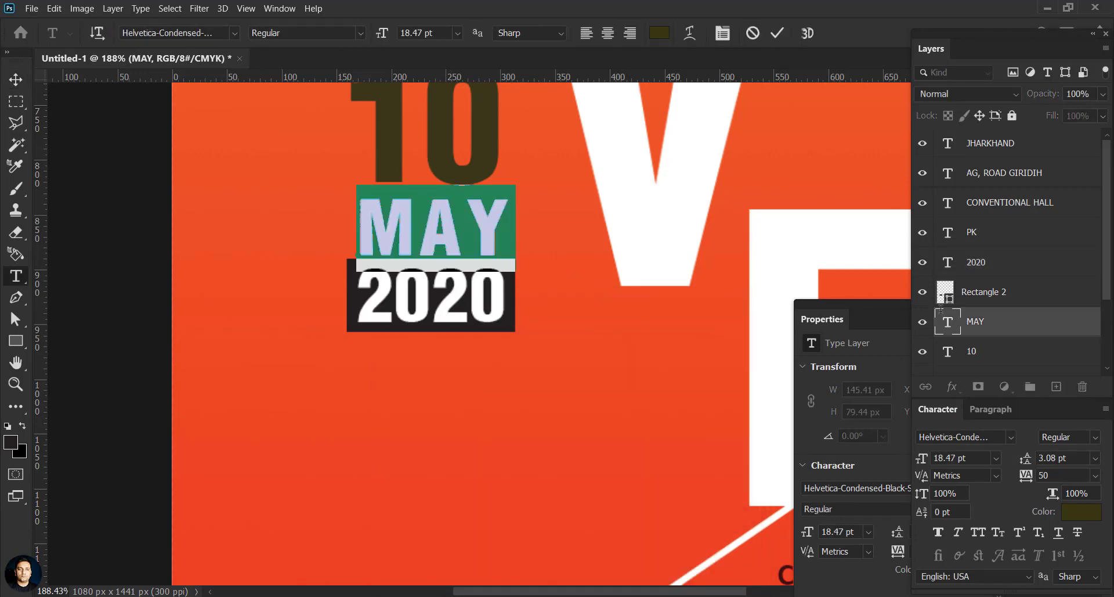
left_click(659, 33)
left_click(716, 358)
left_click(16, 79)
left_click(949, 352)
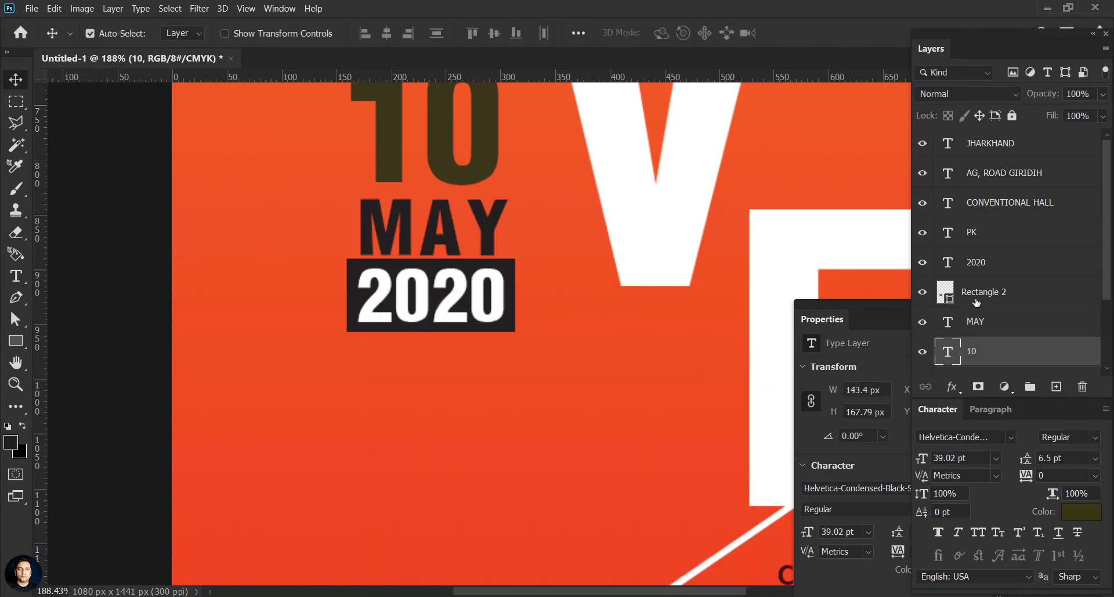
double_click(948, 351)
left_click(659, 32)
left_click(718, 331)
left_click(16, 79)
Step: Nudge the 10 down onto MAY, then select MAY, the 10 and the dark box
left_click(466, 182)
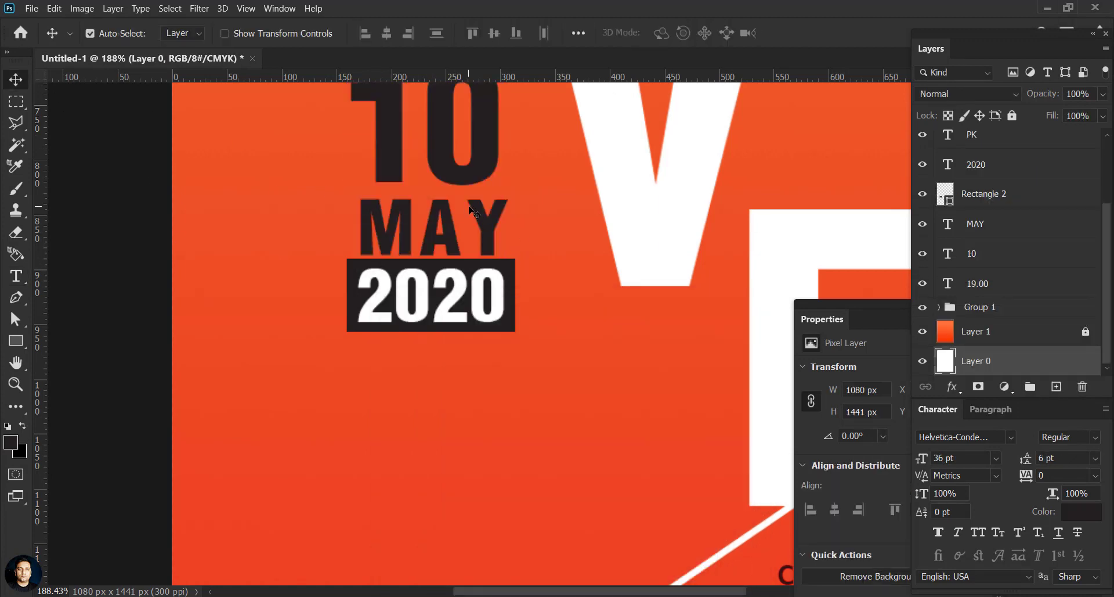
scroll(466, 183, "down", 2)
left_click(466, 182)
key("shift+Down")
key("shift+Down")
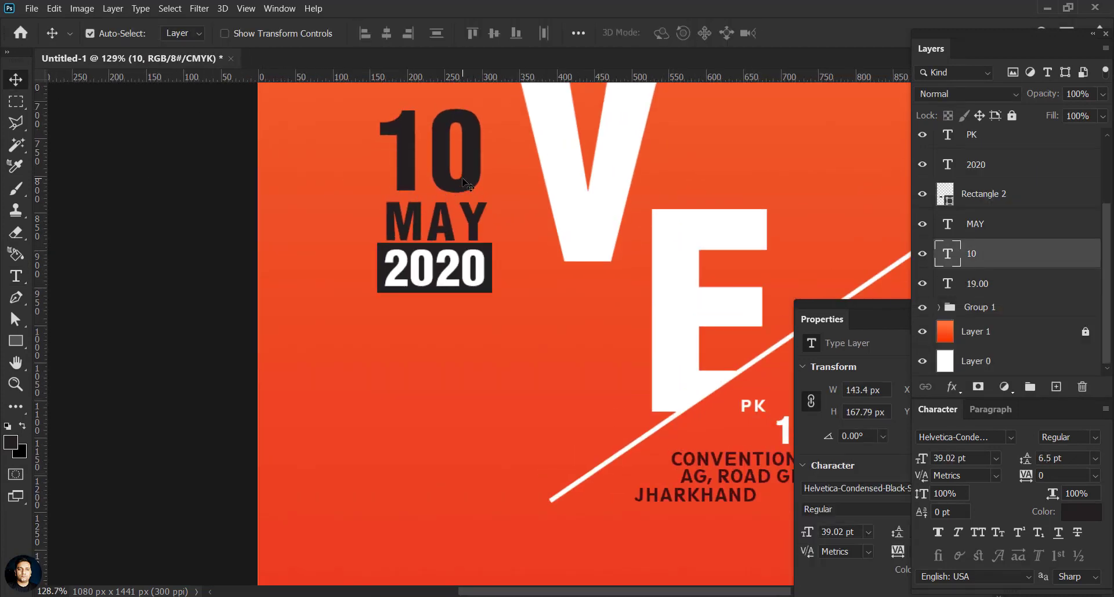
left_click(474, 220)
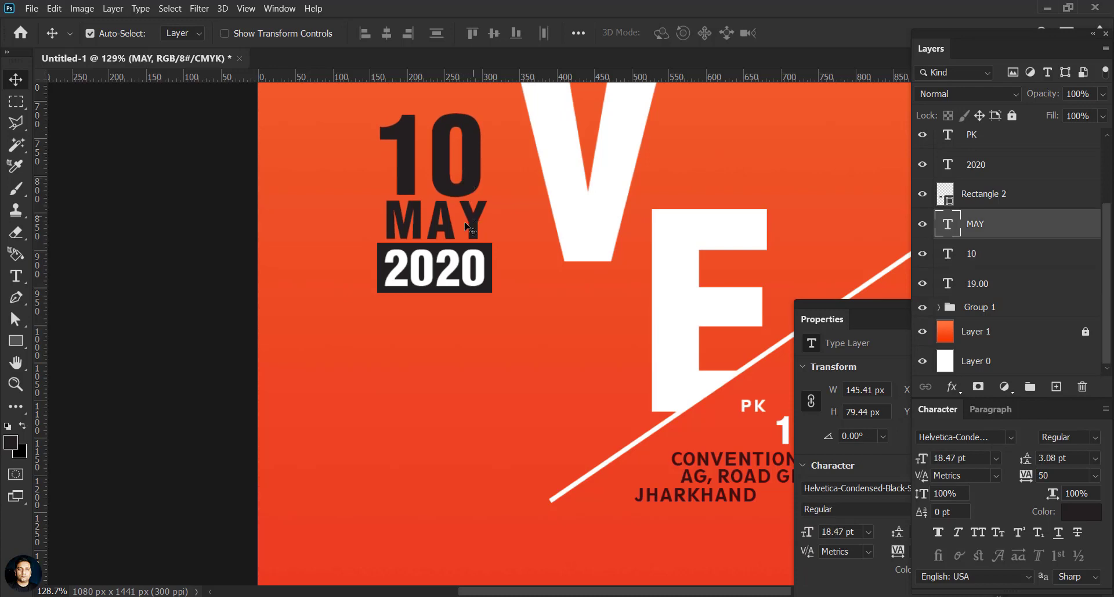
scroll(469, 226, "down", 2)
left_click(988, 254, "shift")
left_click(1033, 196, "shift")
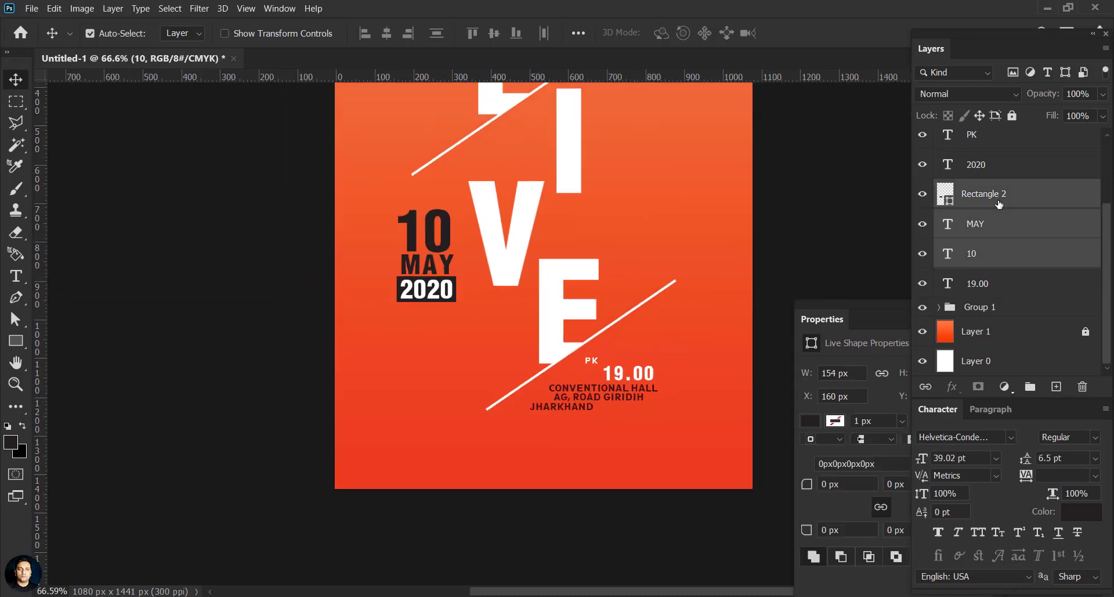
Step: Group the 10, MAY and dark box, enlarge slightly, and drag 2020 into the group
key("ctrl+g")
key("ctrl+t")
left_click_drag(455, 300, 456, 304)
left_click(837, 31)
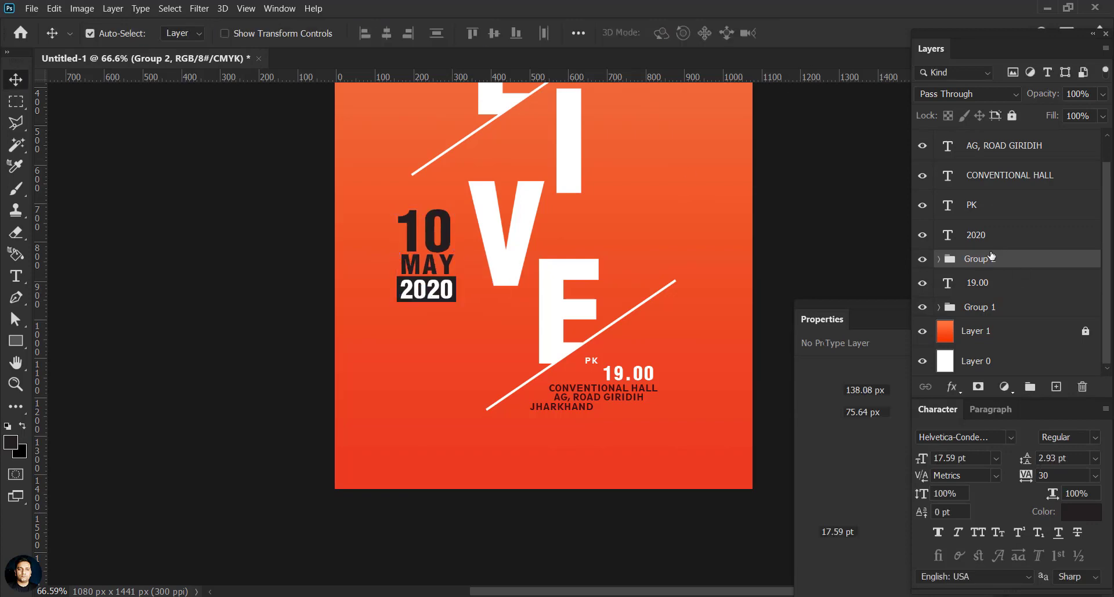
left_click_drag(992, 256, 990, 256)
Step: Scale the date group to about 108%, undo a stray move, and zoom out
key("ctrl+t")
left_click_drag(446, 294, 404, 317)
left_click_drag(446, 299, 447, 312)
left_click(836, 35)
key("ctrl+z")
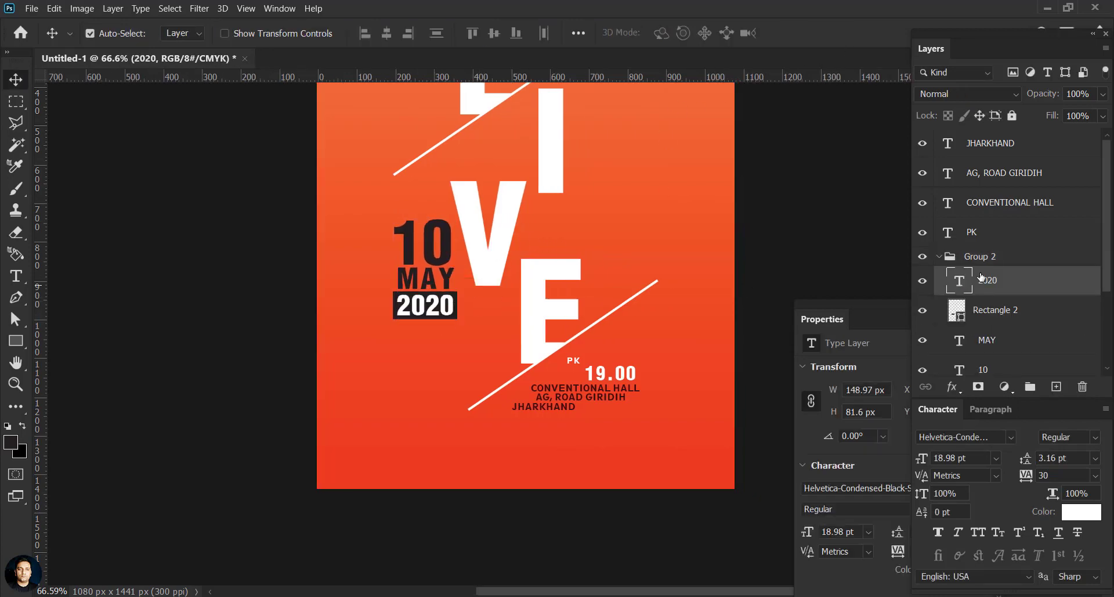
left_click(1000, 256)
key("ctrl+t")
left_click(839, 33)
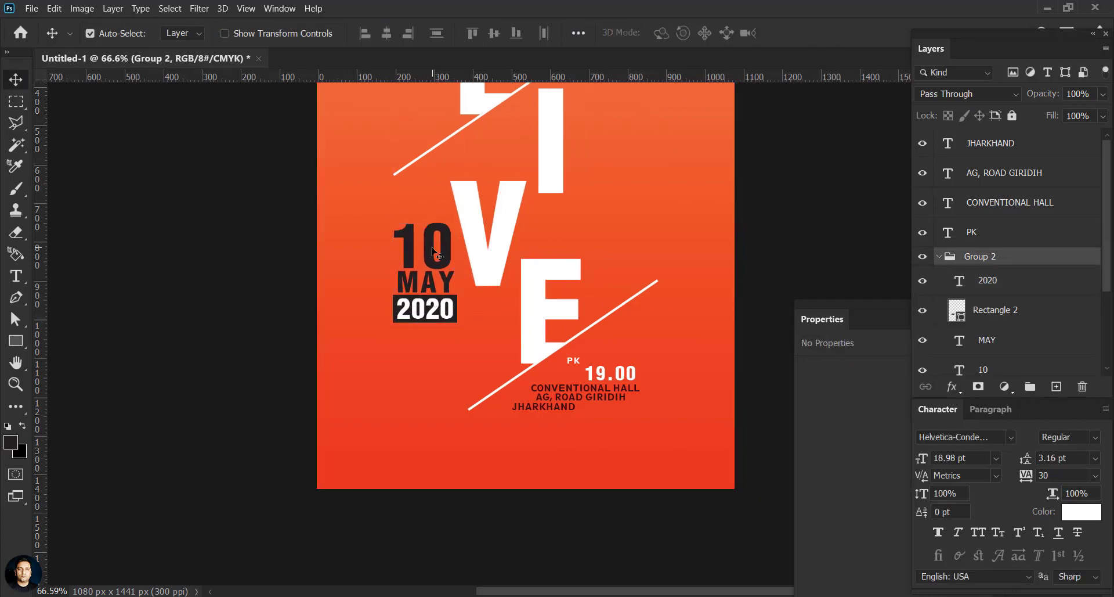
key("ctrl+minus")
scroll(696, 320, "up", 4)
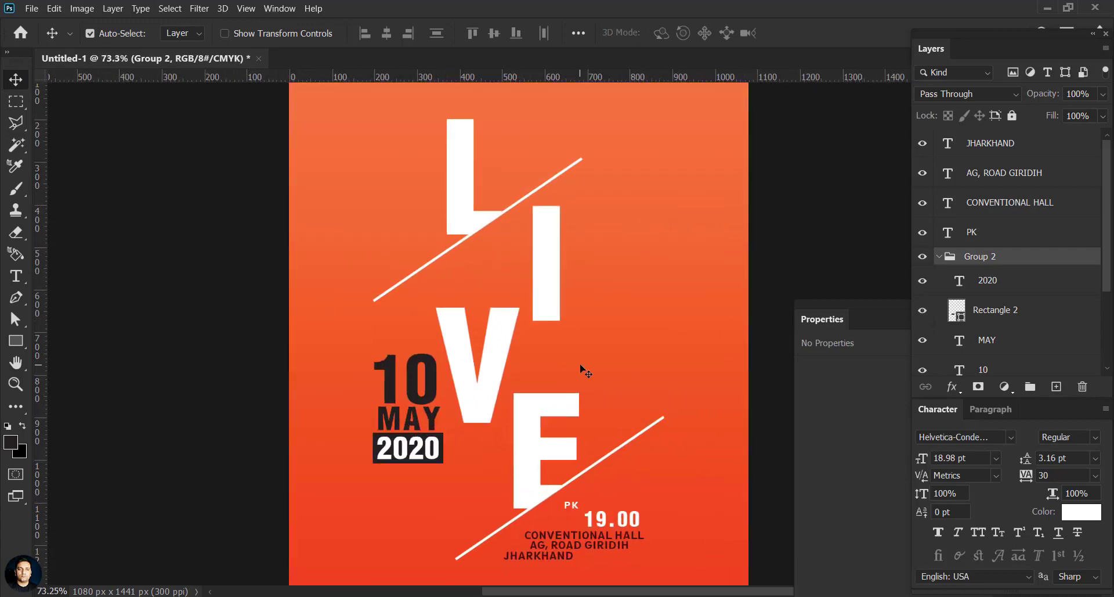
Step: Duplicate MAY beside the I and retype it as DOCUMENT in capitals
left_click(581, 367)
left_click_drag(430, 418, 590, 335)
double_click(961, 224)
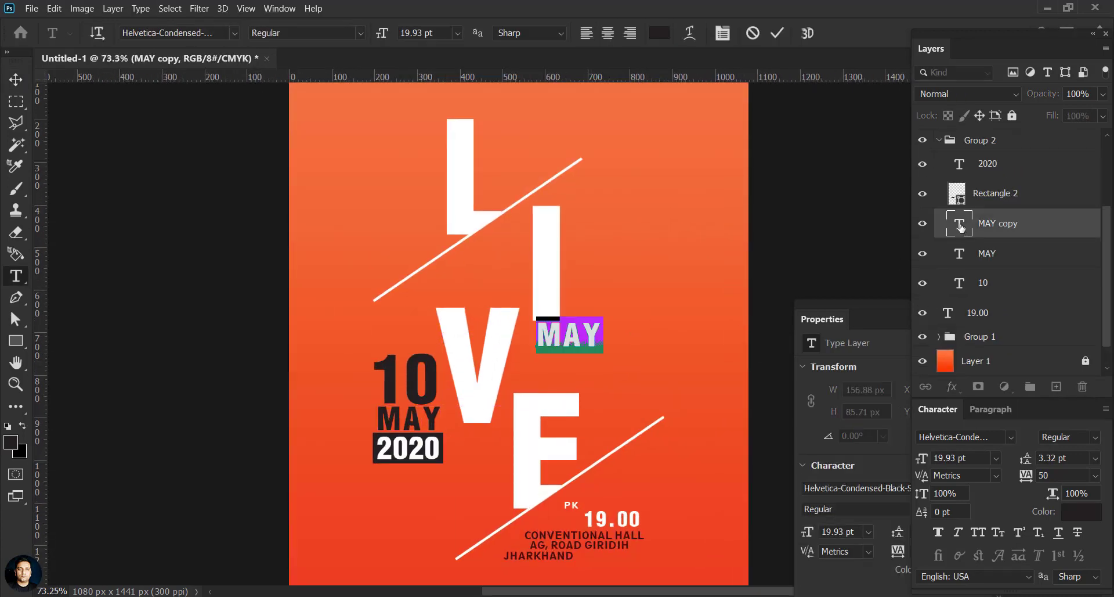
key("BackSpace")
type("document")
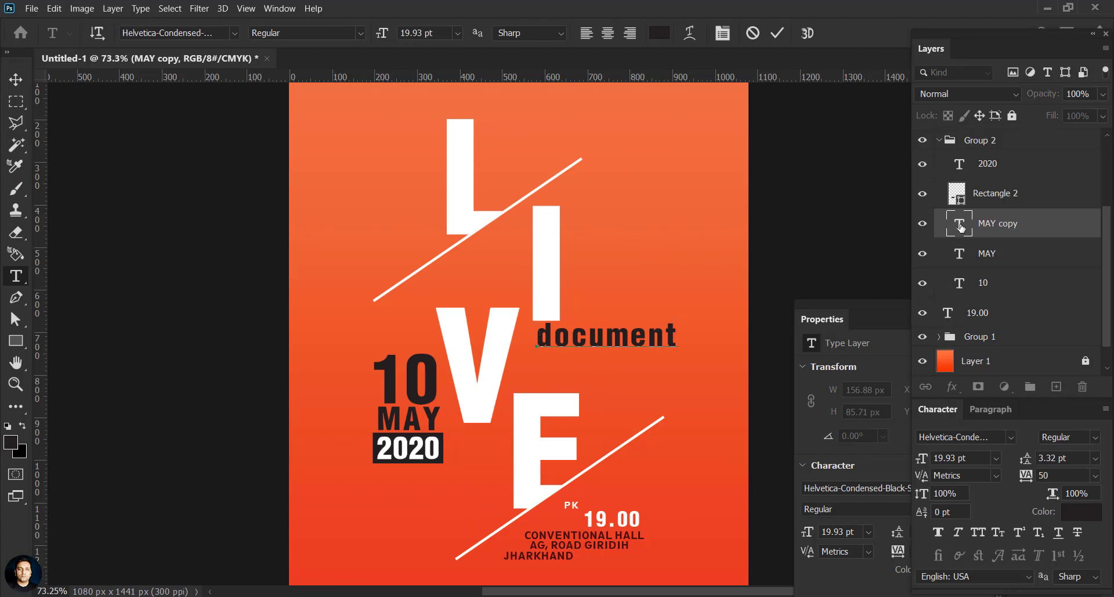
key("ctrl+a")
type("DOCU")
left_click(16, 80)
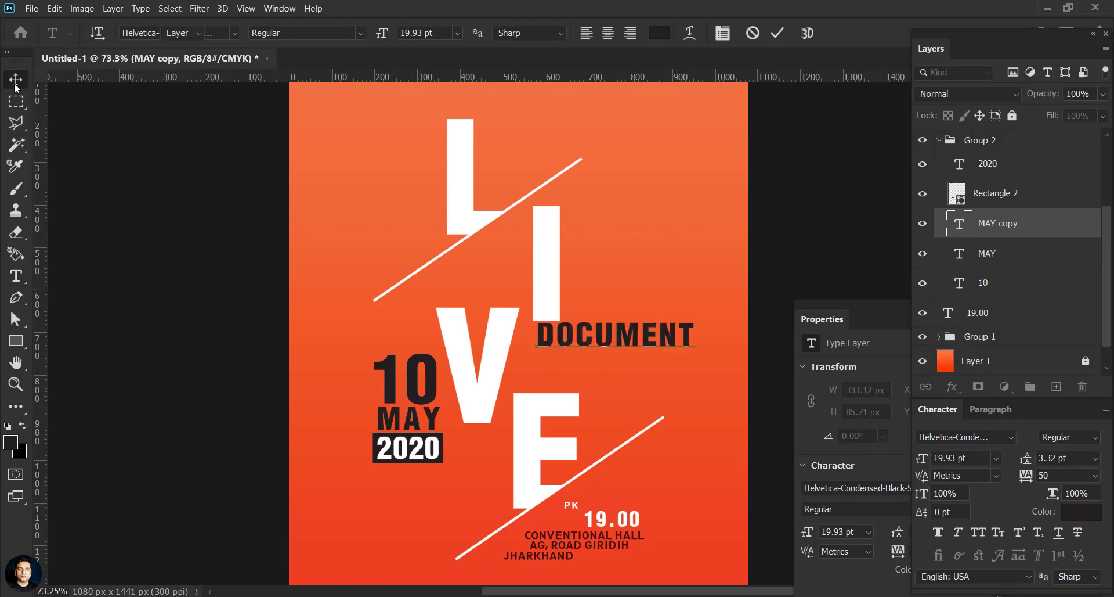
Step: Scale DOCUMENT to about 78%, set tracking to 100, and position it by the I
left_click_drag(607, 328, 609, 311)
key("ctrl+t")
left_click_drag(694, 335, 661, 327)
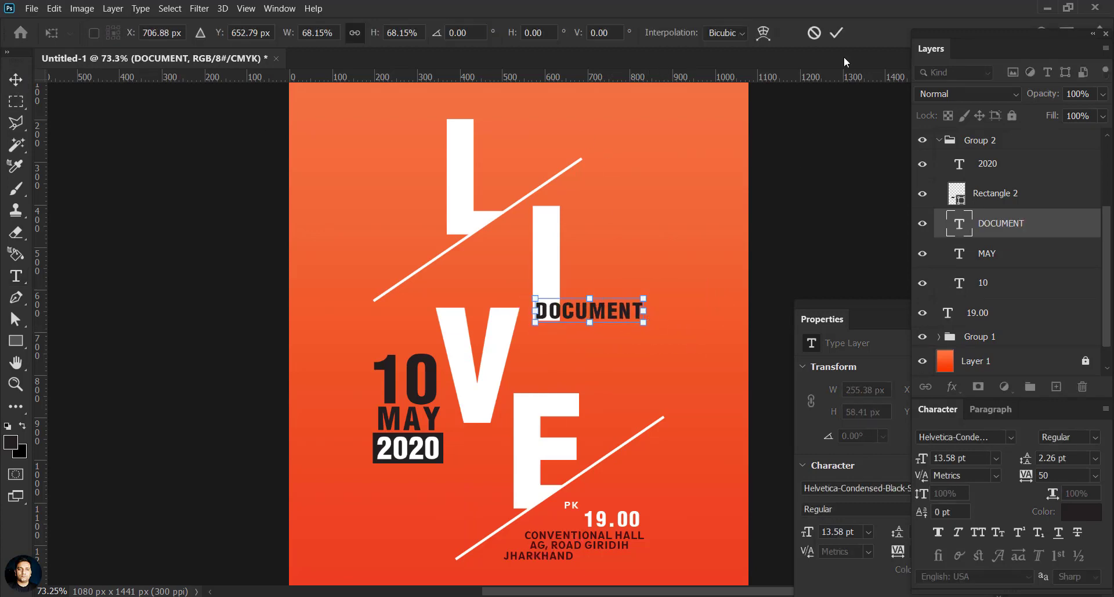
left_click(836, 32)
type("100")
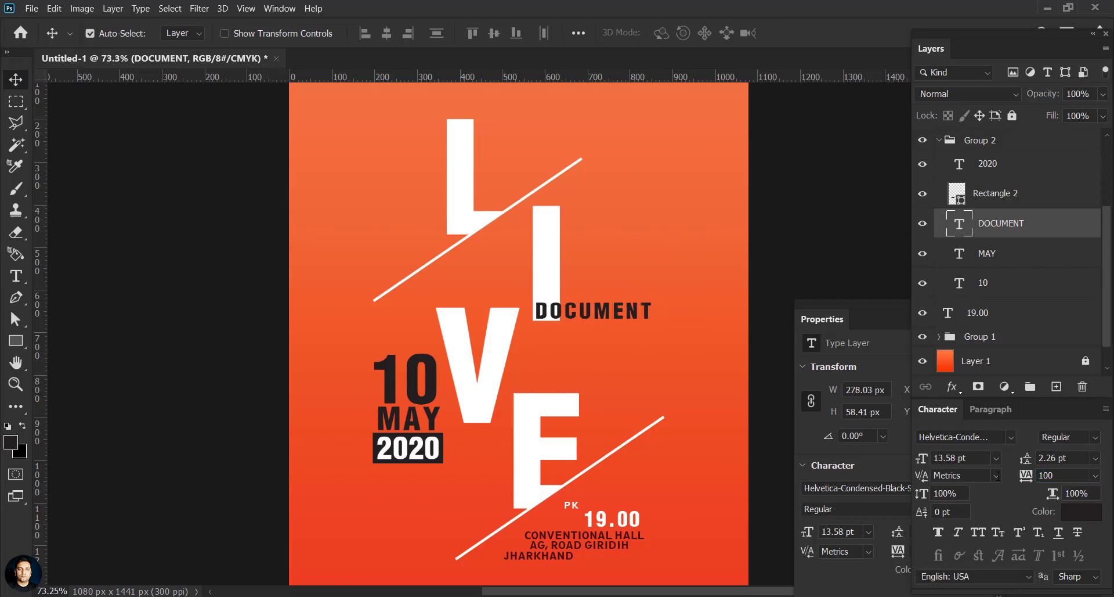
left_click_drag(578, 321, 589, 329)
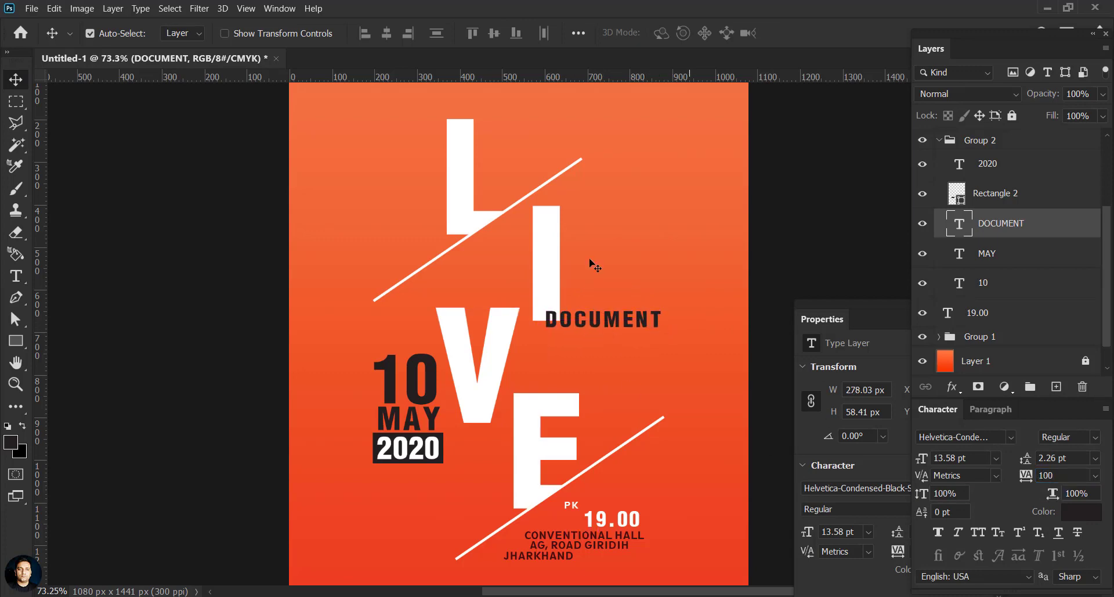
left_click(20, 343)
Step: Draw a thin bar under DOCUMENT with an orange fill
left_click_drag(685, 337, 685, 337)
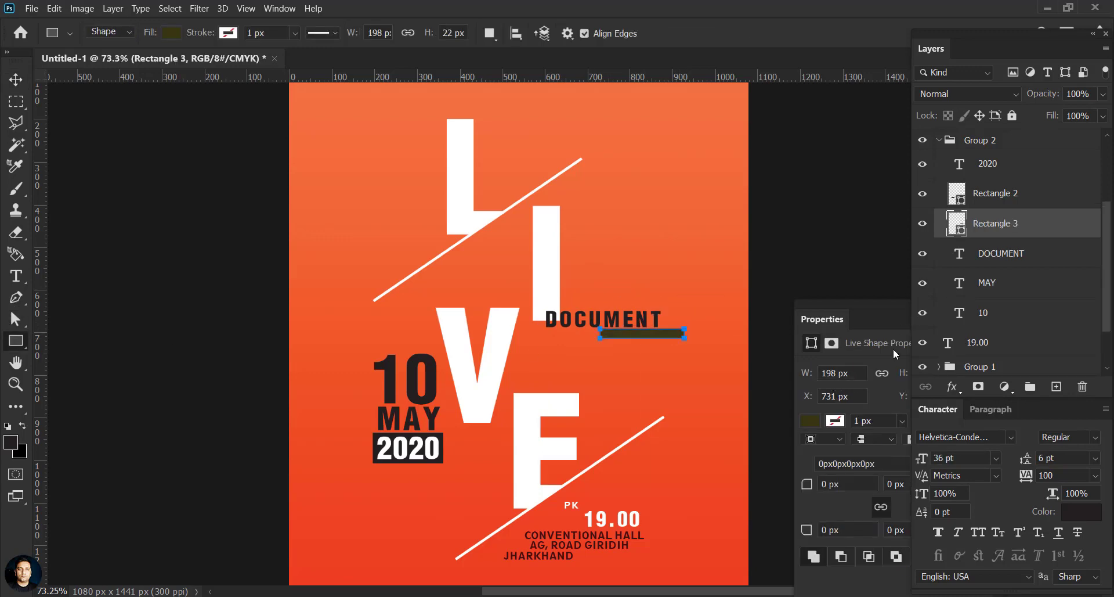
left_click(810, 421)
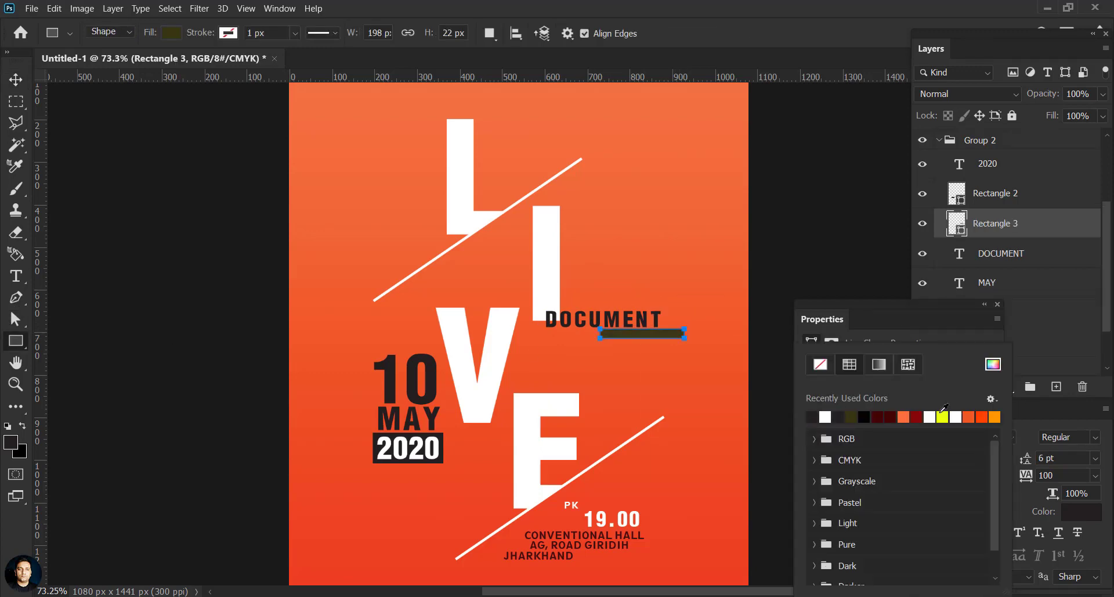
left_click(994, 417)
key("v")
left_click(567, 364)
left_click(649, 338)
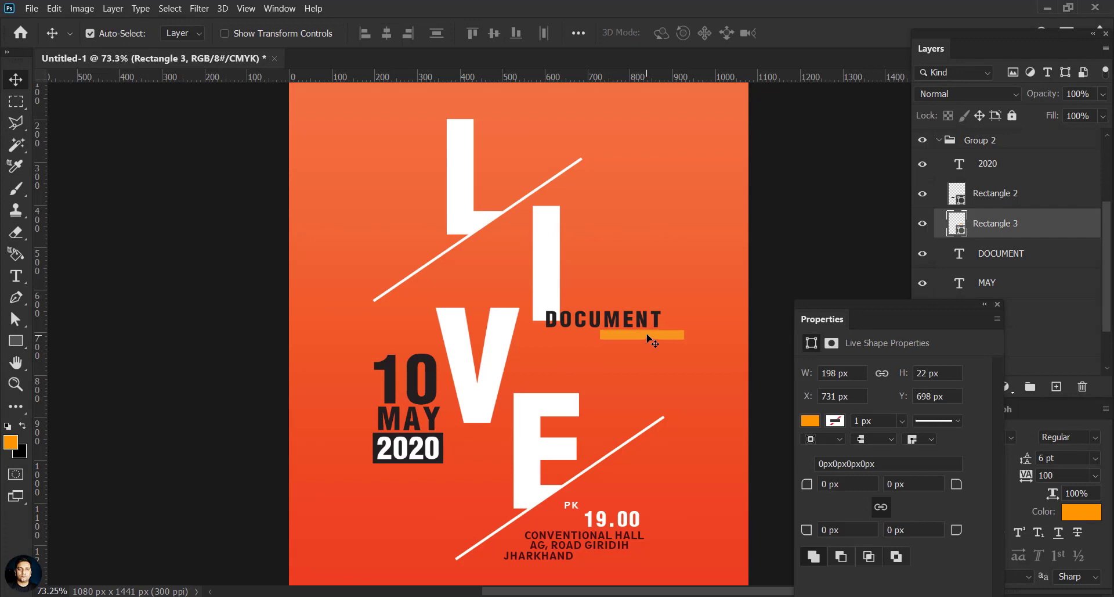
Step: Inspect the 10 text's colour
left_click(432, 379)
left_click_drag(957, 304, 938, 371)
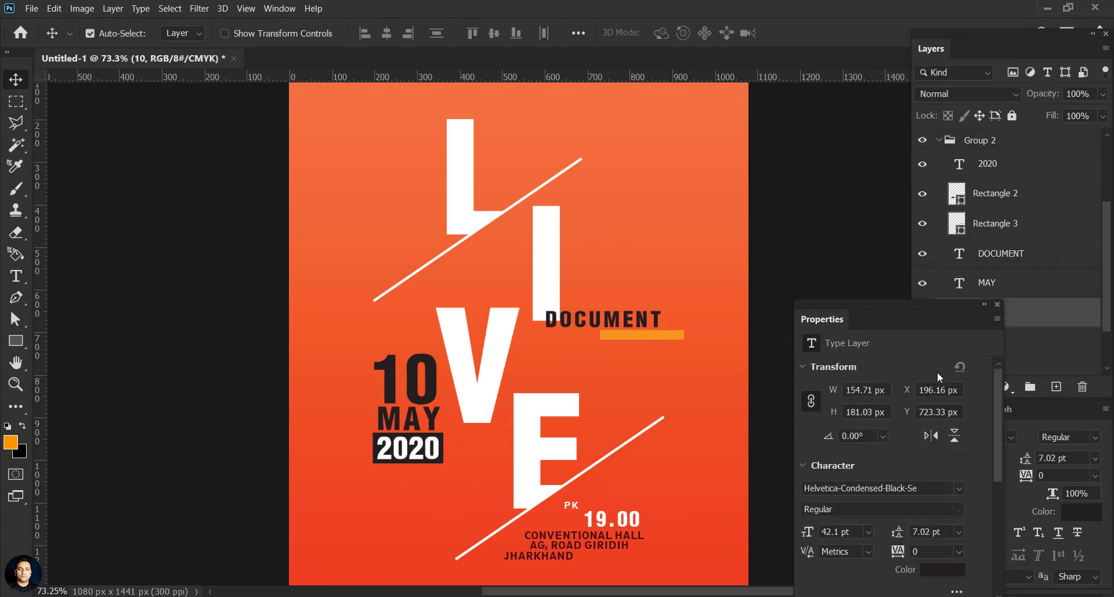
double_click(955, 313)
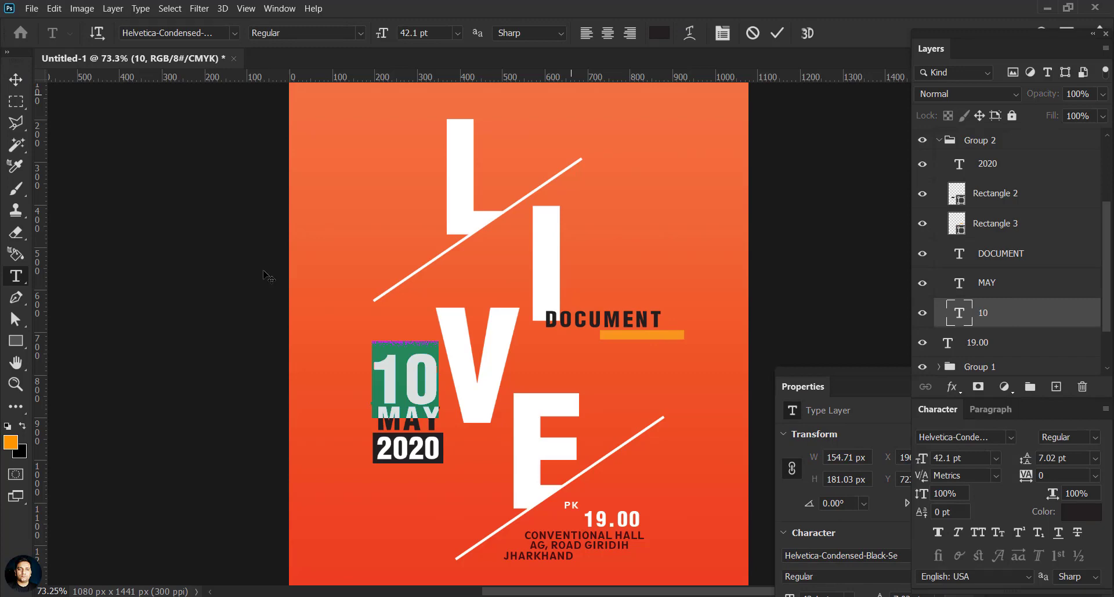
key("ctrl+Return")
key("v")
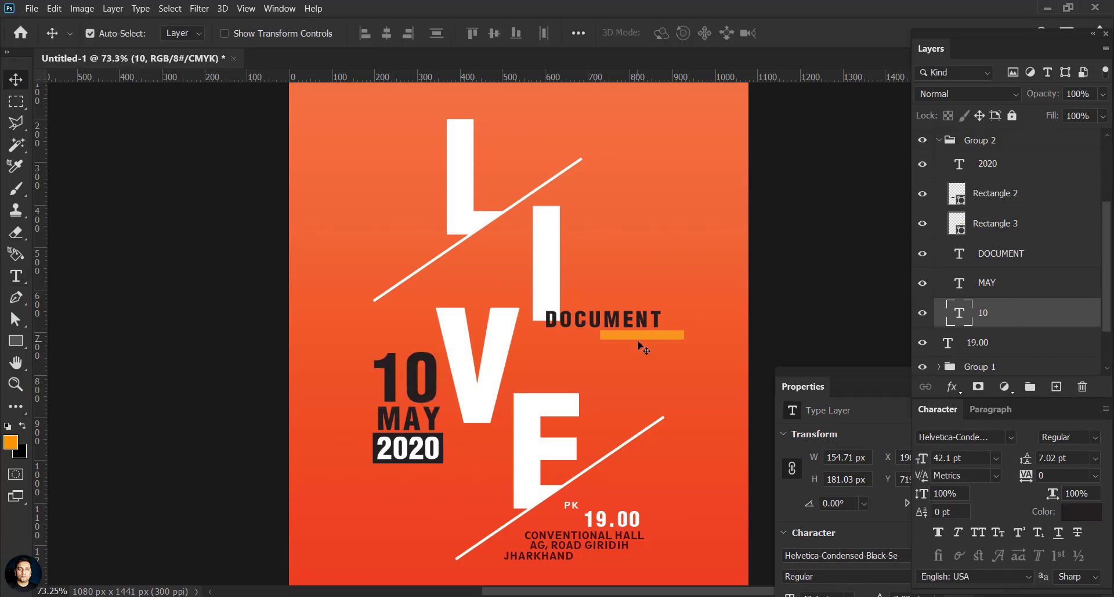
Step: Refill the underline bar with the 10's dark colour sampled in the Color Picker
left_click(643, 335)
double_click(959, 227)
left_click(550, 490)
left_click_drag(435, 308, 557, 287)
left_click(395, 383)
left_click(841, 367)
left_click(455, 259)
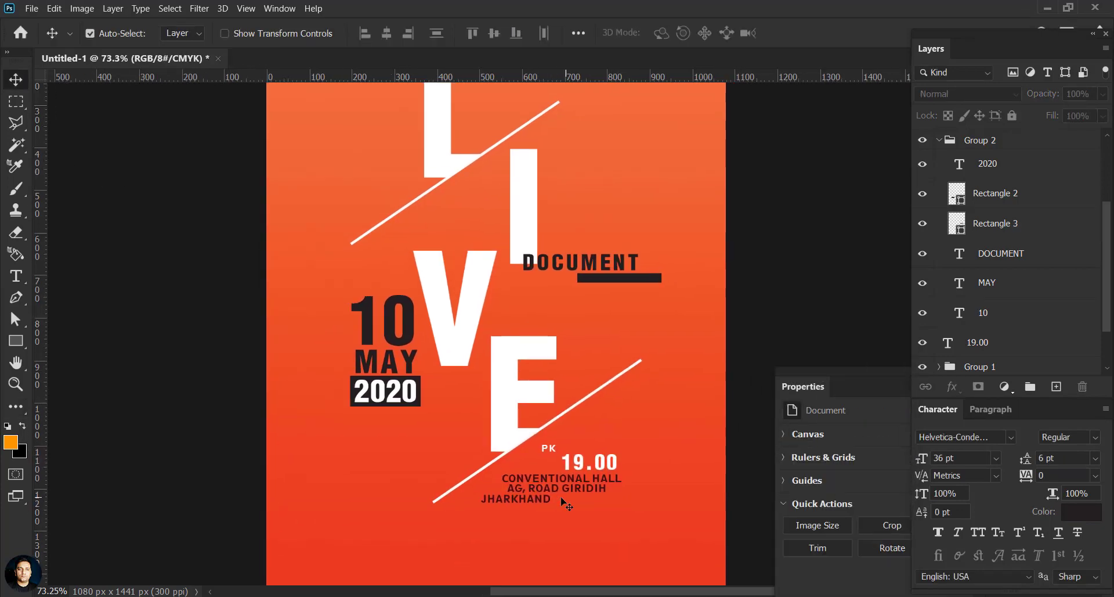
left_click(548, 500)
Step: Nudge the address lines, the 19.00 time and the PK label slightly down into place
left_click(989, 204, "shift")
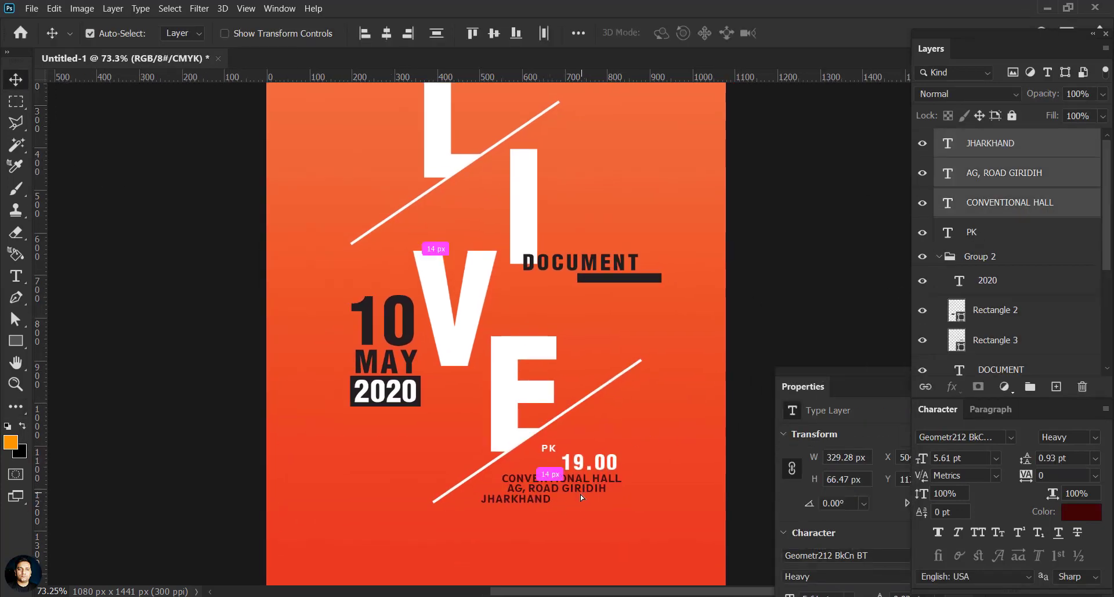
left_click_drag(581, 494, 577, 500)
left_click(753, 350)
left_click_drag(634, 345, 570, 308)
left_click_drag(515, 425, 517, 433)
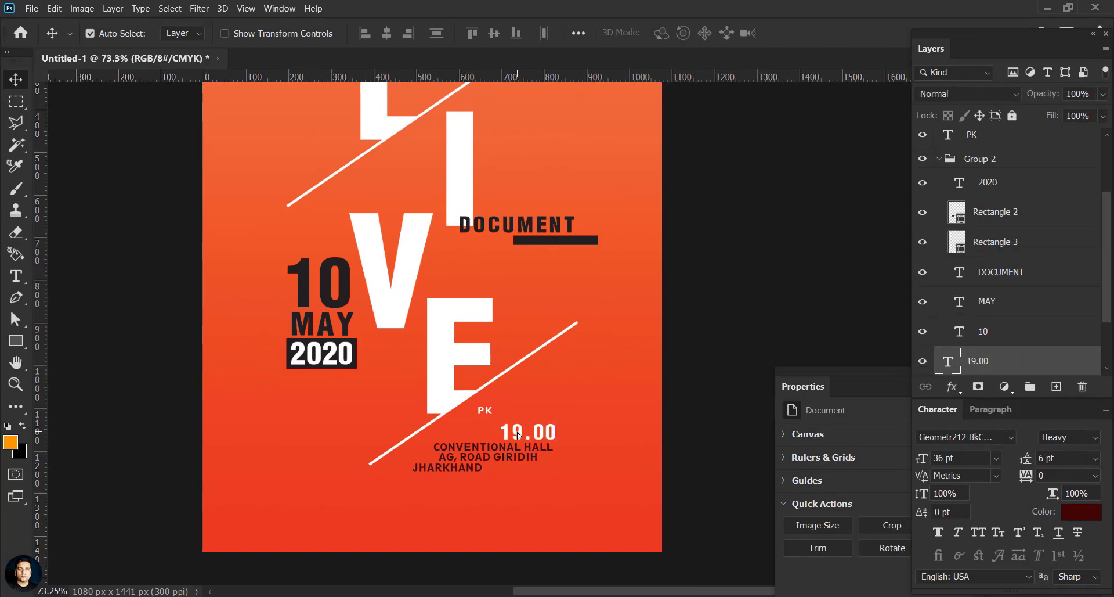
scroll(531, 442, "down", 1)
left_click(538, 448)
mouse_move(486, 395)
left_mouse_down()
mouse_move(496, 405)
mouse_move(484, 404)
left_mouse_up()
left_click(517, 438)
left_click(517, 433)
left_click(517, 415)
Step: Enlarge 19.00 to about 116% and move it left beside PK
key("ctrl+t")
left_click_drag(560, 401, 570, 393)
left_click_drag(555, 407, 546, 405)
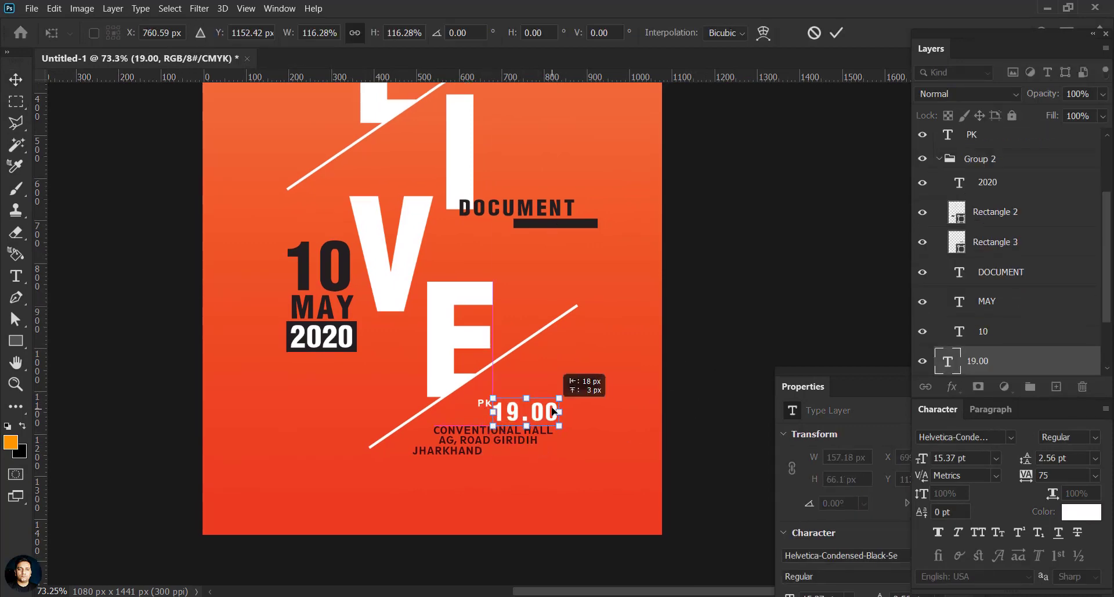
key("Return")
Step: Give the CONVENTIONAL HALL line a new dark text colour
left_click(485, 406)
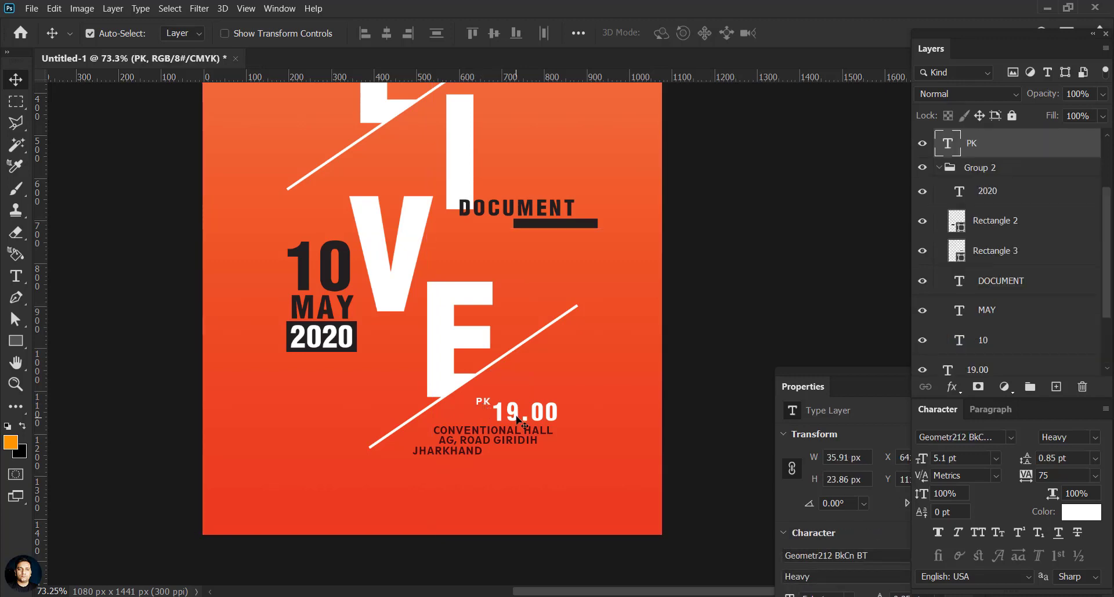
left_click(544, 419)
left_click(546, 425)
left_click(550, 433)
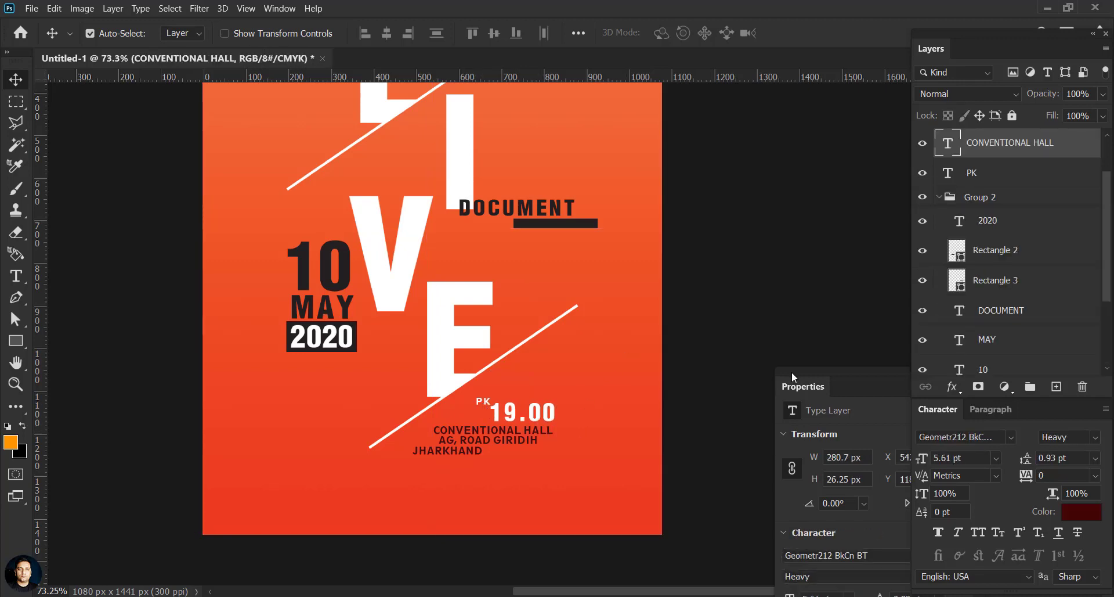
double_click(947, 143)
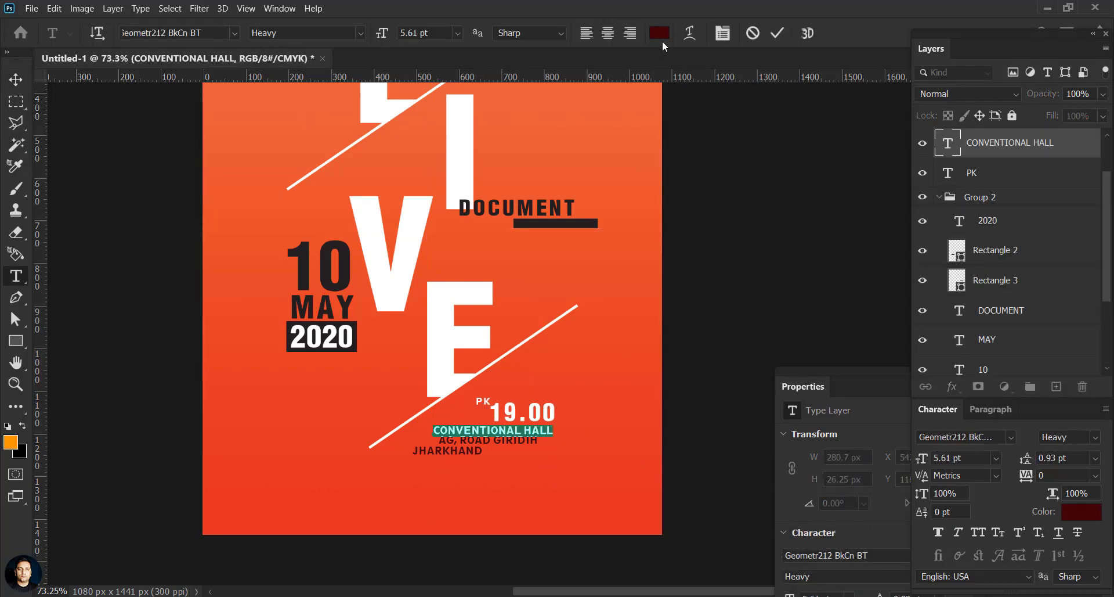
left_click(661, 35)
key("ctrl+v")
left_click(871, 334)
key("ctrl+Return")
key("v")
Step: Change the AG, ROAD GIRIDIH line's text colour to near-black
left_click(533, 440)
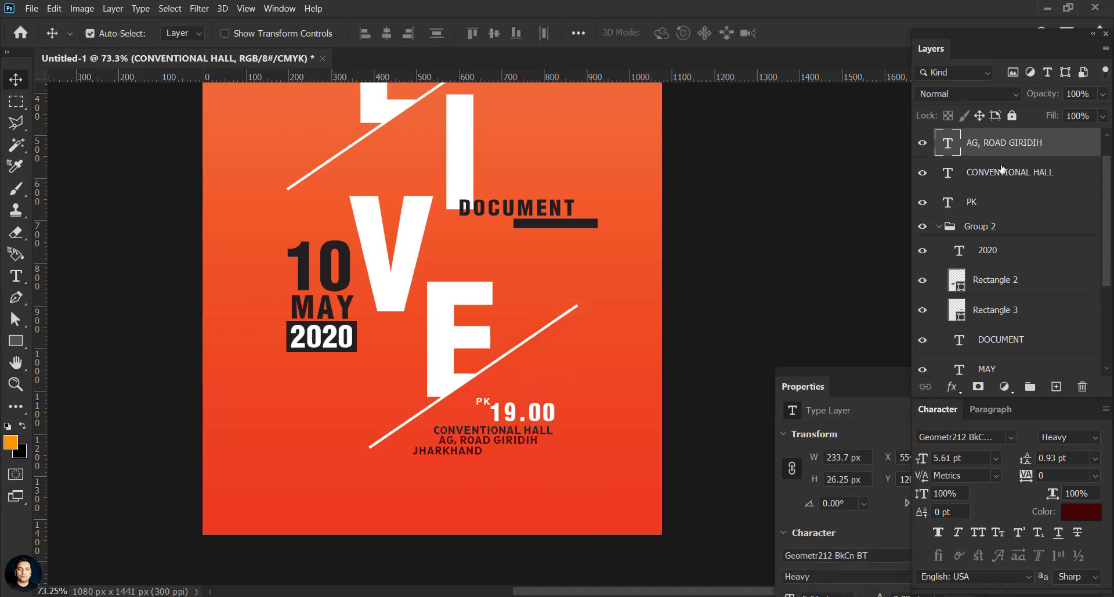
double_click(948, 143)
left_click(660, 34)
left_click(346, 263)
left_click(847, 332)
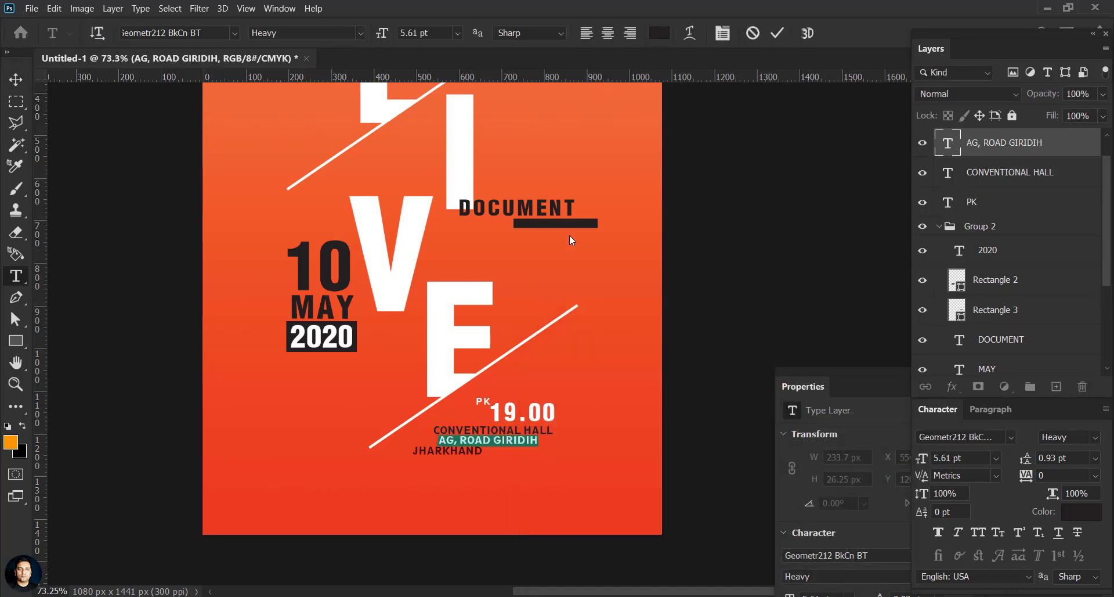
key("ctrl+Return")
key("v")
Step: Apply the matching dark colour to the JHARKHAND line and commit it
left_click(447, 452)
double_click(946, 149)
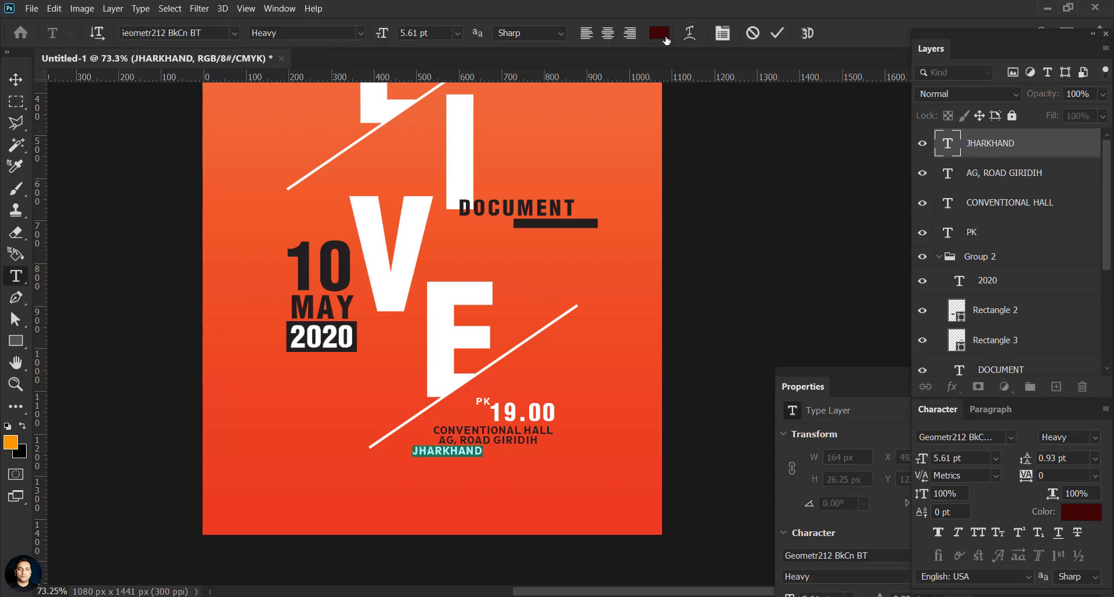
left_click(1082, 511)
left_click(858, 330)
left_click(769, 270)
scroll(769, 270, "up", 5)
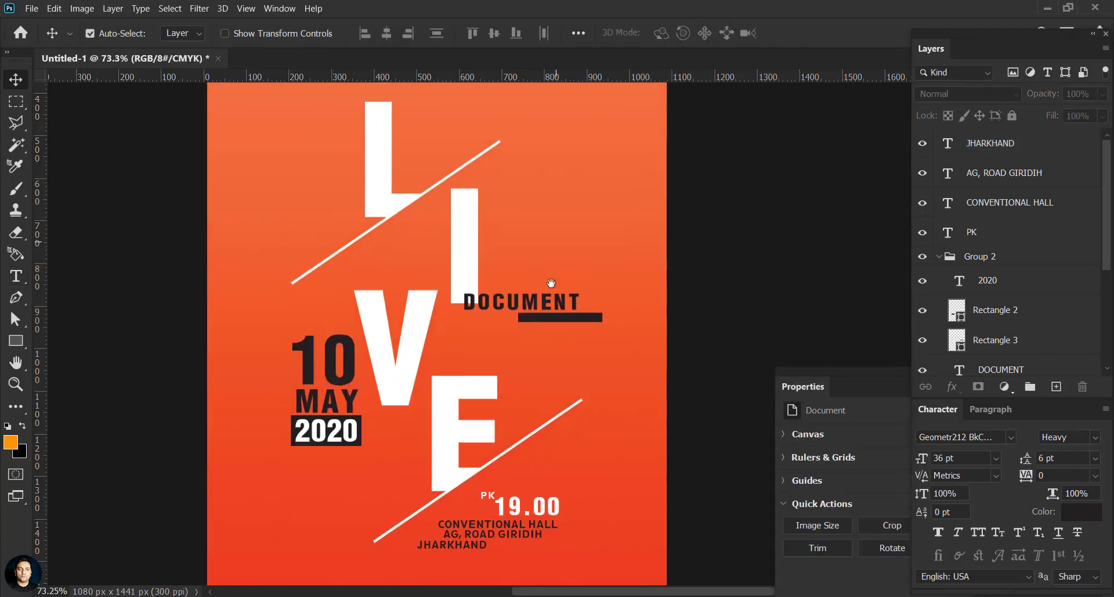
Step: Duplicate the AG, ROAD GIRIDIH line upward and retype the copy as 'WITH'
double_click(532, 554)
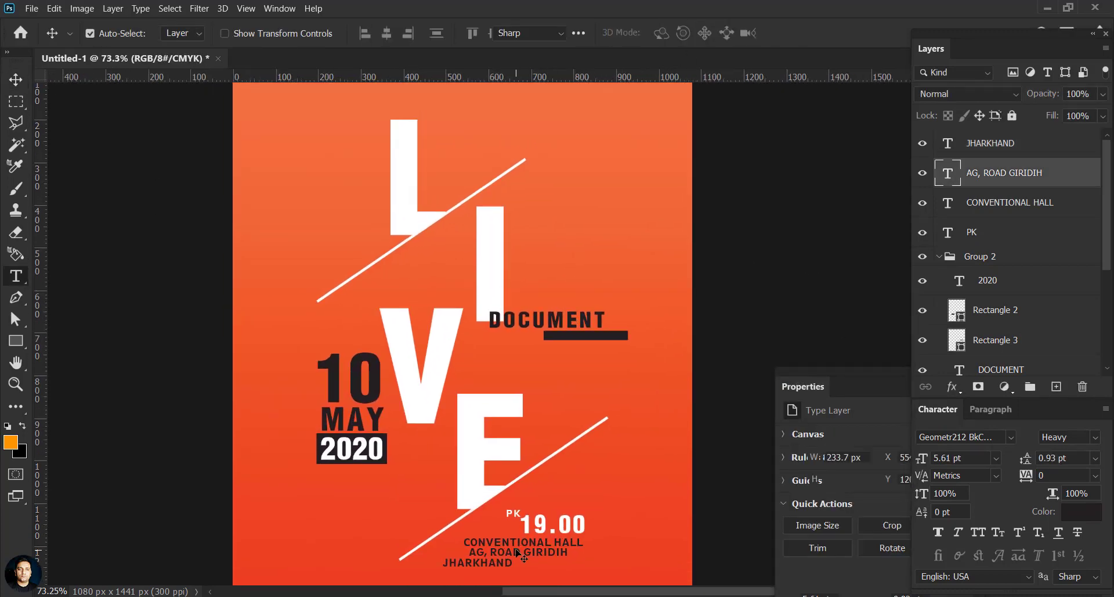
left_click(16, 80)
left_click_drag(518, 551, 383, 213)
double_click(947, 173)
type("WITH")
left_click(16, 80)
Step: Enlarge WITH, move it left beside the L, and add a colon to make 'WITH:'
key("ctrl+t")
left_click(836, 33)
scroll(505, 256, "up", 3)
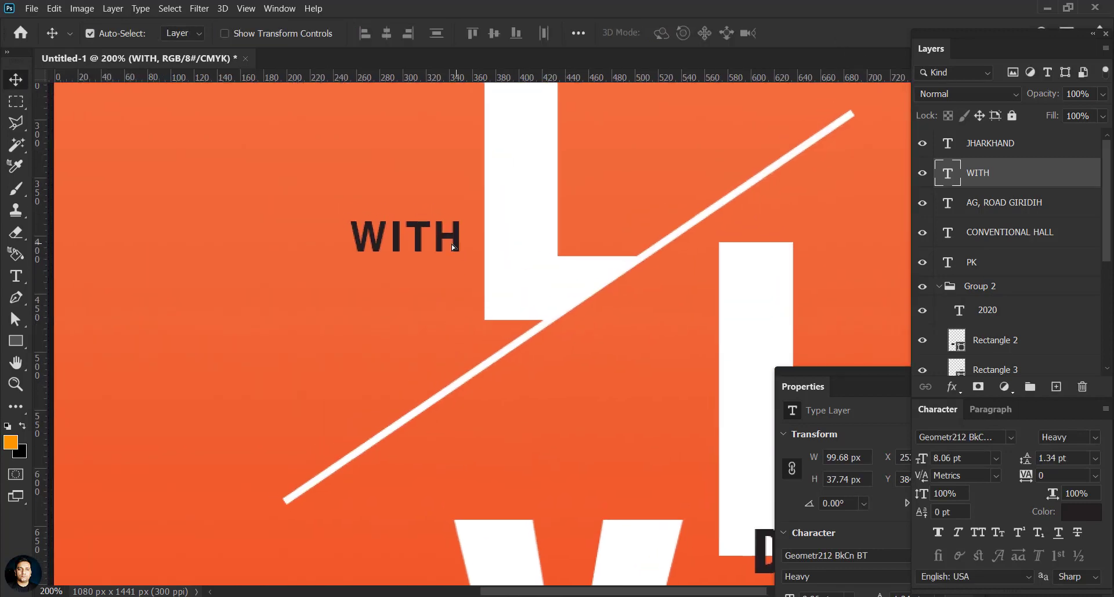
left_click_drag(454, 247, 290, 297)
key("t")
left_click(426, 239)
type(":")
left_click(16, 79)
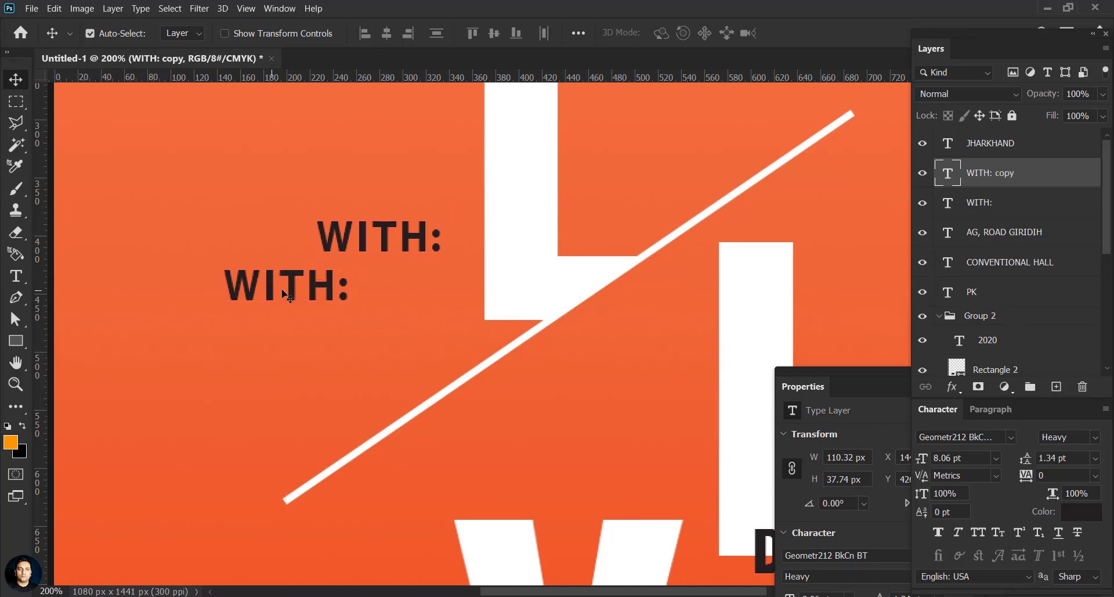
Step: Retype another copied line as 'PS.'
double_click(949, 174)
type("PS>")
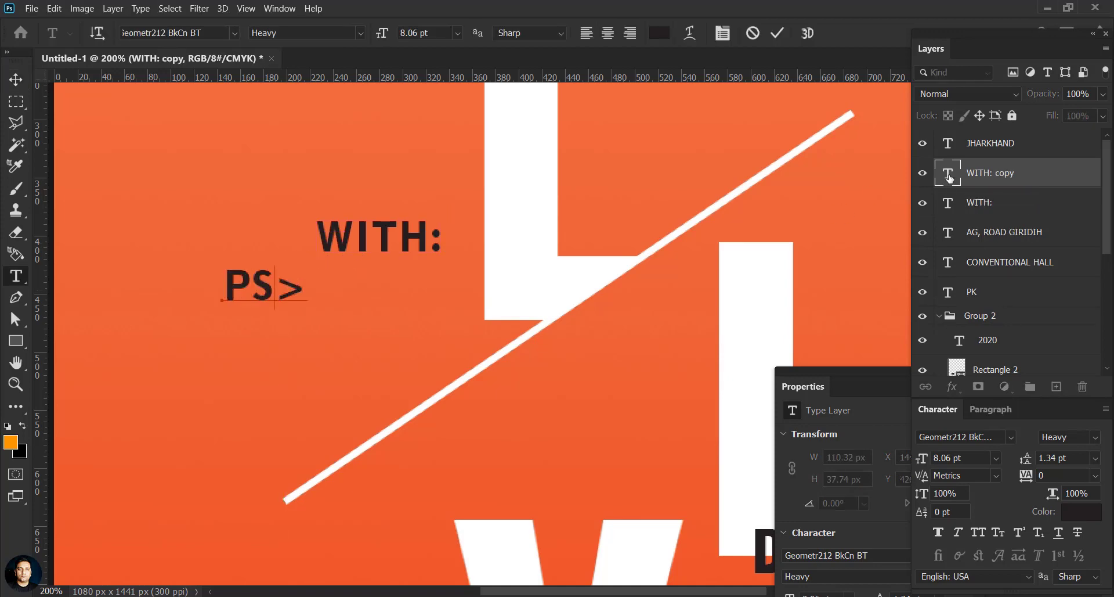
key("BackSpace")
type(".")
left_click(16, 79)
Step: Duplicate PS. as 'JITENDRA' and arrange PS., JITENDRA and WITH: in a row
left_click_drag(262, 285, 334, 286)
double_click(950, 176)
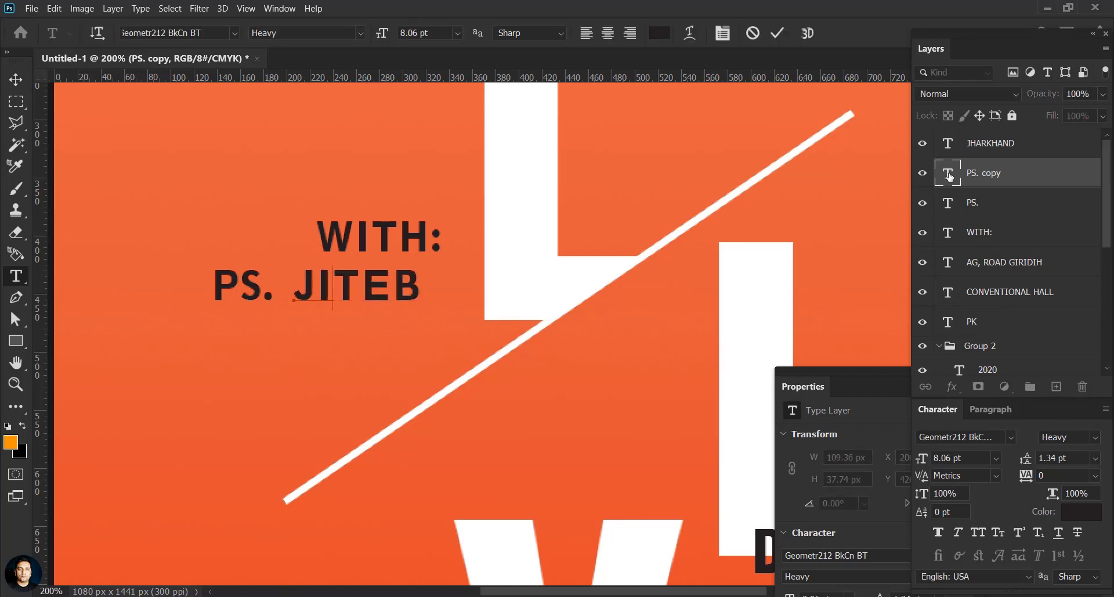
left_click(16, 80)
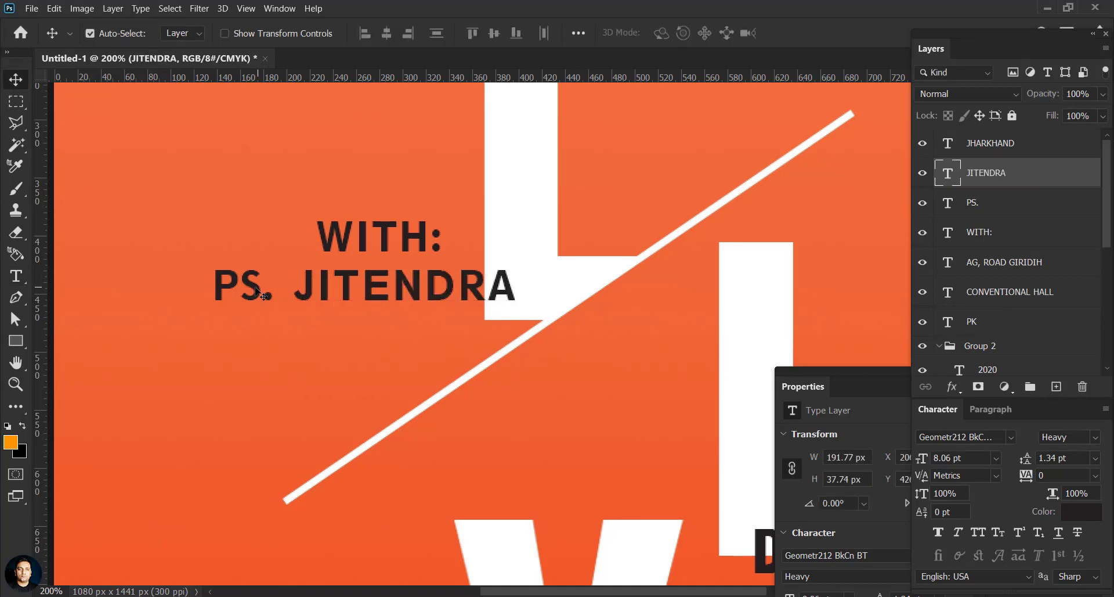
left_click_drag(226, 291, 168, 291)
left_click_drag(303, 293, 249, 292)
left_click_drag(426, 246, 444, 254)
left_click_drag(197, 288, 196, 288)
left_click_drag(393, 287, 397, 328, "alt")
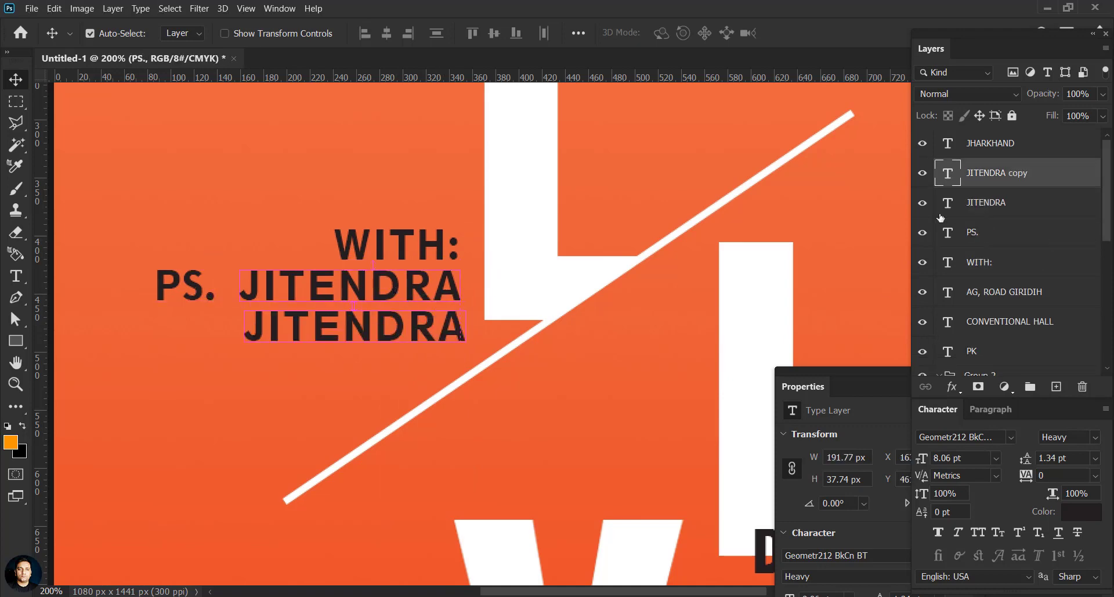
double_click(948, 178)
left_click(16, 80)
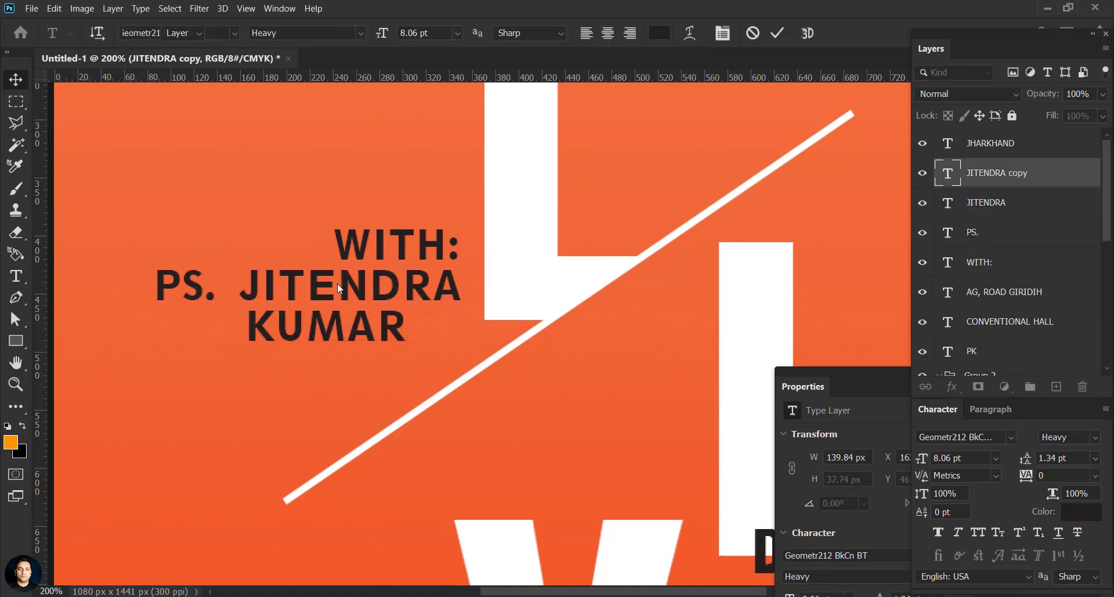
left_click_drag(261, 336, 250, 335)
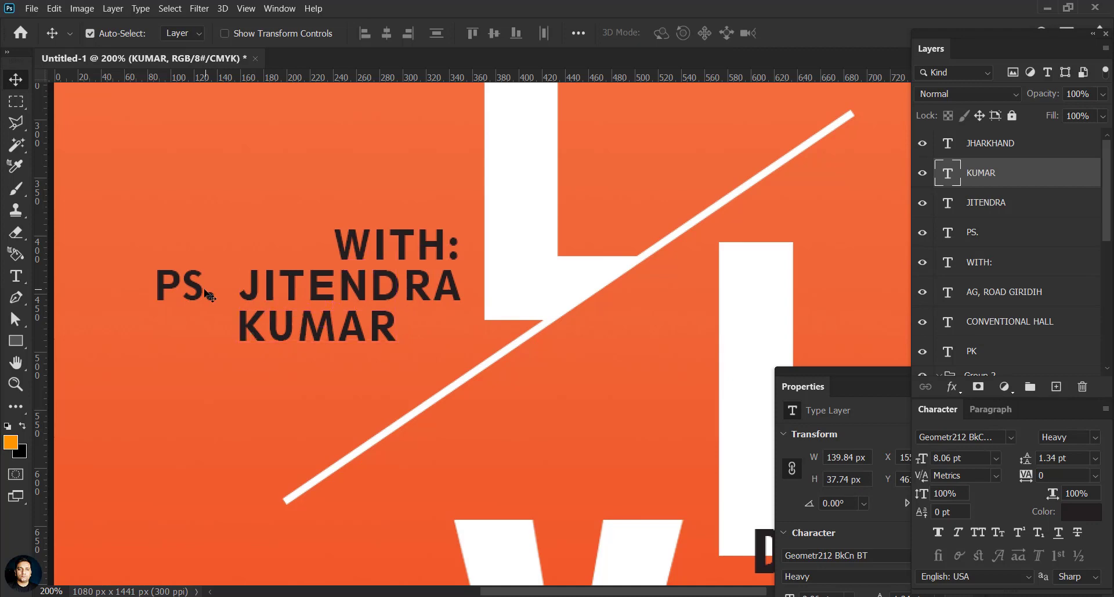
left_click_drag(198, 288, 209, 288)
left_click(405, 349)
scroll(362, 326, "down", 5)
scroll(317, 305, "down", 2)
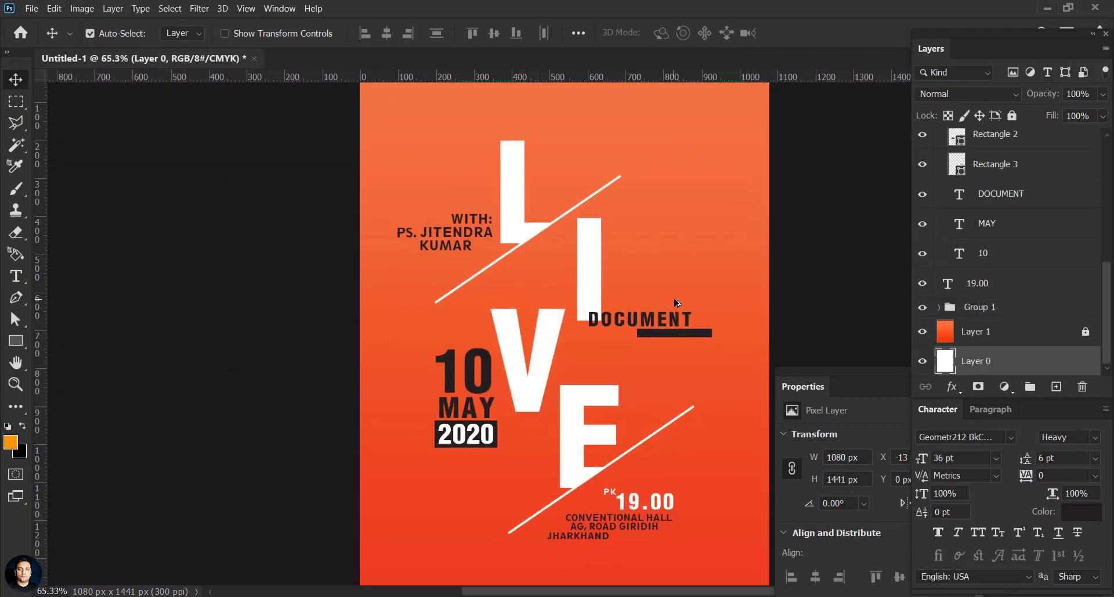
Step: Change the WITH: text colour to white
scroll(520, 232, "up", 5)
left_click(458, 217)
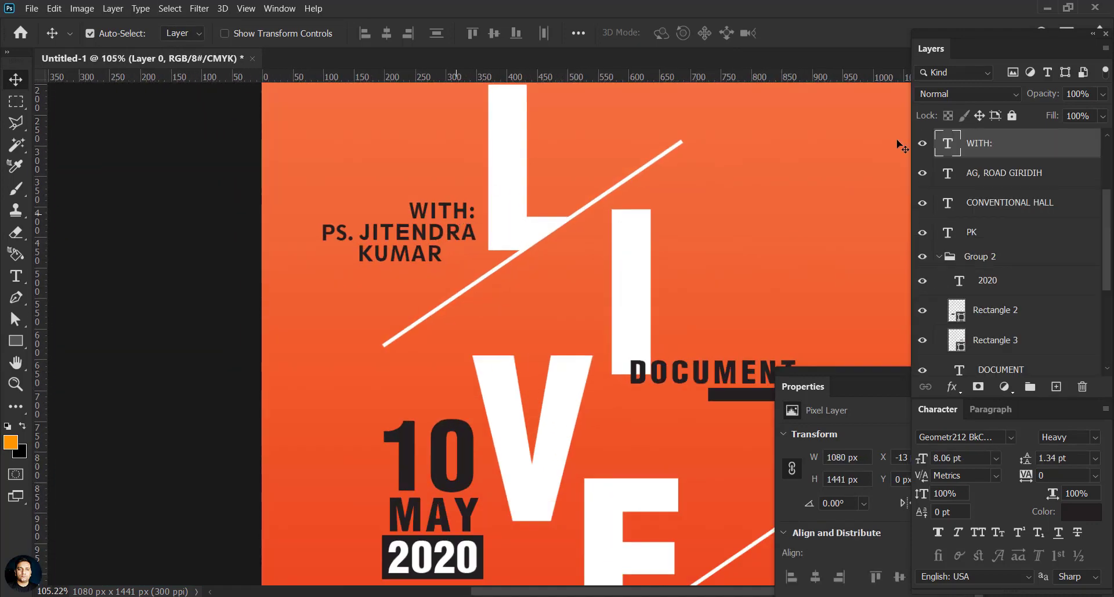
double_click(948, 143)
left_click(659, 33)
left_click(631, 250)
left_click(863, 332)
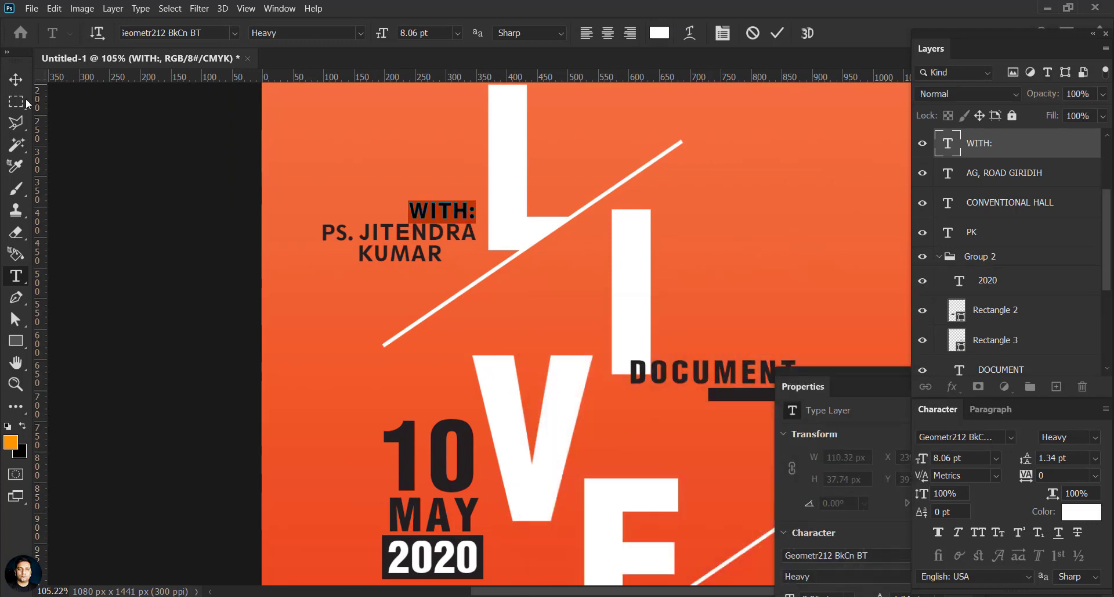
left_click(16, 80)
Step: Change the PS. text colour to white
left_click_drag(332, 200, 340, 233)
double_click(948, 143)
left_click(659, 33)
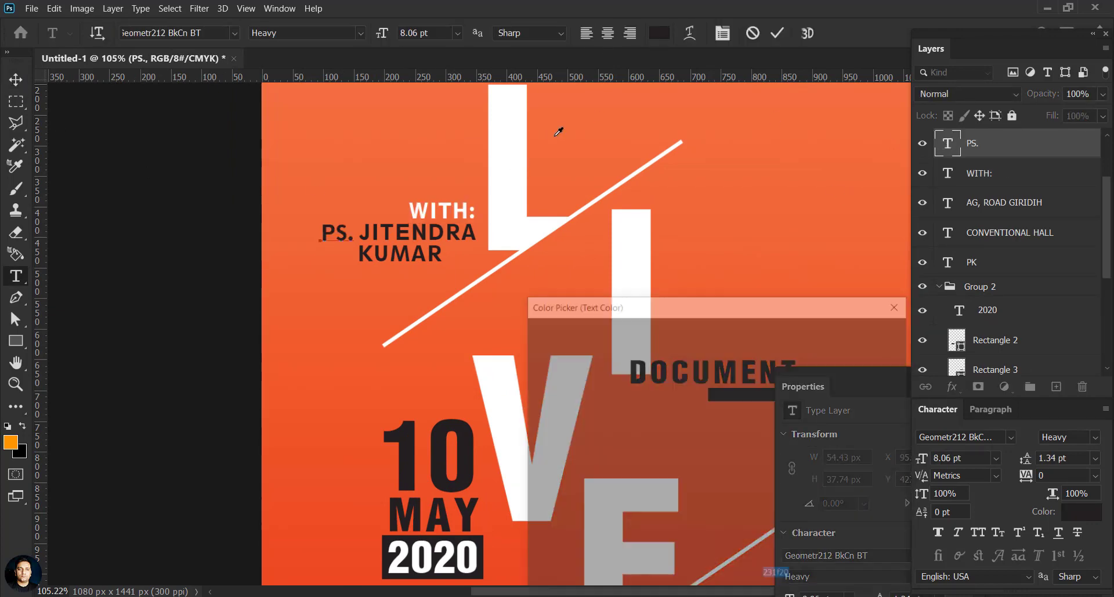
left_click(514, 166)
left_click(844, 335)
left_click(16, 79)
Step: Move WITH: up and shift PS. right beneath it, then fit the poster in view
left_click(253, 224)
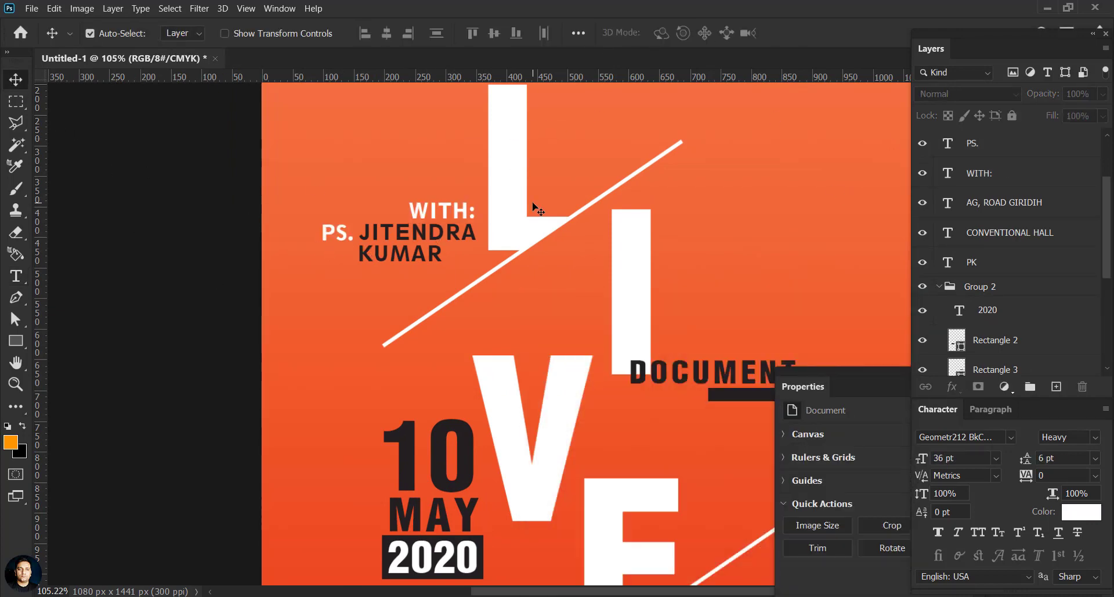
left_click_drag(434, 220, 432, 194)
left_click_drag(338, 229, 465, 196)
left_click(259, 283)
key("ctrl+0")
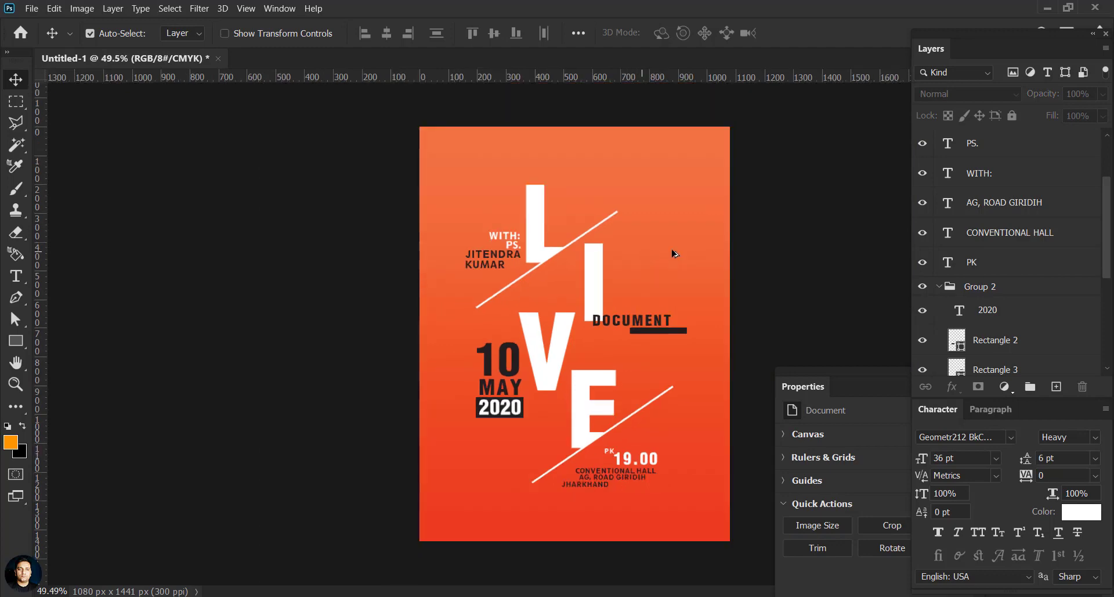
Step: Delete the JHARKHAND layer and reposition AG, ROAD GIRIDIH and 19.00 under PK
scroll(643, 457, "up", 8)
left_click_drag(657, 515, 580, 480)
left_click(435, 400)
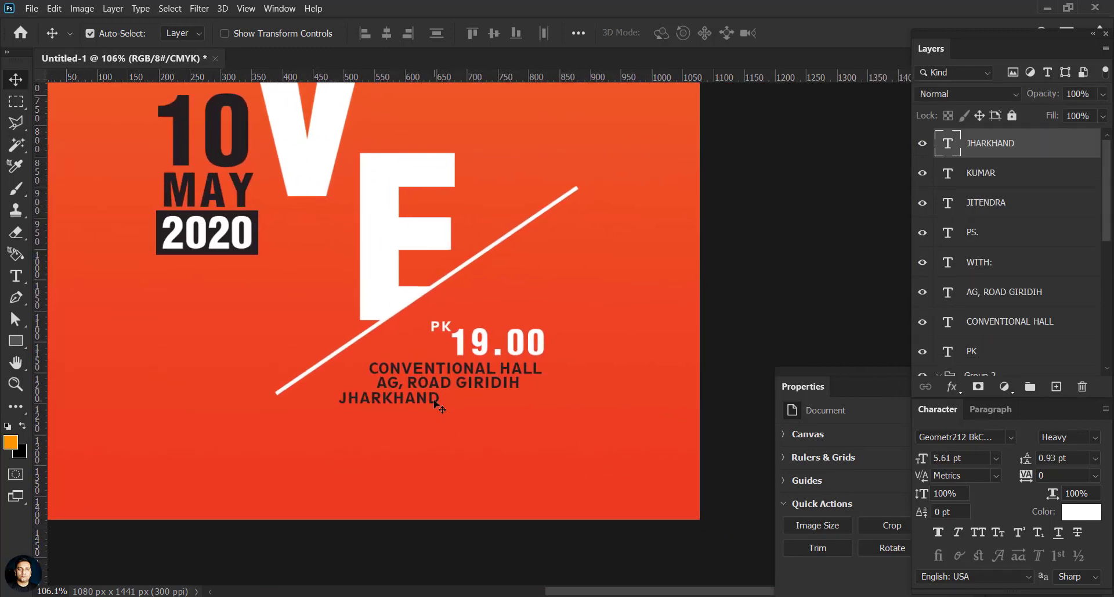
key("Delete")
left_click_drag(477, 384, 519, 354)
left_click(521, 349)
left_click_drag(442, 329, 439, 330)
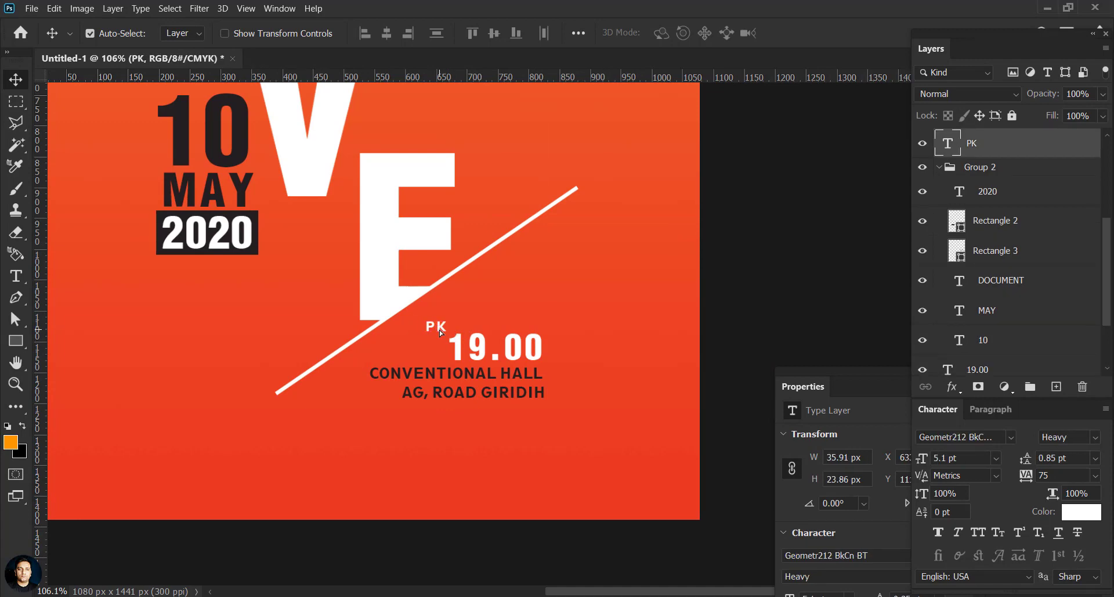
scroll(503, 393, "down", 7)
left_click(767, 236)
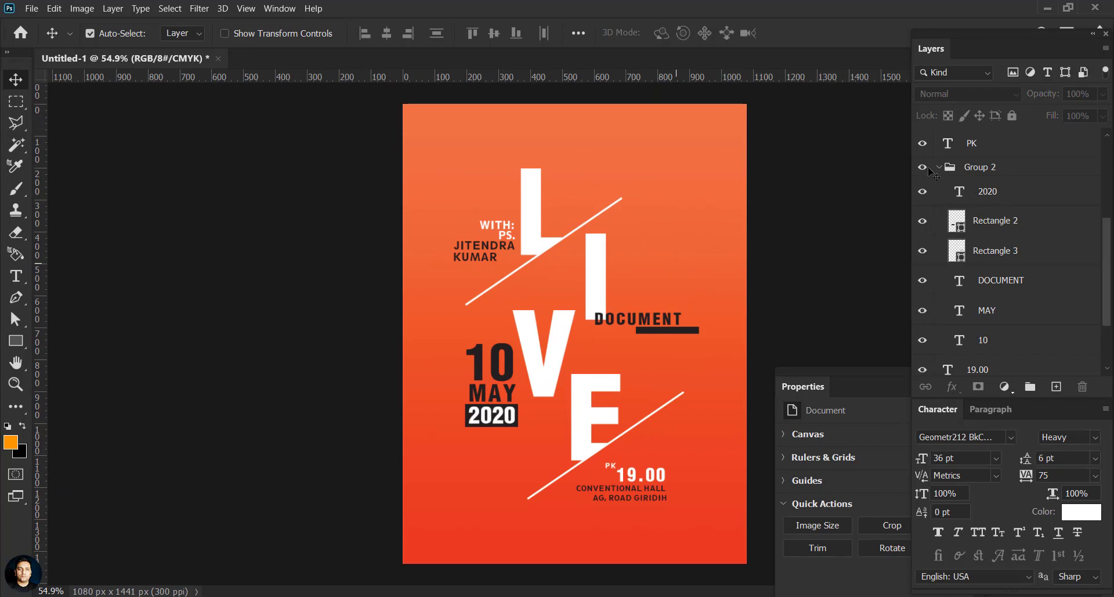
Step: Select 10, MAY, 2020 and their backing box, then scale them to about 62.59% beside the V
left_click(957, 169)
key("ctrl+t")
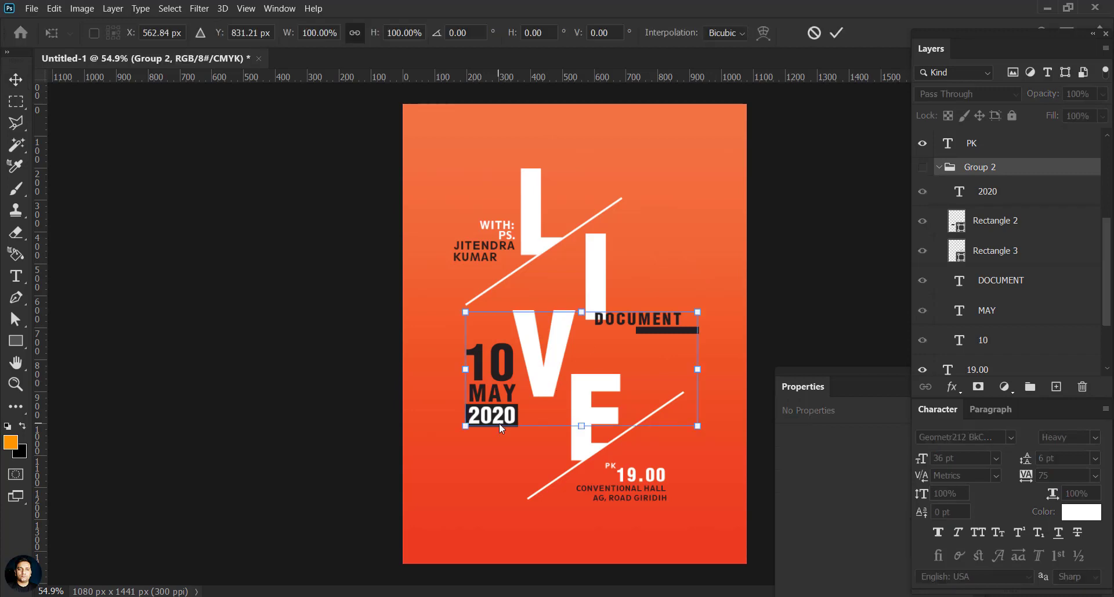
left_click(923, 167)
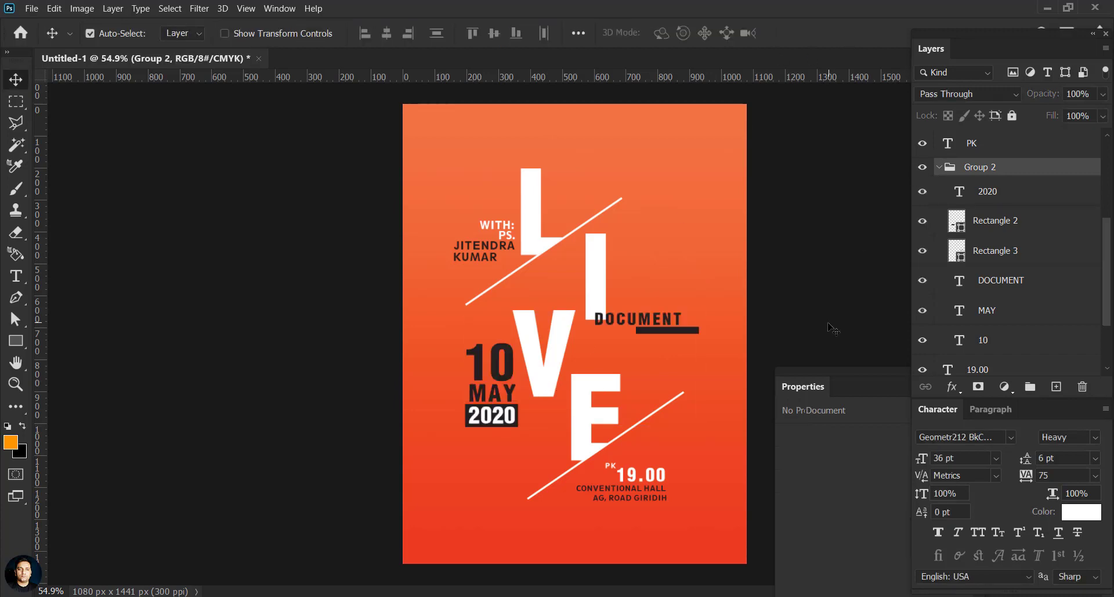
left_click(508, 390)
left_click(495, 368, "shift")
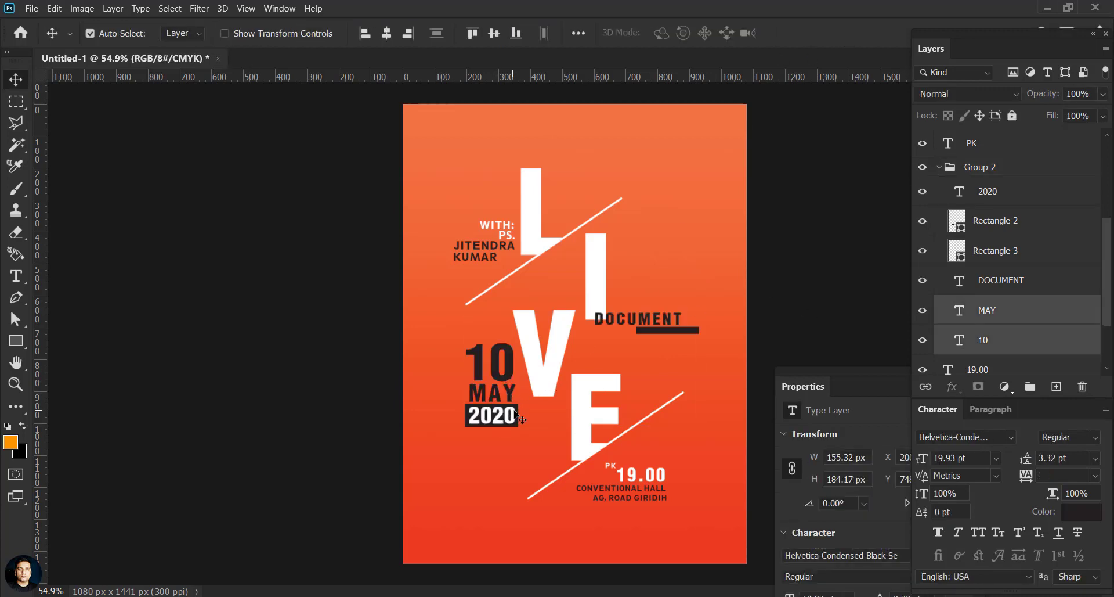
left_click(518, 411, "shift")
left_click(519, 417, "shift")
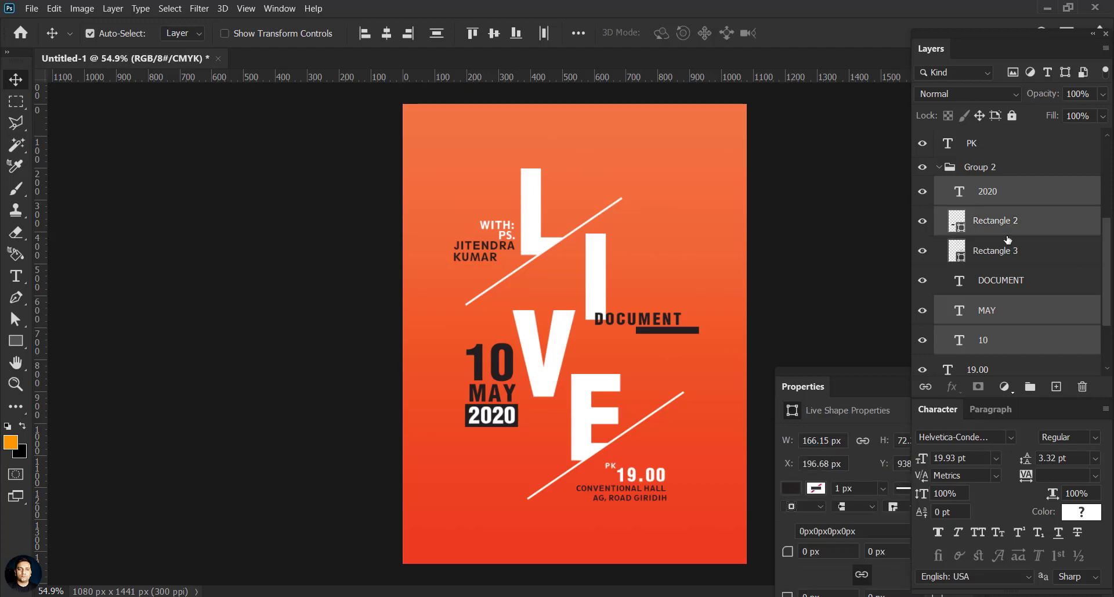
key("ctrl+t")
left_click_drag(518, 426, 502, 338)
left_click_drag(497, 357, 504, 353)
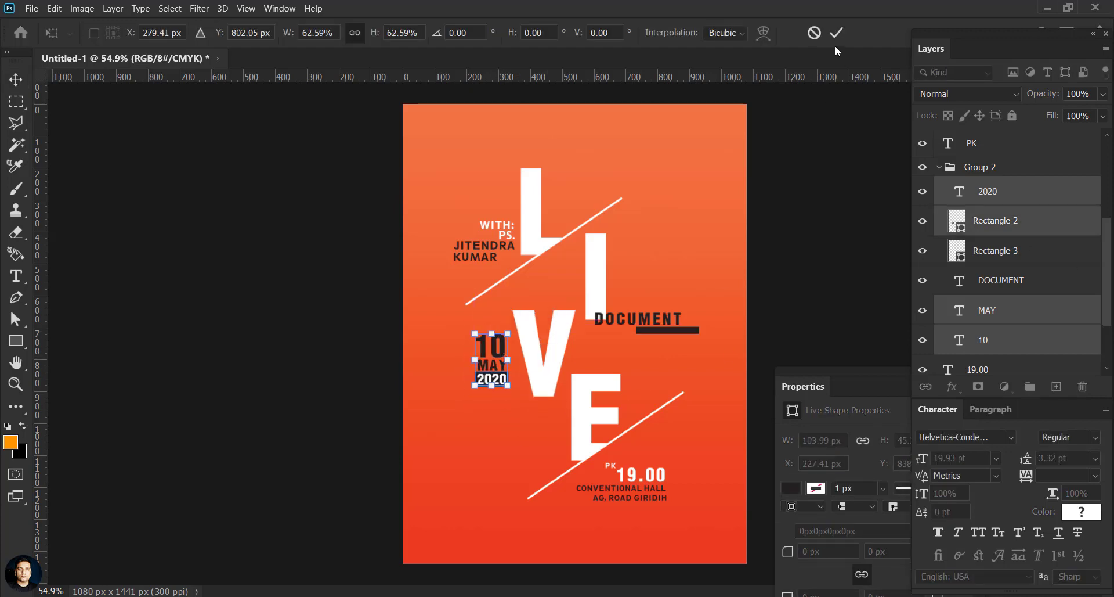
left_click(837, 33)
left_click(816, 199)
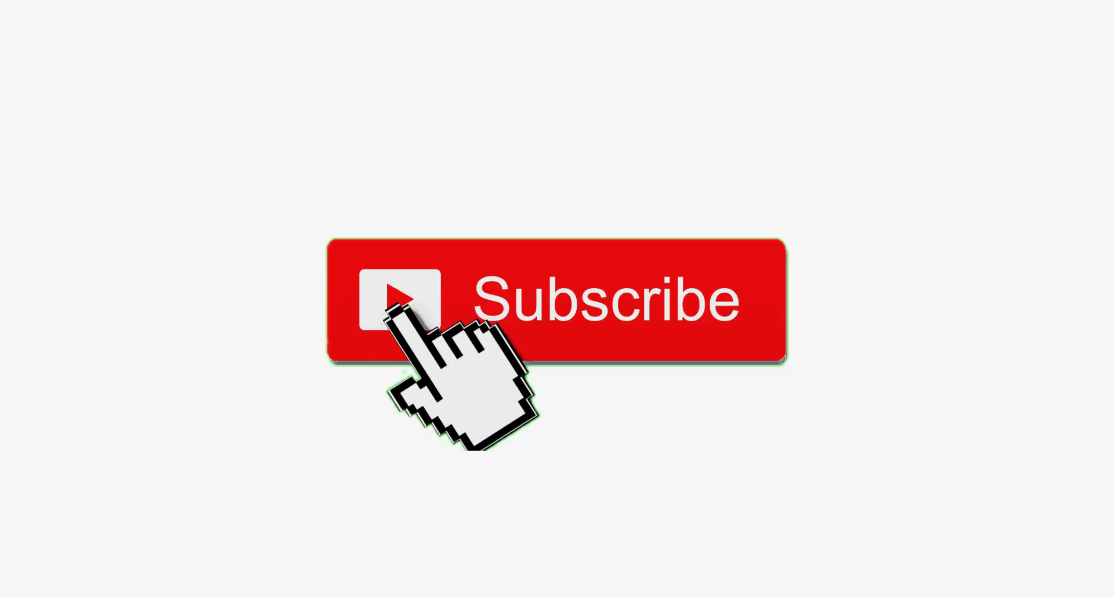